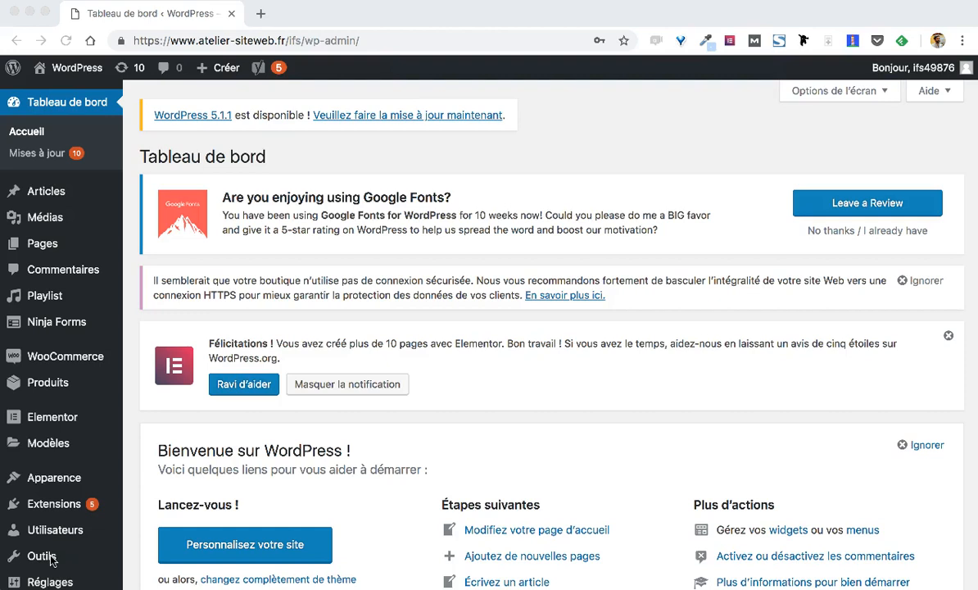
Open the public site in a new tab and place it ahead of the dashboard tab
{"action": "left_click", "coordinate": [77, 72]}
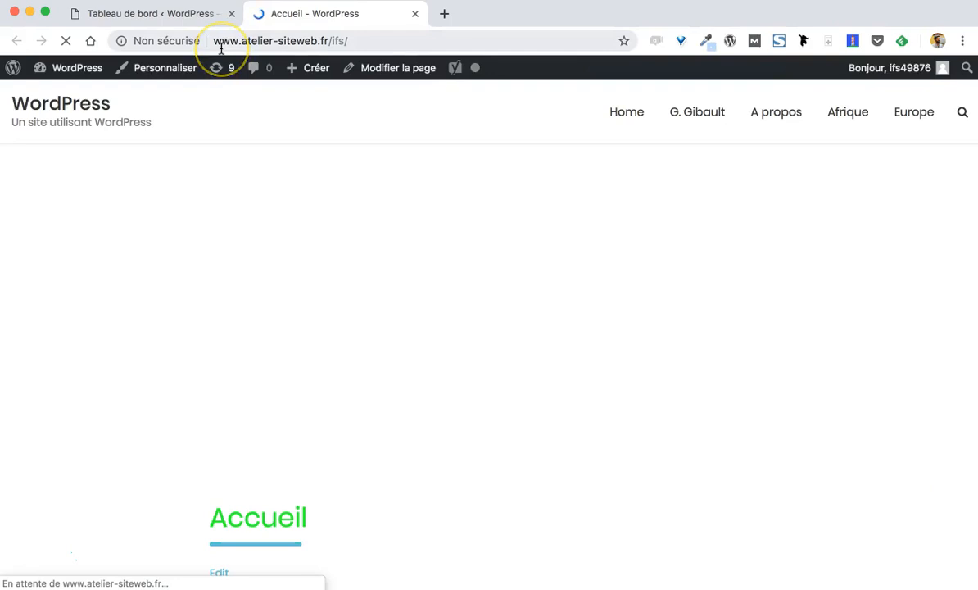
{"action": "left_click_drag", "start_coordinate": [287, 11], "coordinate": [178, 10]}
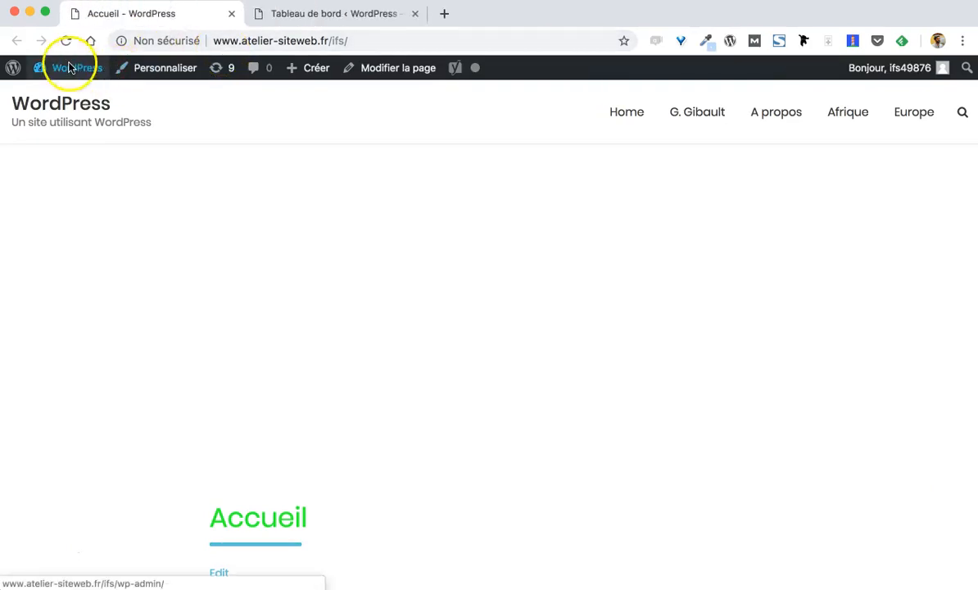
Open the dashboard link from the public site in a separate tab, compare the login page with the site, and close that tab
{"action": "mouse_move", "coordinate": [70, 69]}
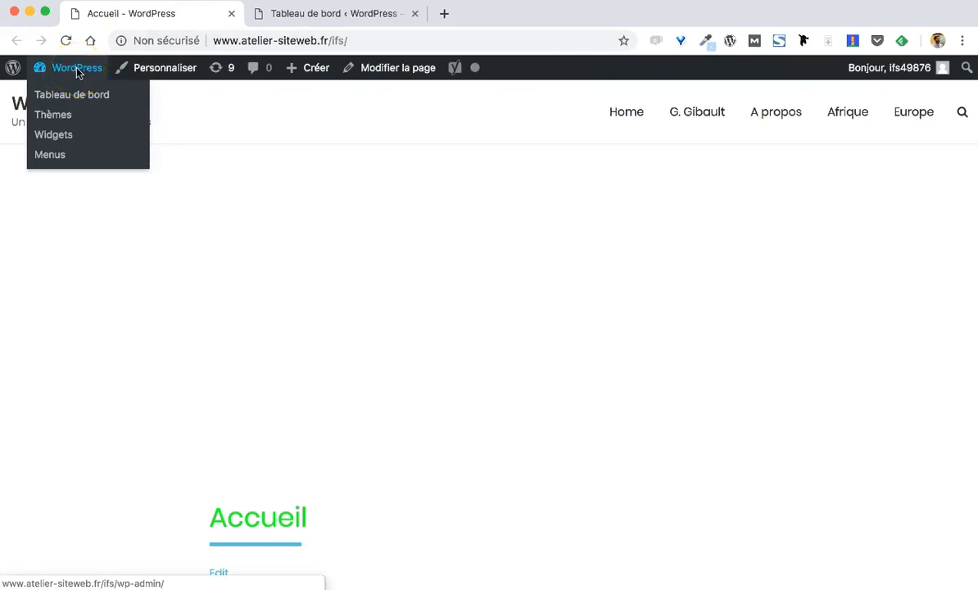
{"action": "left_click", "coordinate": [77, 71], "text": "super"}
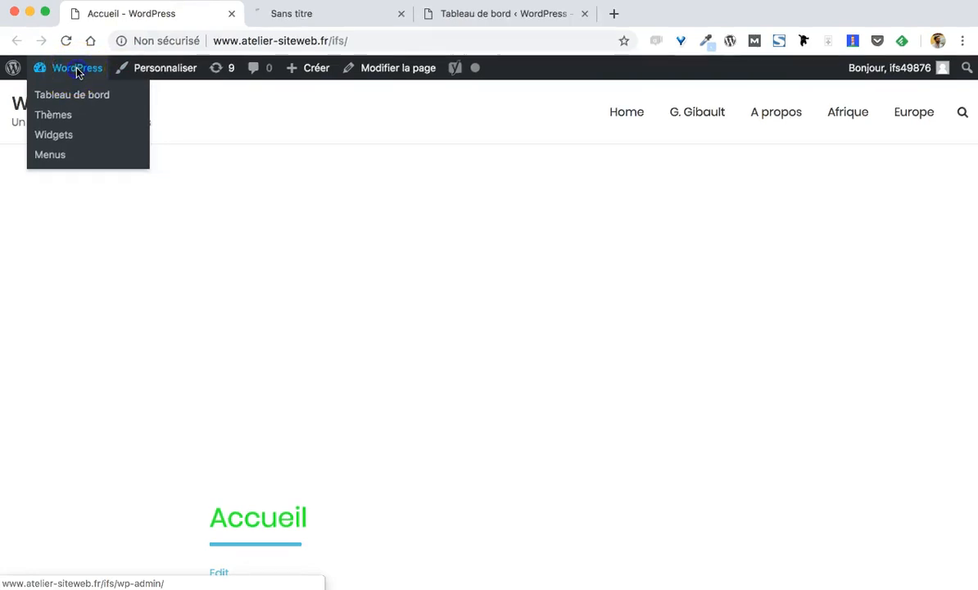
{"action": "left_click", "coordinate": [281, 23]}
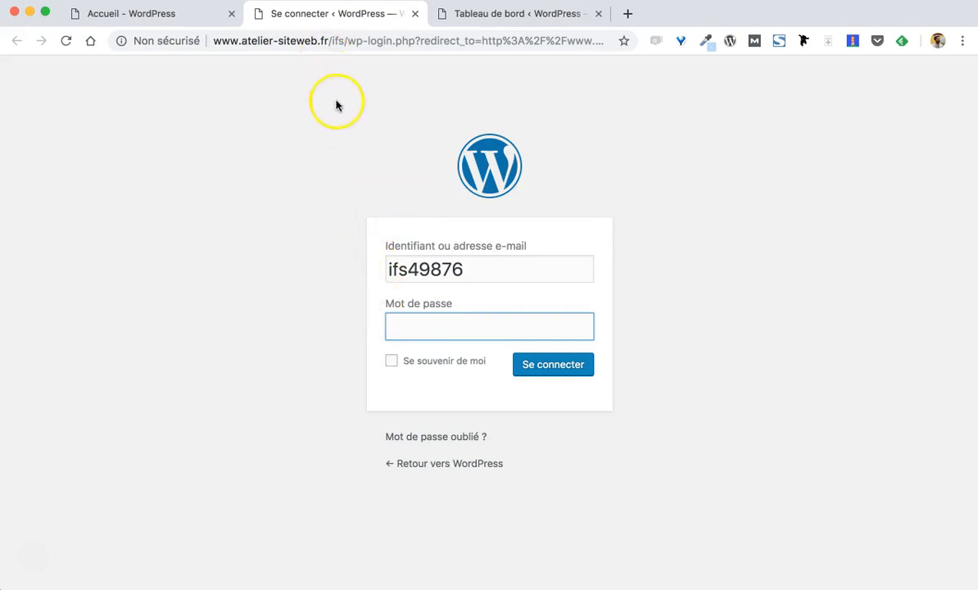
{"action": "left_click", "coordinate": [160, 16]}
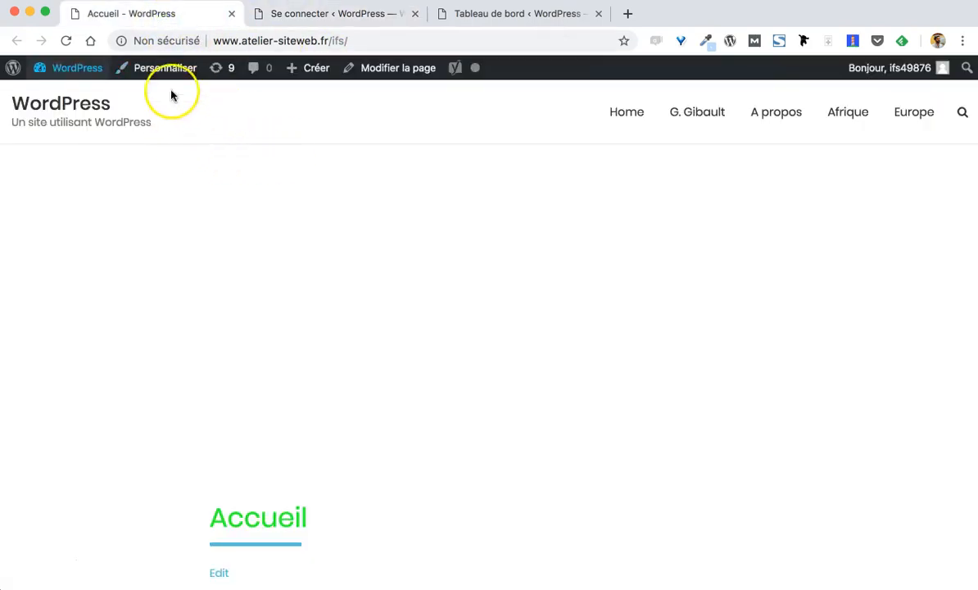
{"action": "left_click", "coordinate": [338, 15]}
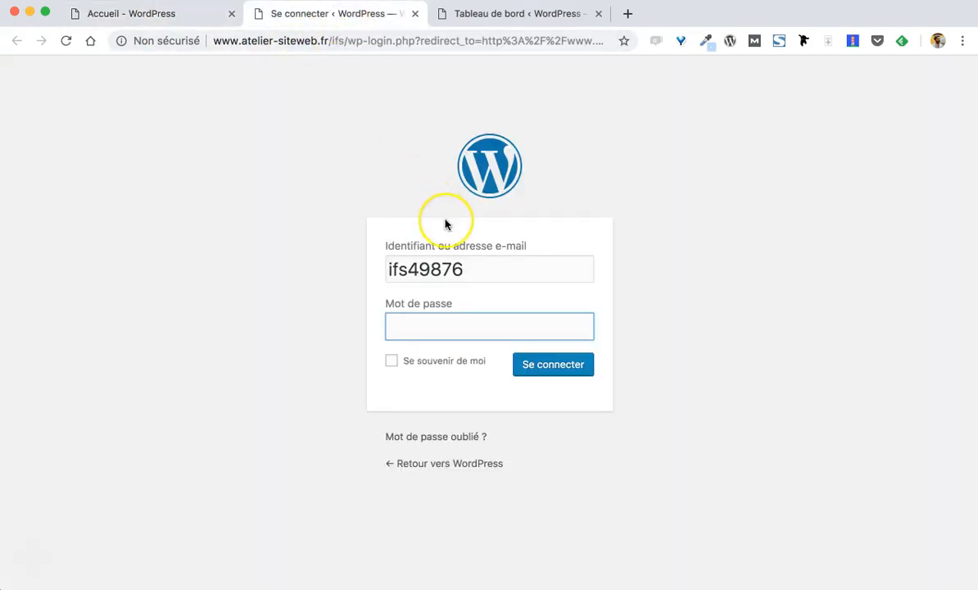
{"action": "key", "text": "super+w"}
Reload the dashboard and highlight the "wp-admin/" part of its web address
{"action": "key", "text": "ctrl+Tab"}
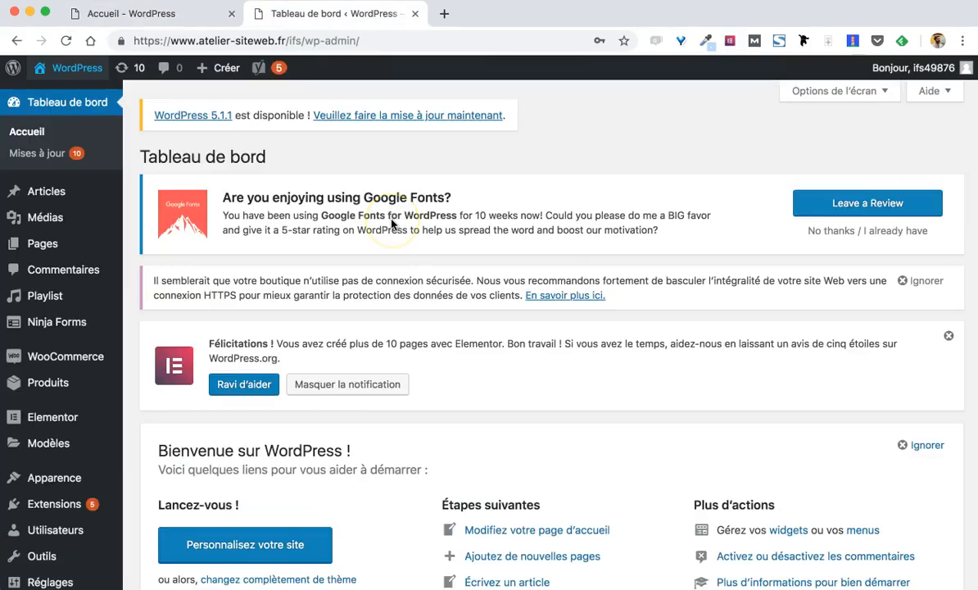
{"action": "key", "text": "super+r"}
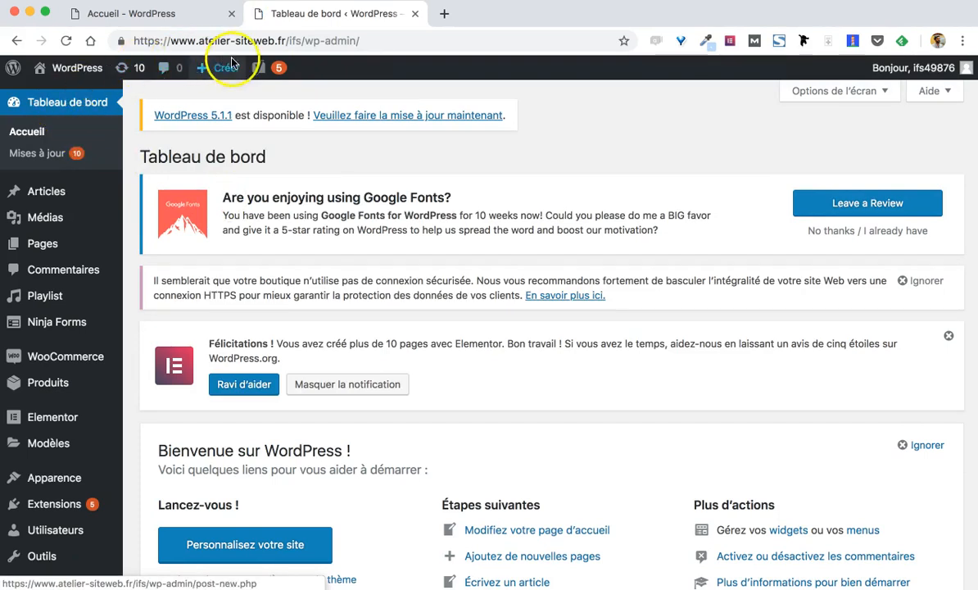
{"action": "left_click_drag", "start_coordinate": [312, 43], "coordinate": [382, 42]}
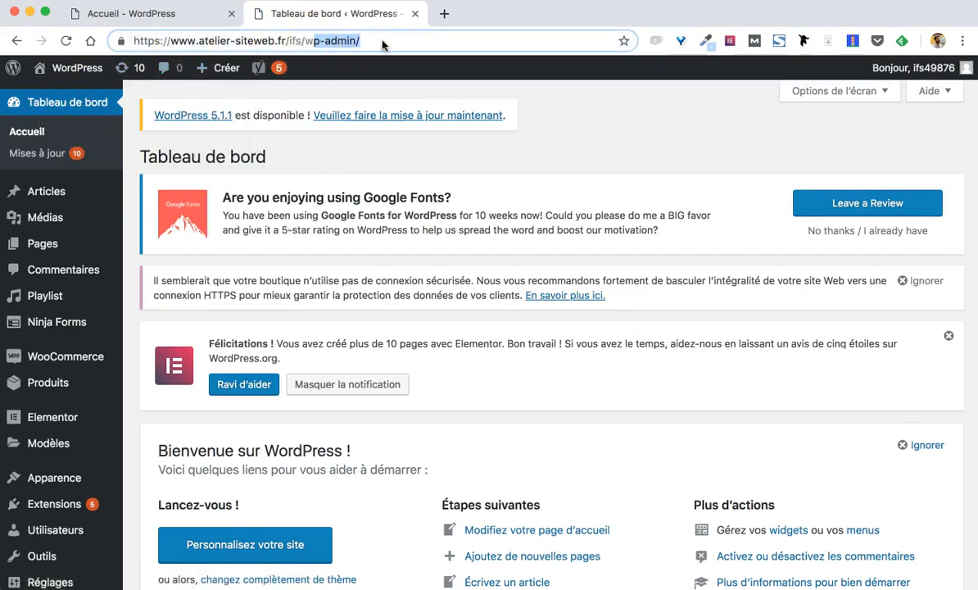
{"action": "left_click_drag", "start_coordinate": [304, 41], "coordinate": [360, 41]}
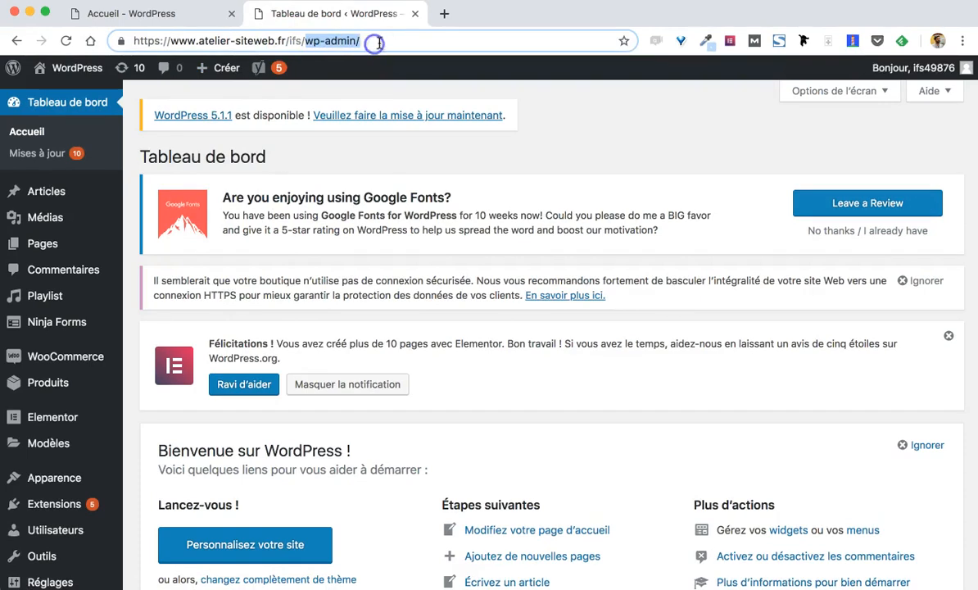
View the public site as a logged-out visitor by loading its copied address in a private window, and close that window
{"action": "left_click", "coordinate": [163, 14]}
{"action": "left_click", "coordinate": [306, 39]}
{"action": "key", "text": "super+c"}
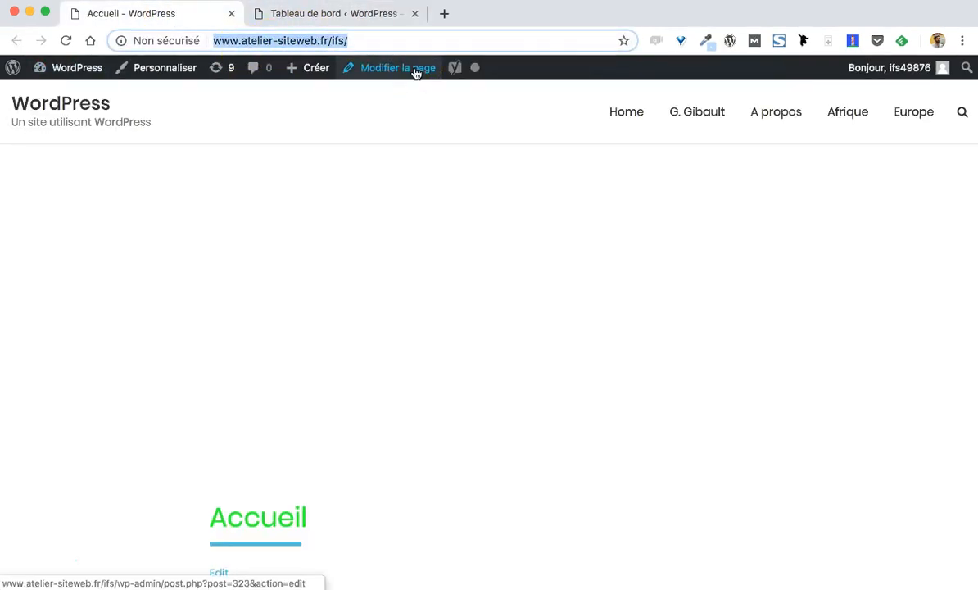
{"action": "left_click", "coordinate": [414, 118]}
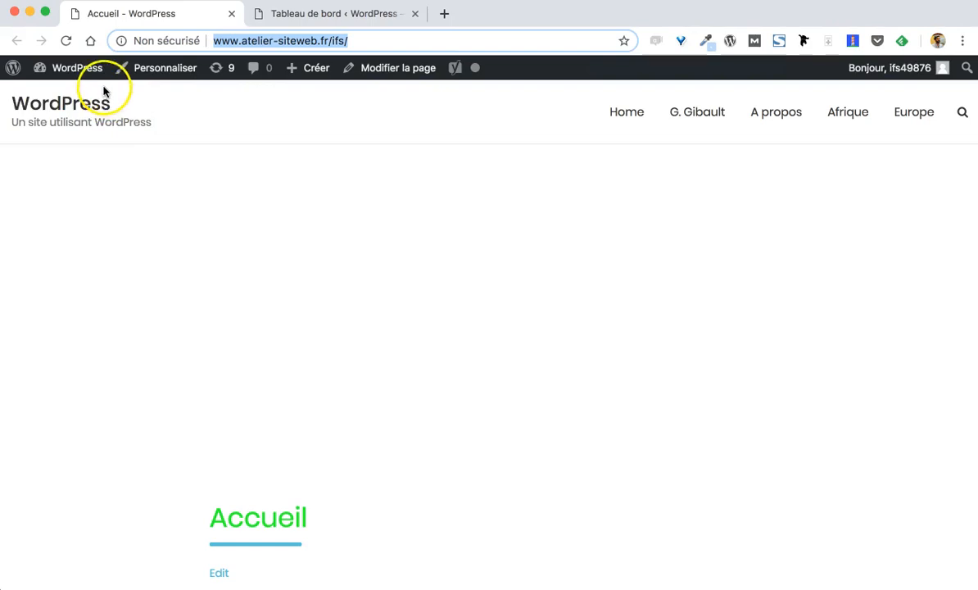
{"action": "left_click", "coordinate": [144, 73]}
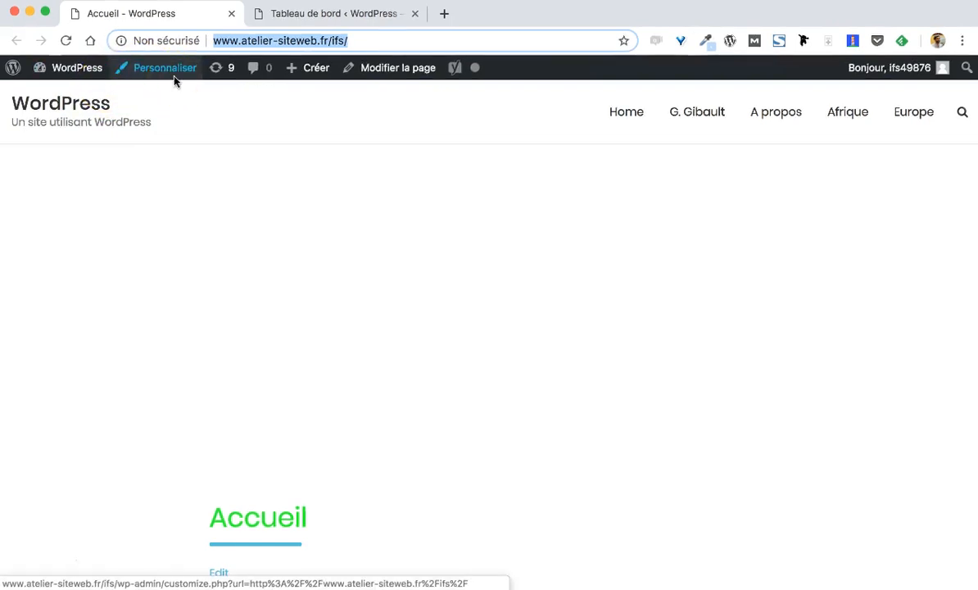
{"action": "key", "text": "super+shift+n"}
{"action": "key", "text": "super+v"}
{"action": "key", "text": "Return"}
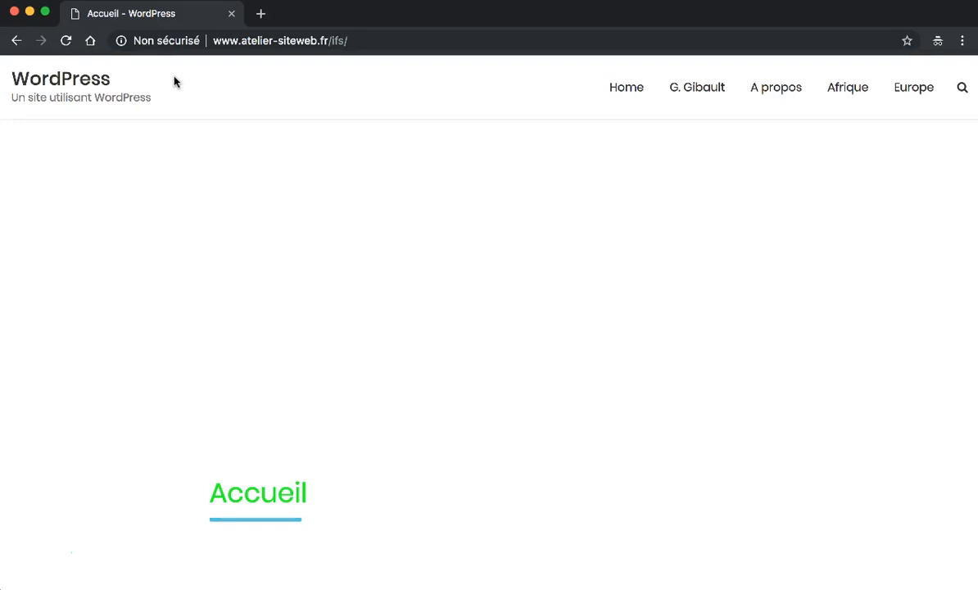
{"action": "key", "text": "super+w"}
Open the G. Gibault page of the public site and look through its content
{"action": "left_click", "coordinate": [702, 113]}
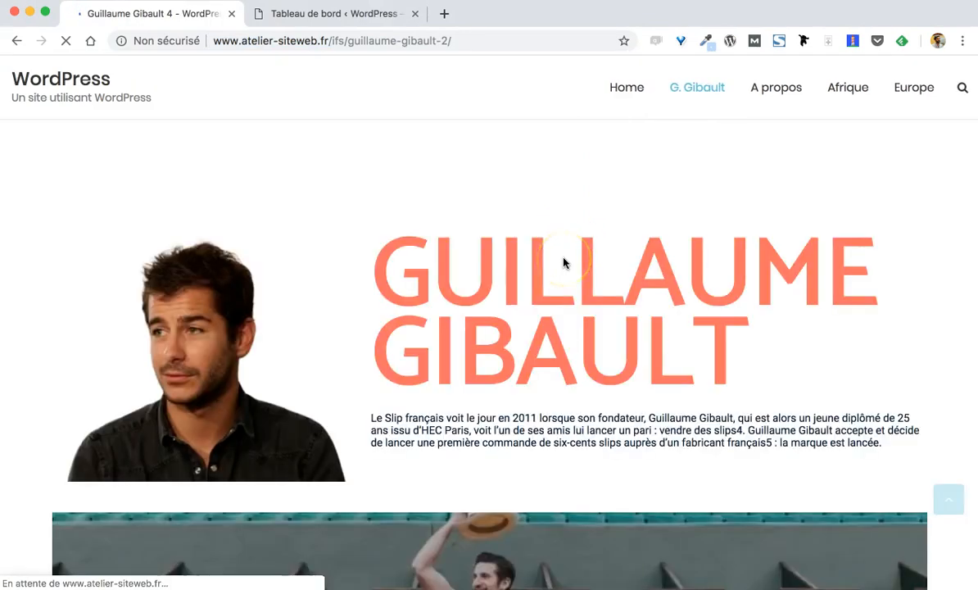
{"action": "scroll", "coordinate": [563, 263], "scroll_direction": "down", "scroll_amount": 10}
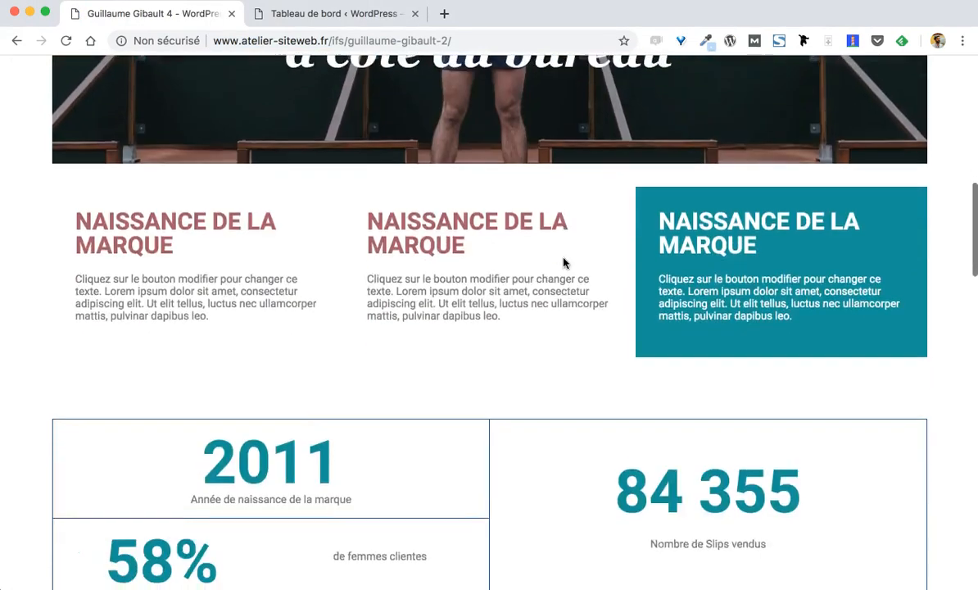
{"action": "scroll", "coordinate": [564, 262], "scroll_direction": "up", "scroll_amount": 15}
{"action": "scroll", "coordinate": [565, 200], "scroll_direction": "down", "scroll_amount": 8}
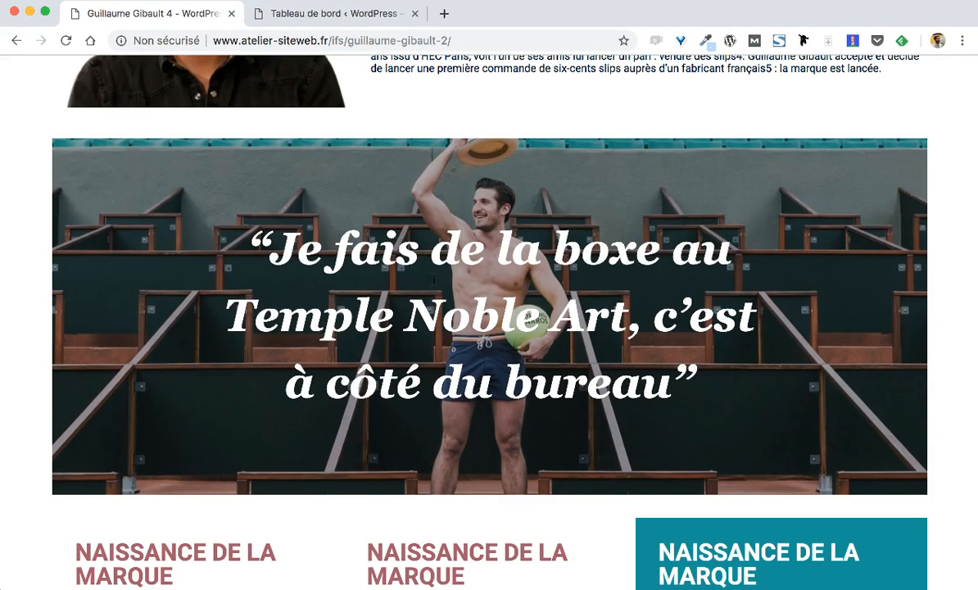
{"action": "scroll", "coordinate": [614, 303], "scroll_direction": "up", "scroll_amount": 5}
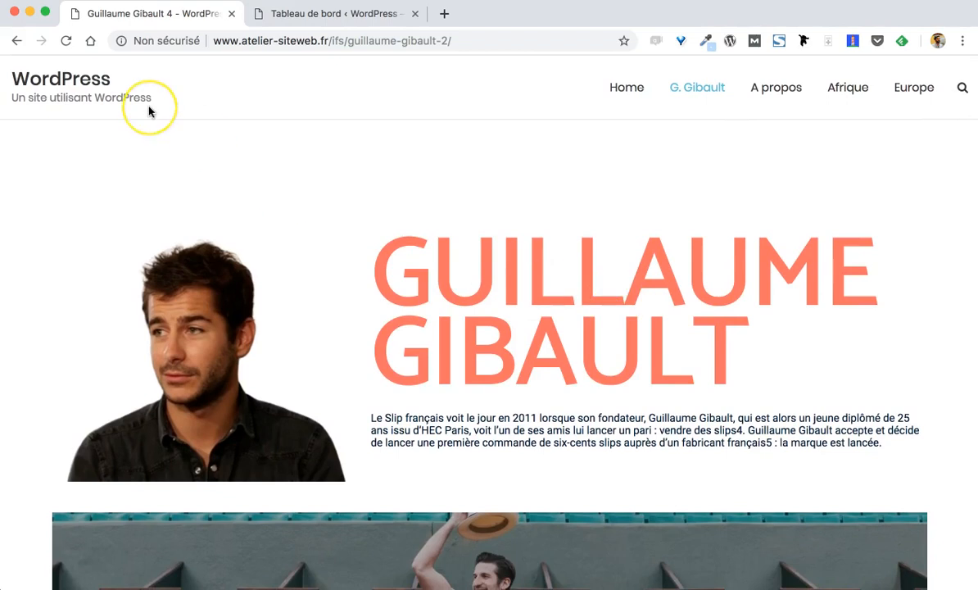
Add a new page from the dashboard's page list and title it "Accueil"
{"action": "left_click", "coordinate": [332, 16]}
{"action": "left_click", "coordinate": [51, 244]}
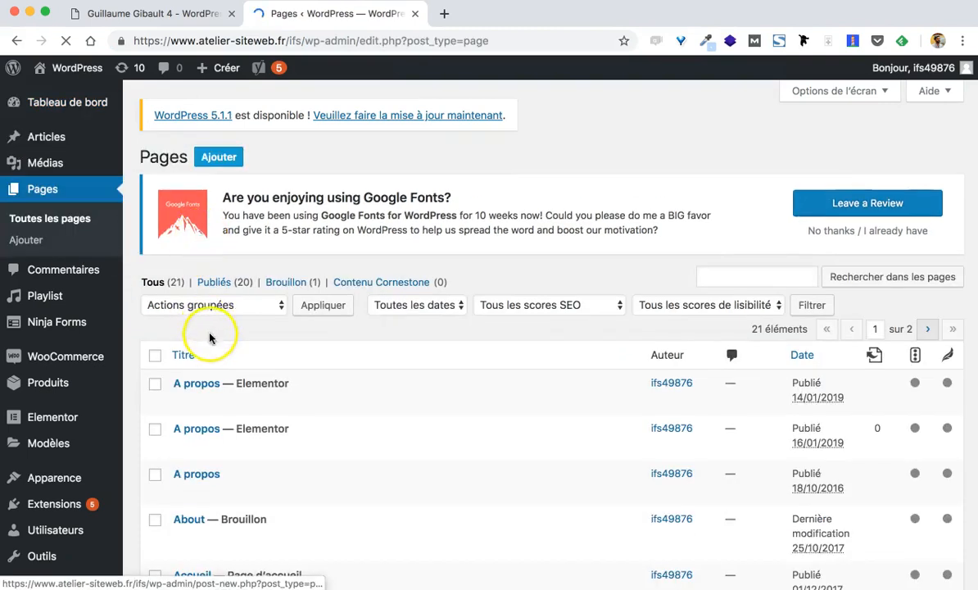
{"action": "left_click", "coordinate": [218, 164]}
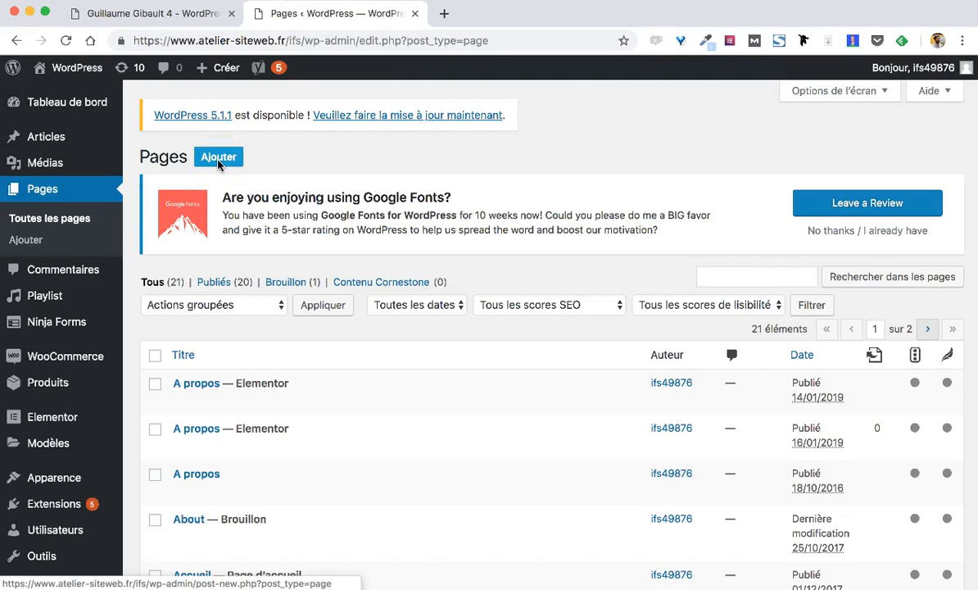
{"action": "scroll", "coordinate": [218, 156], "scroll_direction": "down", "scroll_amount": 1}
{"action": "left_click", "coordinate": [239, 201]}
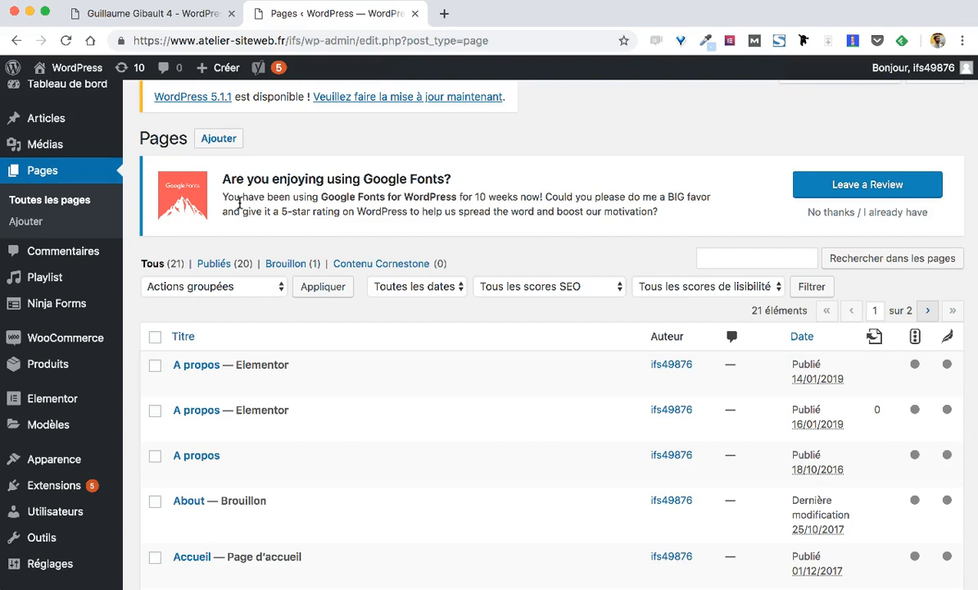
{"action": "left_click", "coordinate": [219, 145]}
{"action": "left_click", "coordinate": [220, 146]}
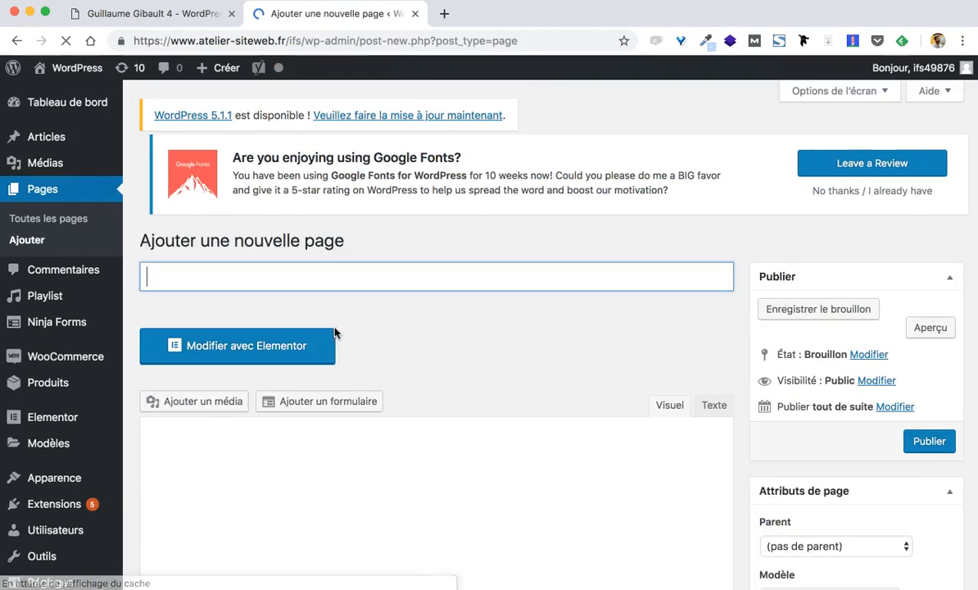
{"action": "type", "text": "Acc"}
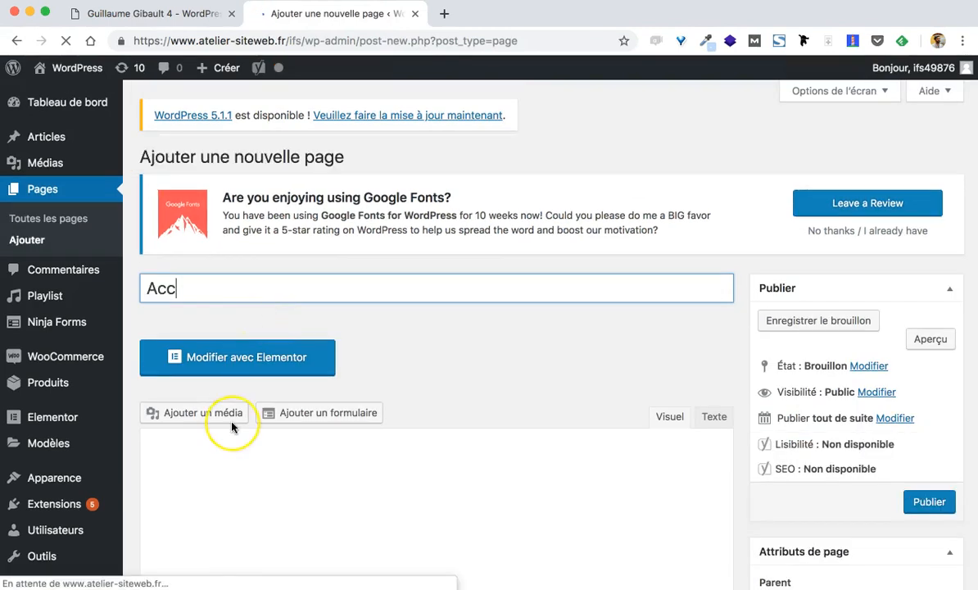
{"action": "type", "text": "ueil"}
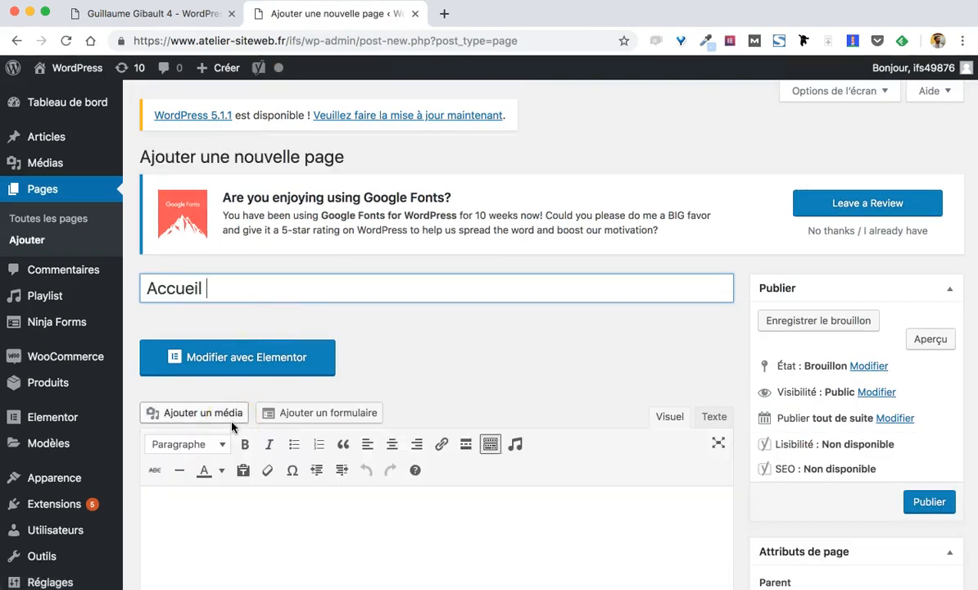
{"action": "key", "text": "BackSpace"}
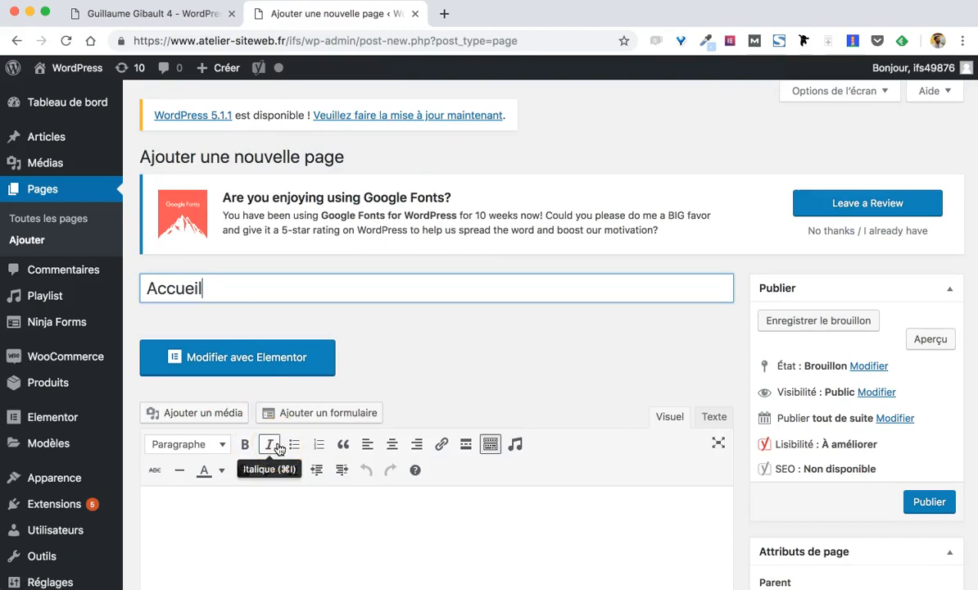
Replace the page title with "Homepage" and change it back to "Accueil"
{"action": "key", "text": "super+a"}
{"action": "type", "text": "Homepage"}
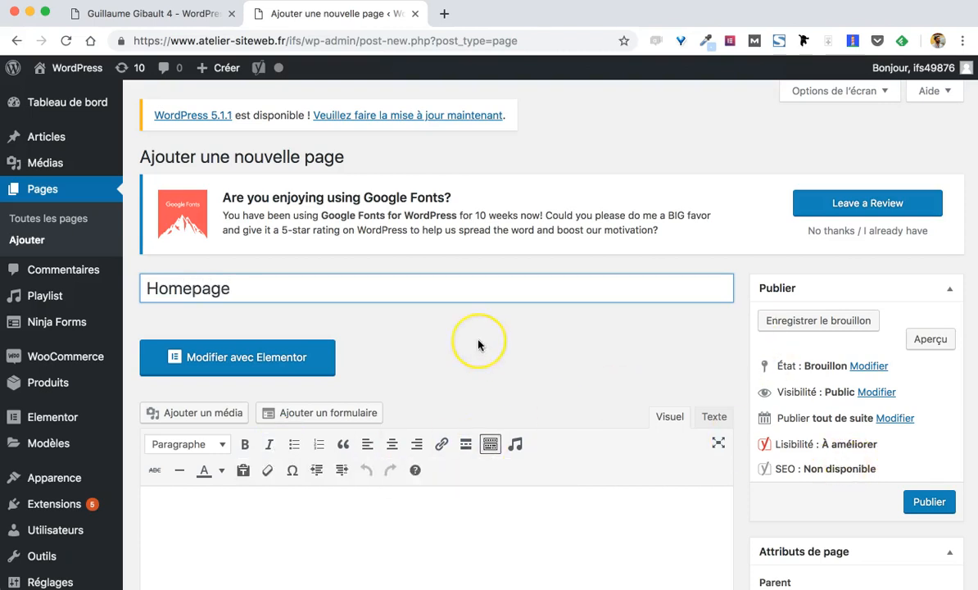
{"action": "key", "text": "super+a"}
{"action": "type", "text": "Accueil"}
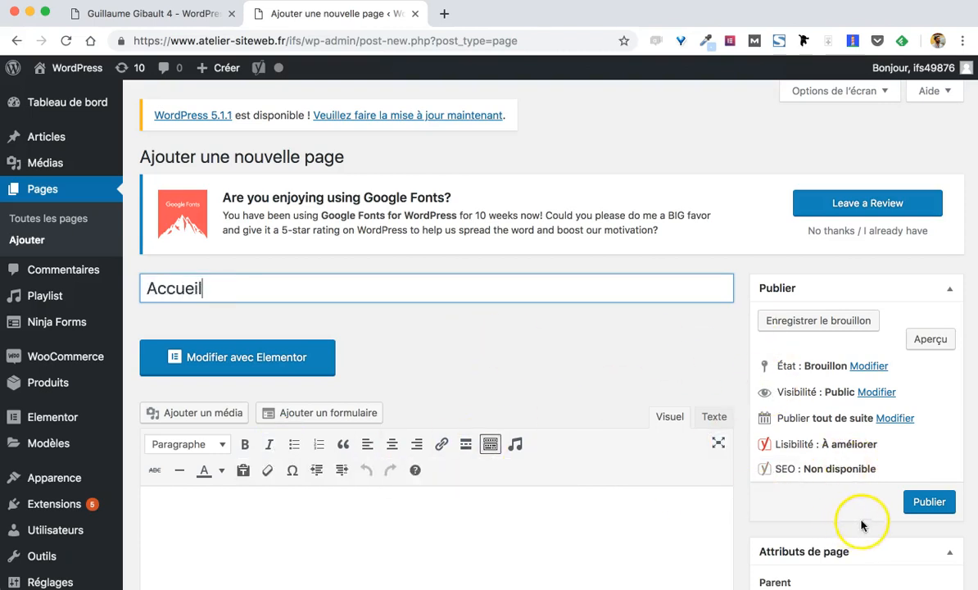
Publish the "Accueil" page
{"action": "left_click", "coordinate": [925, 504]}
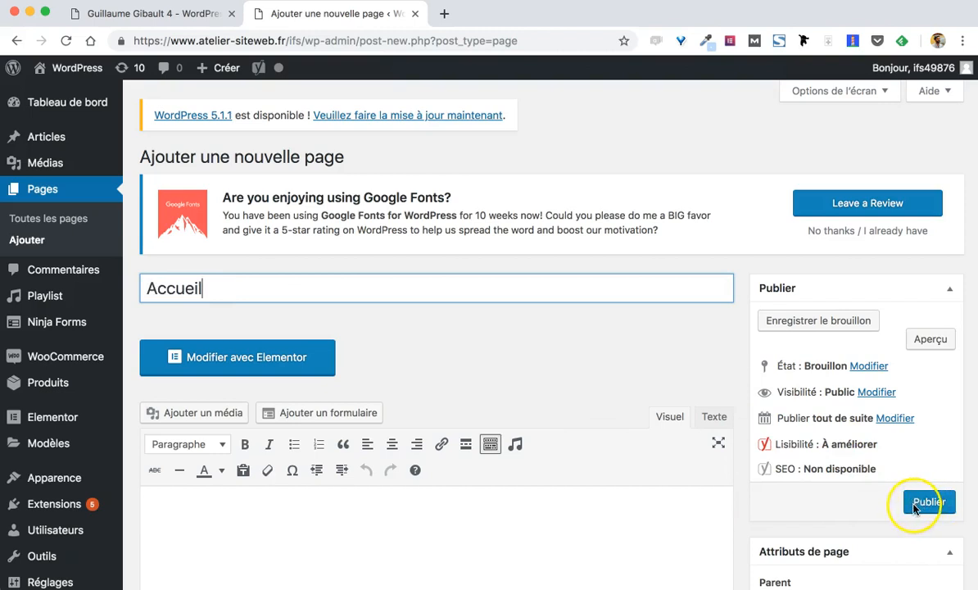
{"action": "left_click", "coordinate": [915, 508]}
{"action": "left_click", "coordinate": [659, 452]}
{"action": "left_click", "coordinate": [437, 393]}
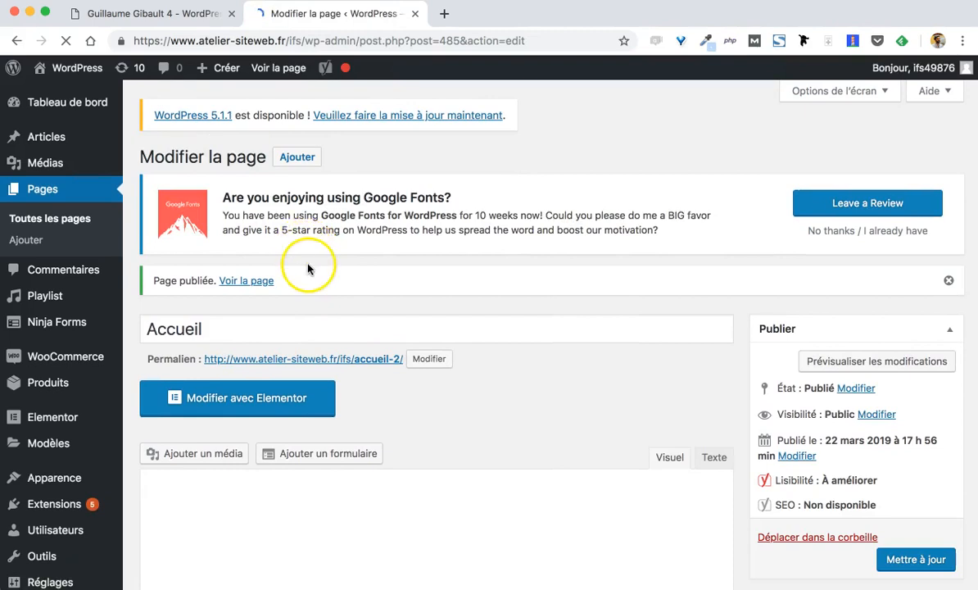
Add another page titled "Qui sommes-nous" and publish it
{"action": "left_click", "coordinate": [297, 157]}
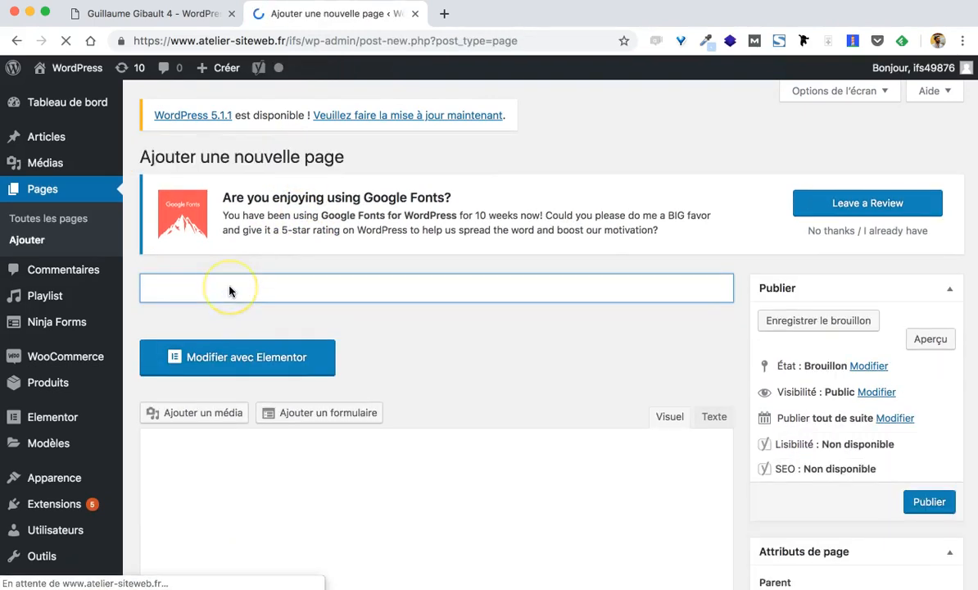
{"action": "type", "text": "Qui "}
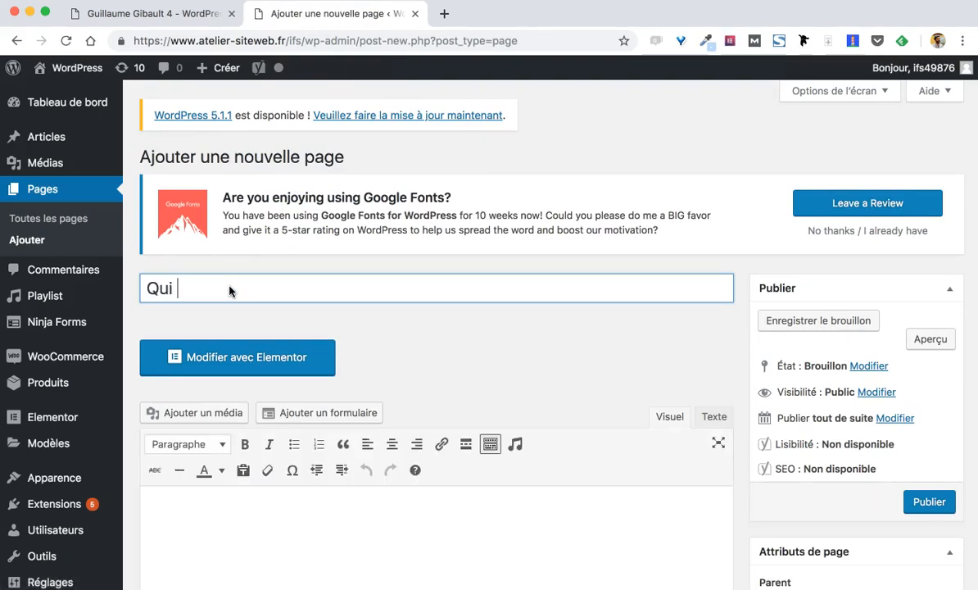
{"action": "type", "text": "sommes-nous"}
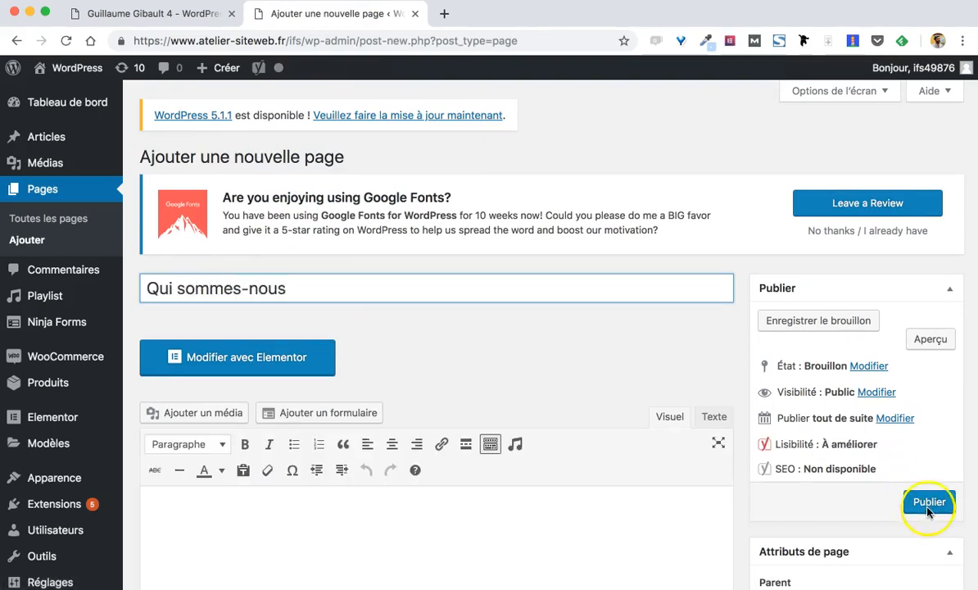
{"action": "left_click", "coordinate": [928, 505]}
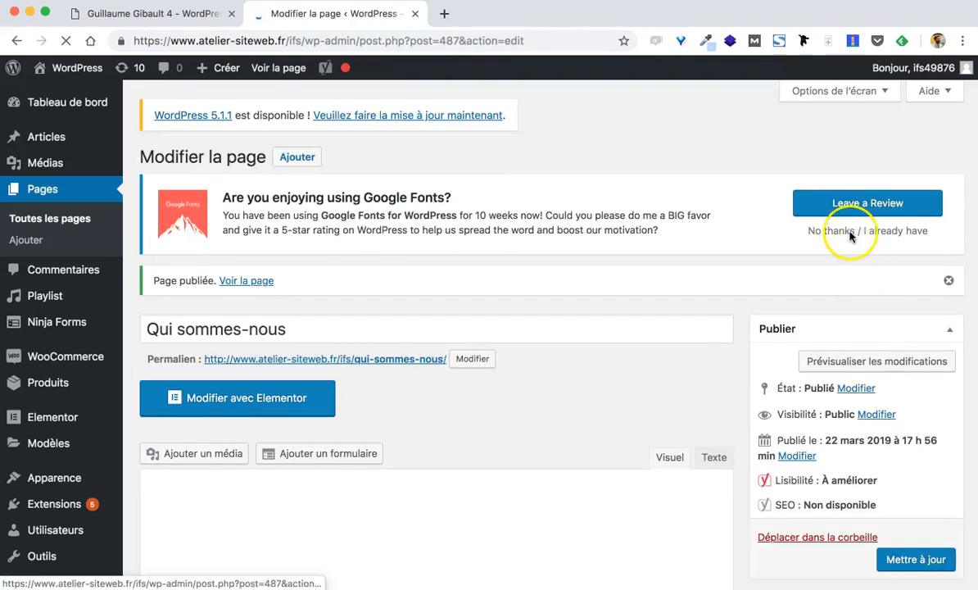
Add another page titled "Services" and publish it
{"action": "left_click", "coordinate": [298, 156]}
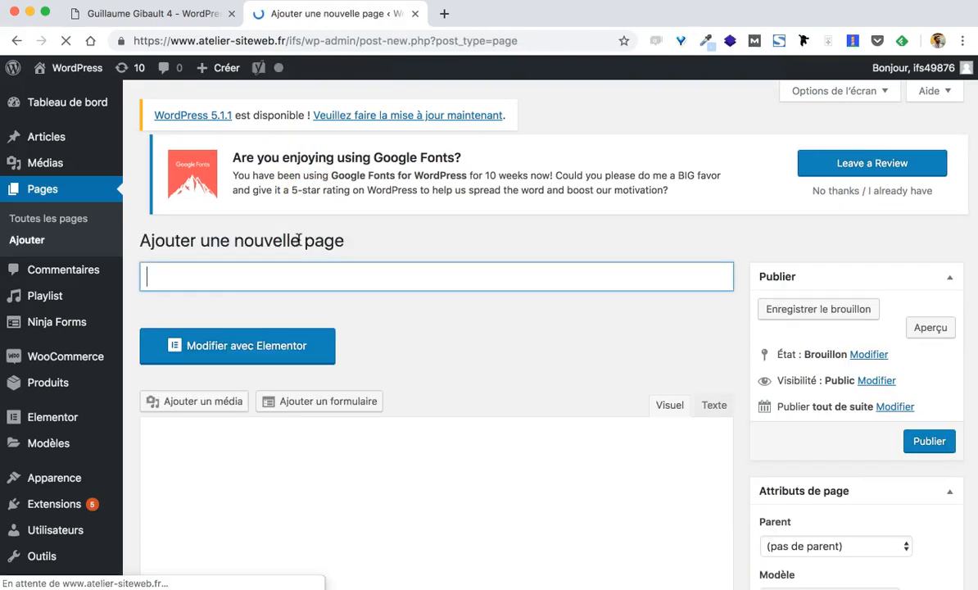
{"action": "left_click", "coordinate": [228, 293]}
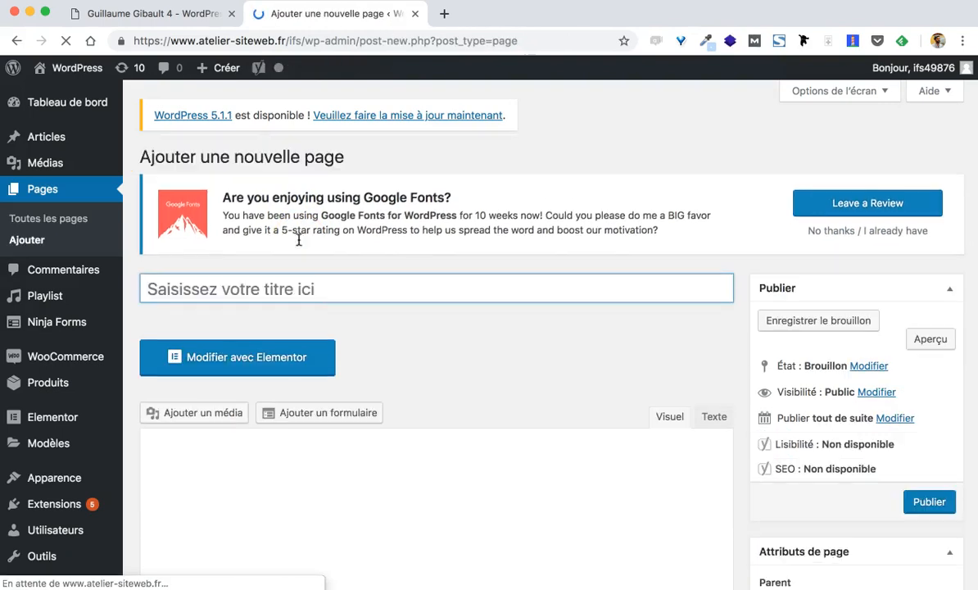
{"action": "triple_click", "coordinate": [216, 285]}
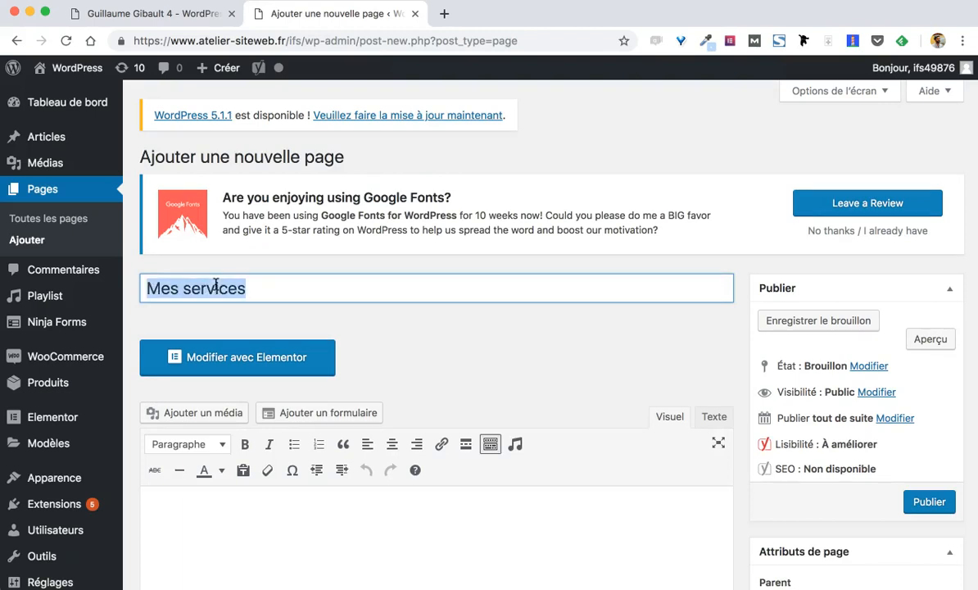
{"action": "type", "text": "Ser"}
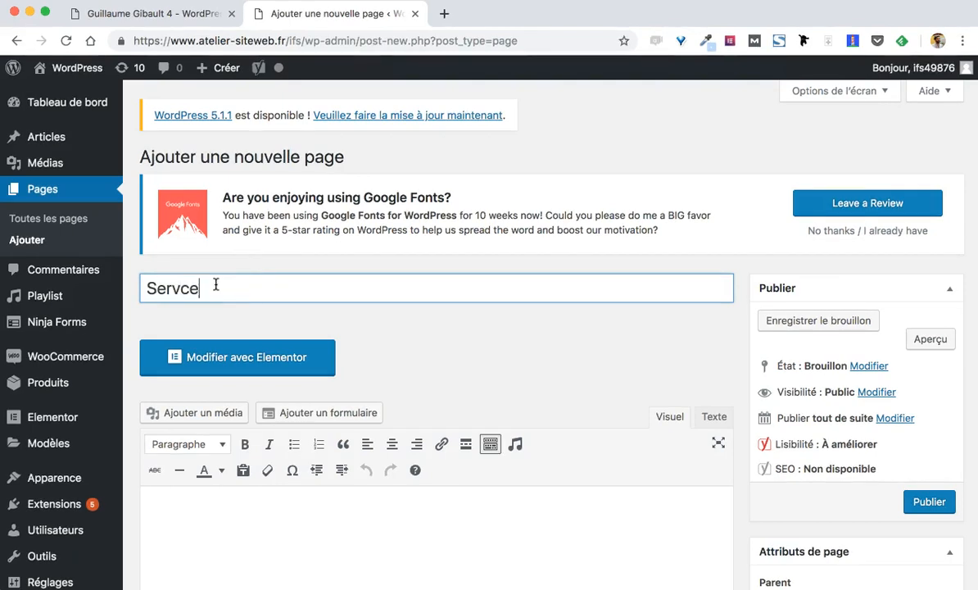
{"action": "type", "text": "vices"}
{"action": "left_click", "coordinate": [914, 498]}
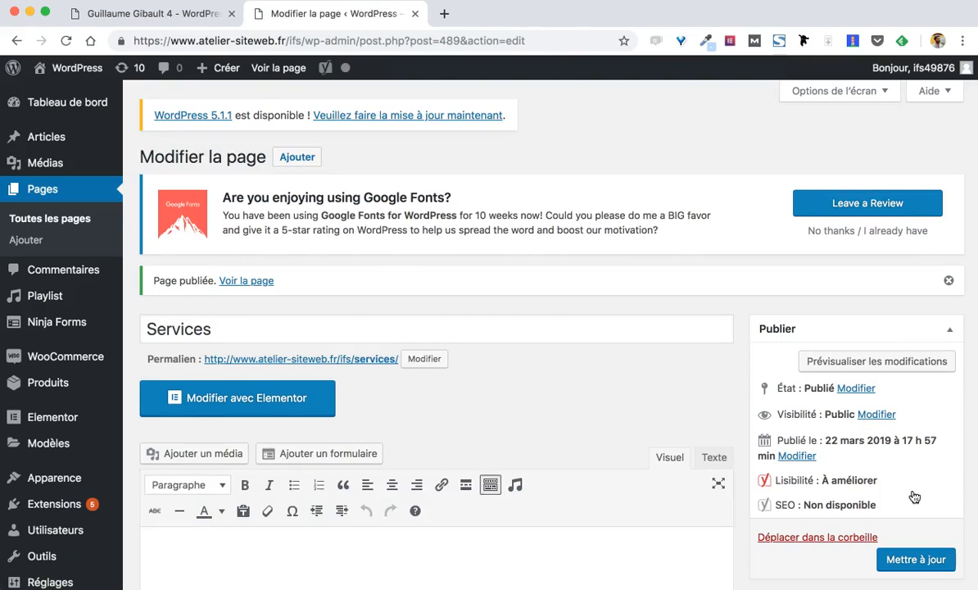
Add another page titled "Contact" and publish it
{"action": "left_click", "coordinate": [301, 156]}
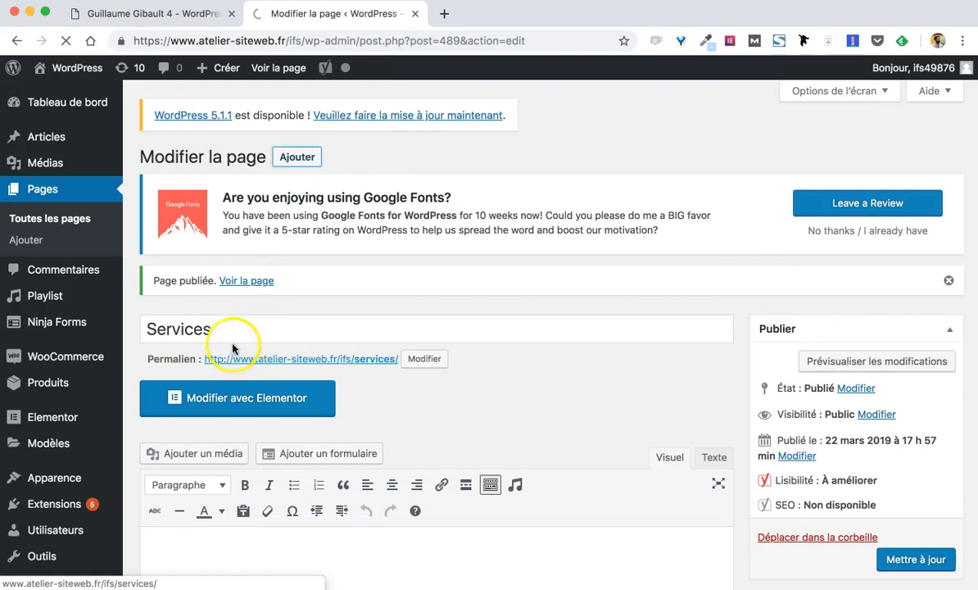
{"action": "type", "text": "Contact"}
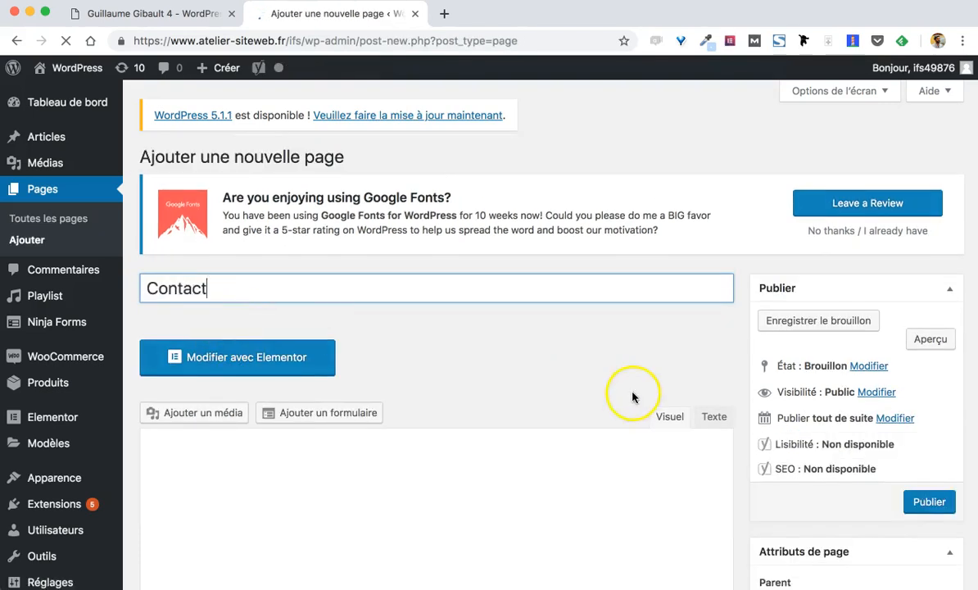
{"action": "left_click", "coordinate": [917, 502]}
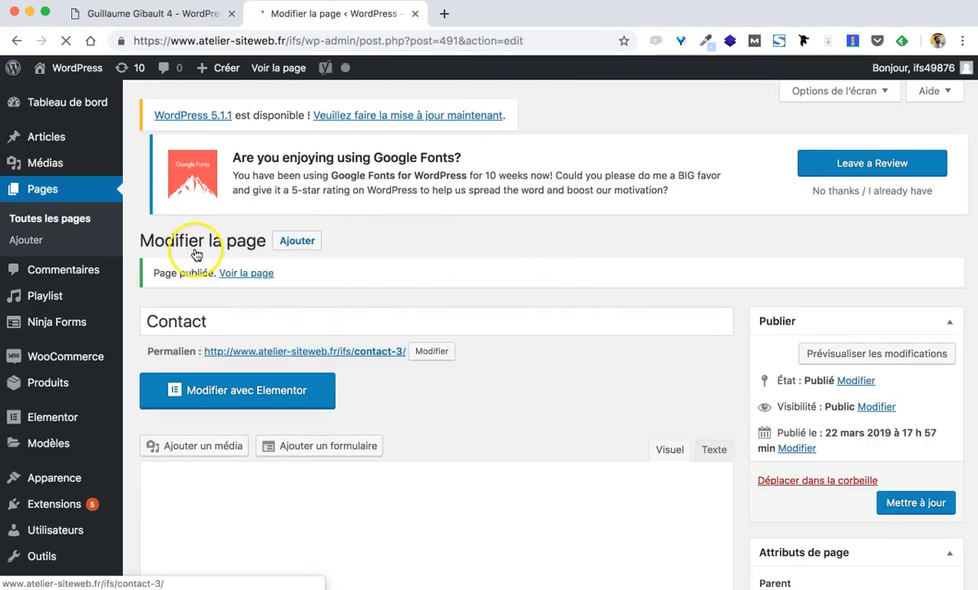
Open the list of all pages and filter it to show only the published ones
{"action": "left_click", "coordinate": [29, 217]}
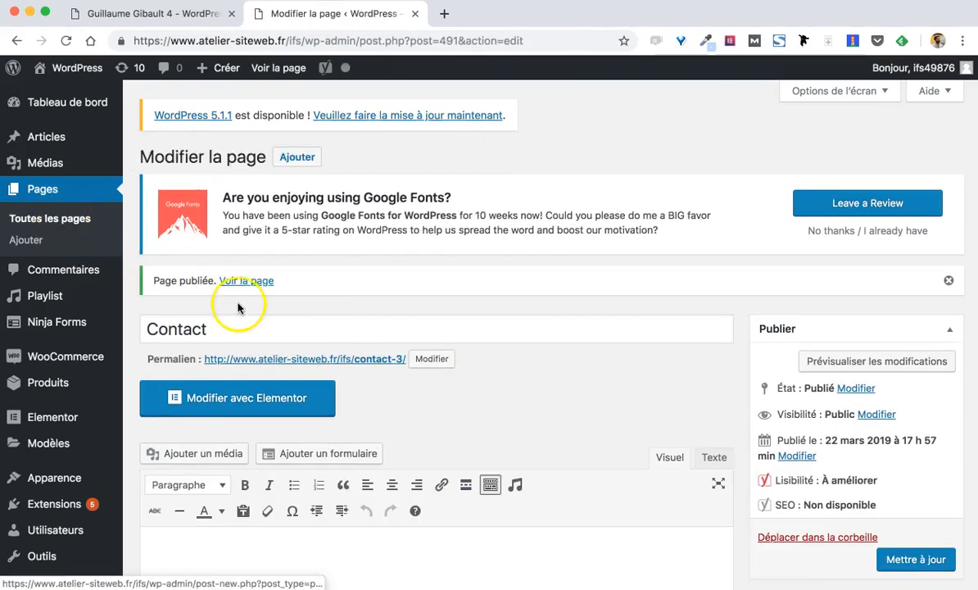
{"action": "scroll", "coordinate": [237, 307], "scroll_direction": "down", "scroll_amount": 3}
{"action": "scroll", "coordinate": [141, 327], "scroll_direction": "up", "scroll_amount": 3}
{"action": "left_click", "coordinate": [83, 227]}
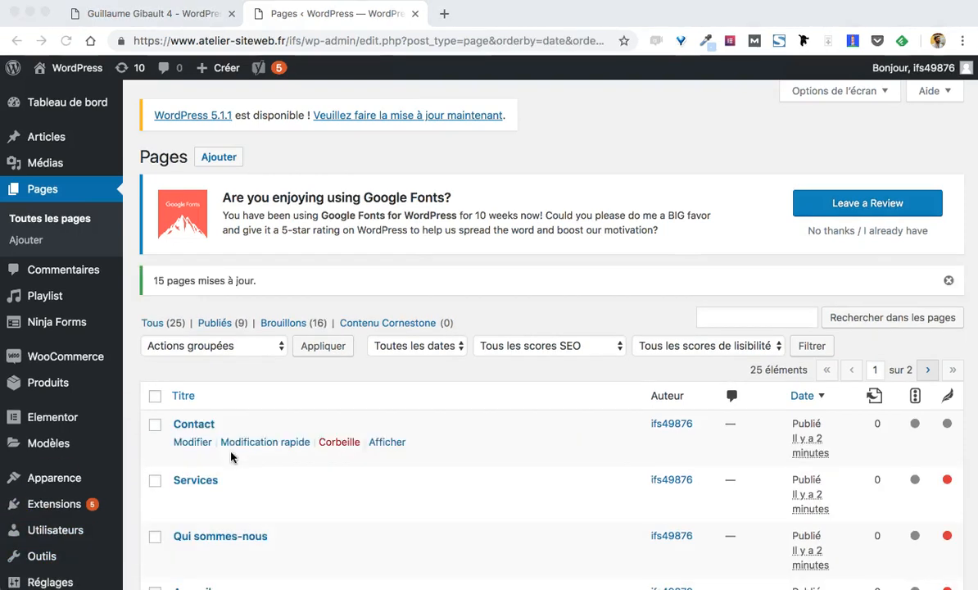
{"action": "left_click", "coordinate": [216, 323]}
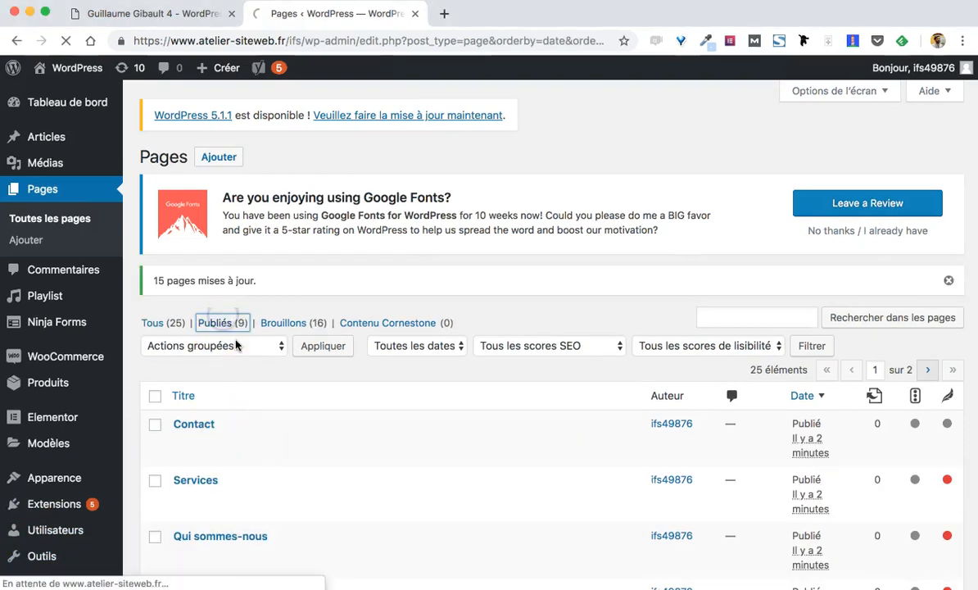
{"action": "scroll", "coordinate": [236, 343], "scroll_direction": "down", "scroll_amount": 2}
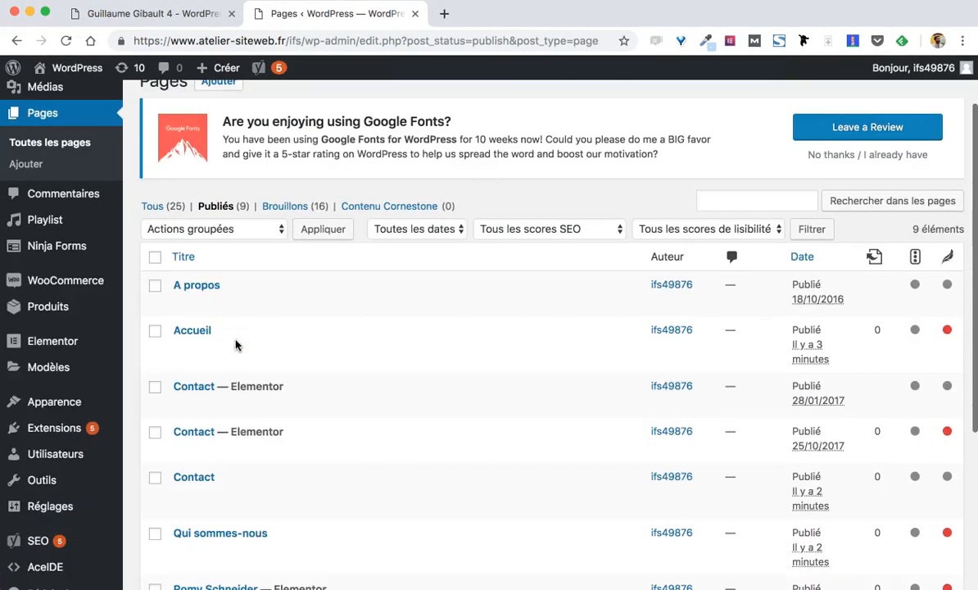
{"action": "scroll", "coordinate": [141, 438], "scroll_direction": "down", "scroll_amount": 1}
{"action": "scroll", "coordinate": [140, 437], "scroll_direction": "down", "scroll_amount": 2}
Bulk edit the two Elementor Contact pages, Services and tst, setting their state to Brouillon
{"action": "left_click", "coordinate": [155, 271]}
{"action": "left_click", "coordinate": [154, 319]}
{"action": "scroll", "coordinate": [151, 385], "scroll_direction": "down", "scroll_amount": 1}
{"action": "left_click", "coordinate": [155, 491]}
{"action": "left_click", "coordinate": [155, 547]}
{"action": "scroll", "coordinate": [146, 394], "scroll_direction": "up", "scroll_amount": 2}
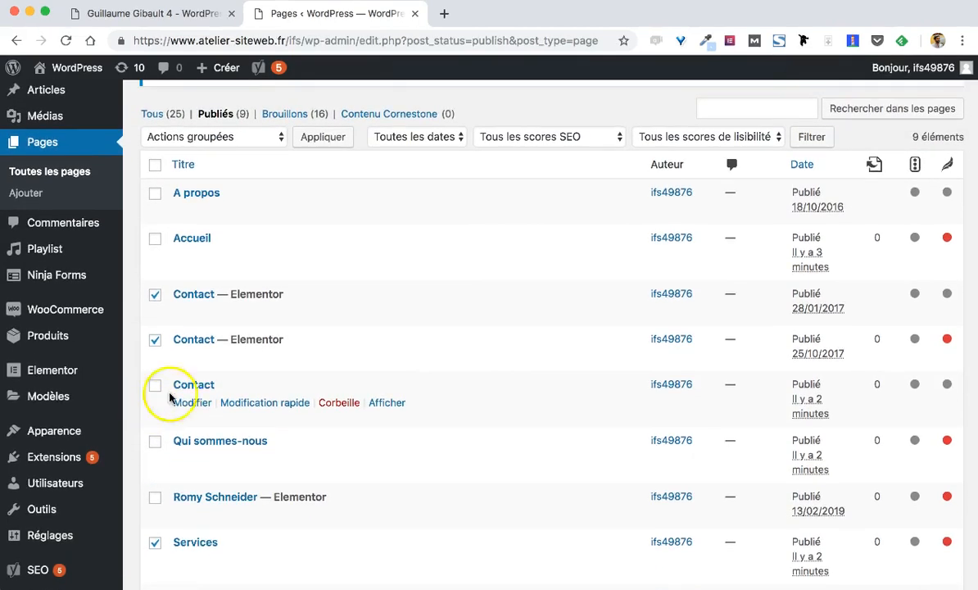
{"action": "scroll", "coordinate": [284, 408], "scroll_direction": "up", "scroll_amount": 4}
{"action": "left_click", "coordinate": [245, 242]}
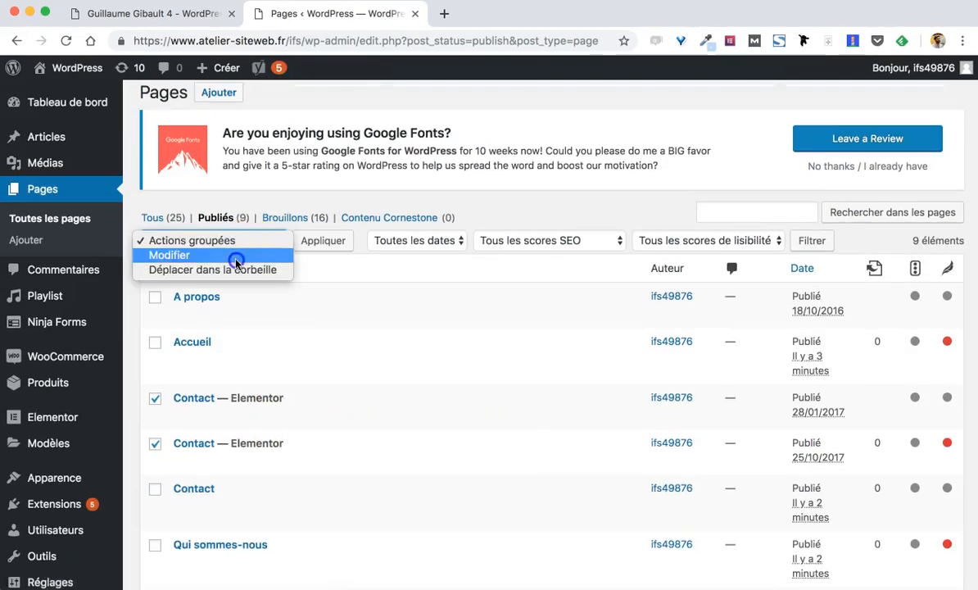
{"action": "left_click", "coordinate": [234, 255]}
{"action": "left_click", "coordinate": [317, 243]}
{"action": "scroll", "coordinate": [471, 291], "scroll_direction": "down", "scroll_amount": 2}
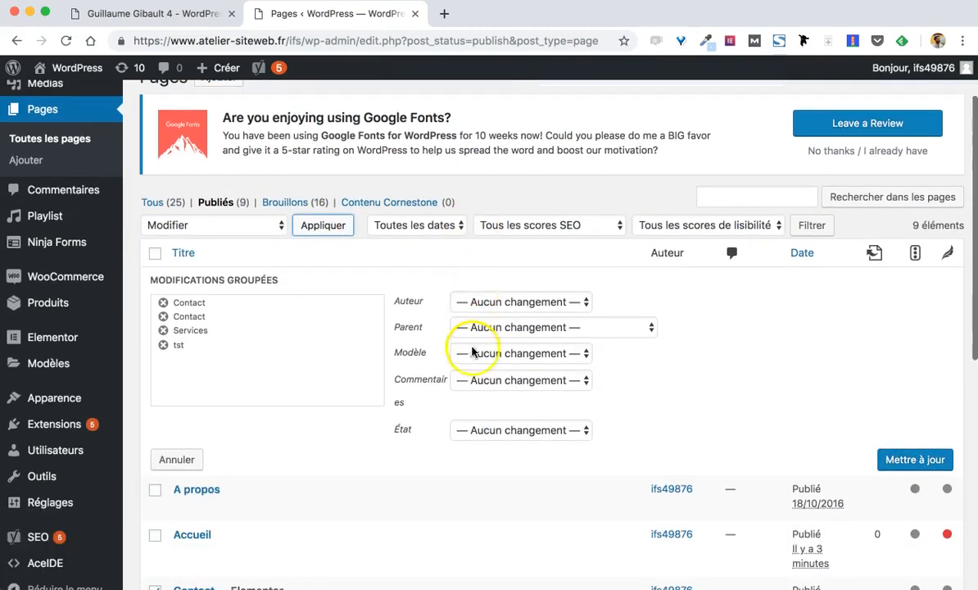
{"action": "left_click", "coordinate": [484, 428]}
{"action": "left_click", "coordinate": [489, 488]}
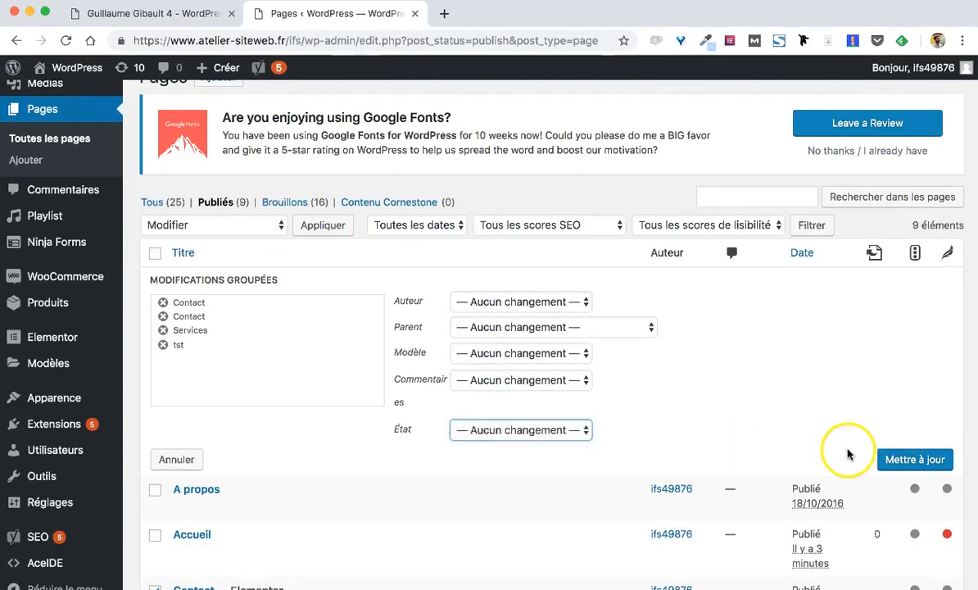
{"action": "left_click", "coordinate": [877, 460]}
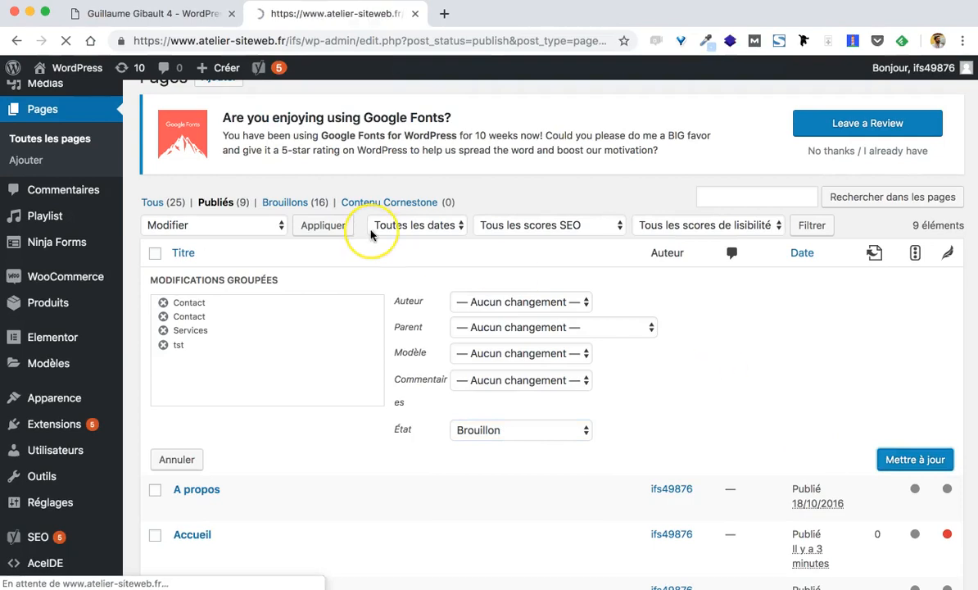
View the published Romy Schneider page on the public site and return to the list of published pages
{"action": "scroll", "coordinate": [227, 391], "scroll_direction": "down", "scroll_amount": 2}
{"action": "scroll", "coordinate": [228, 391], "scroll_direction": "down", "scroll_amount": 2}
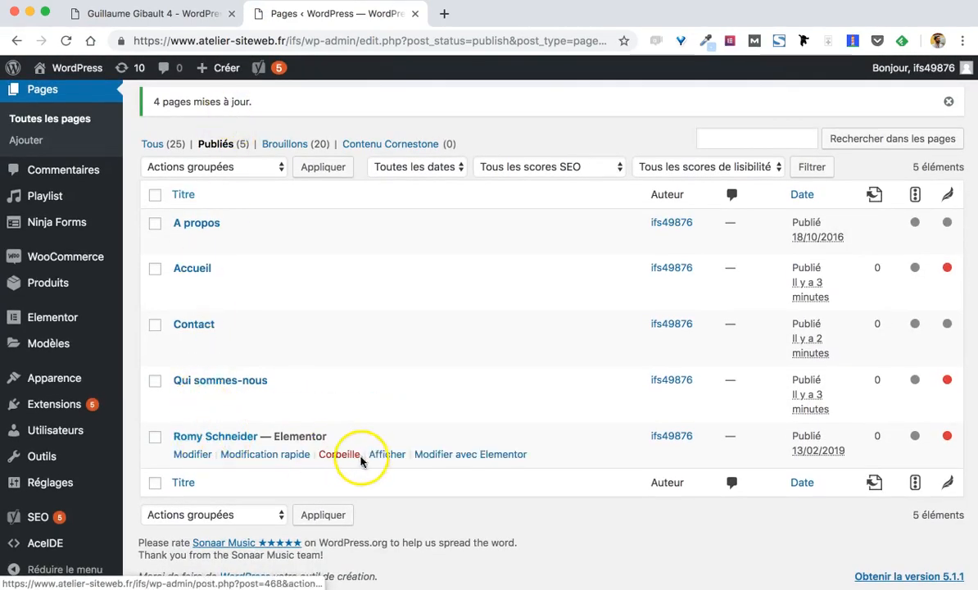
{"action": "left_click", "coordinate": [387, 454]}
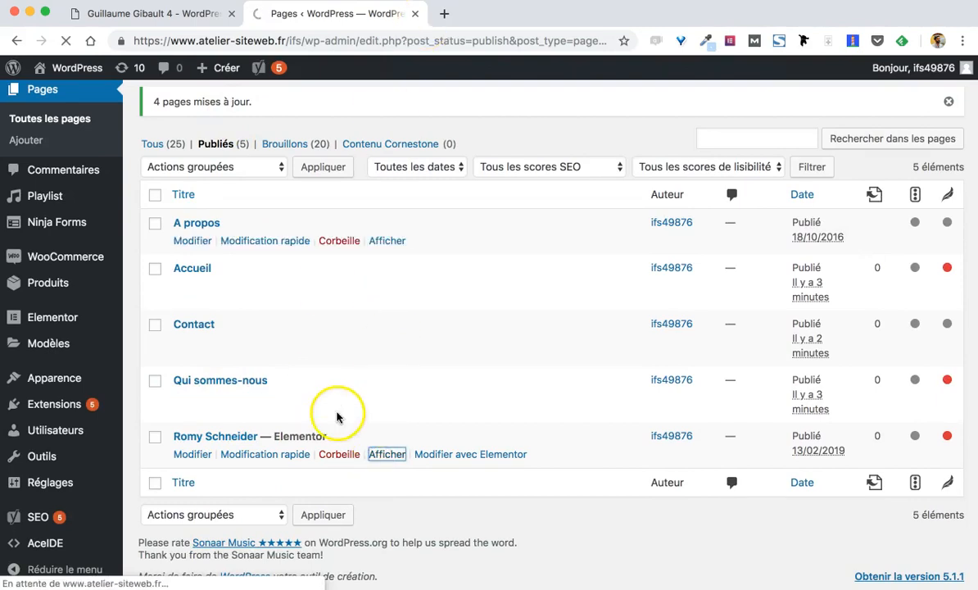
{"action": "scroll", "coordinate": [379, 471], "scroll_direction": "down", "scroll_amount": 2}
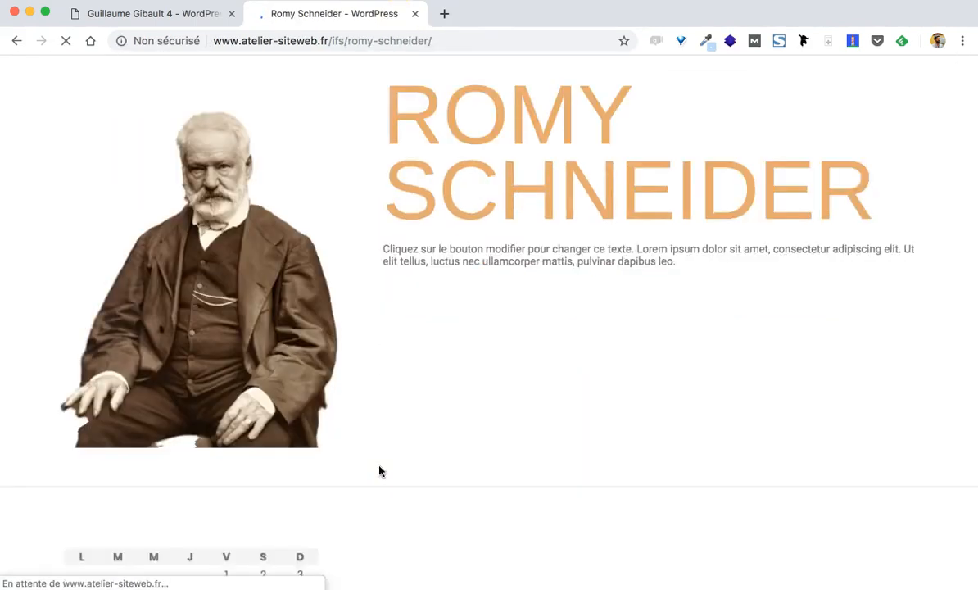
{"action": "scroll", "coordinate": [229, 356], "scroll_direction": "down", "scroll_amount": 3}
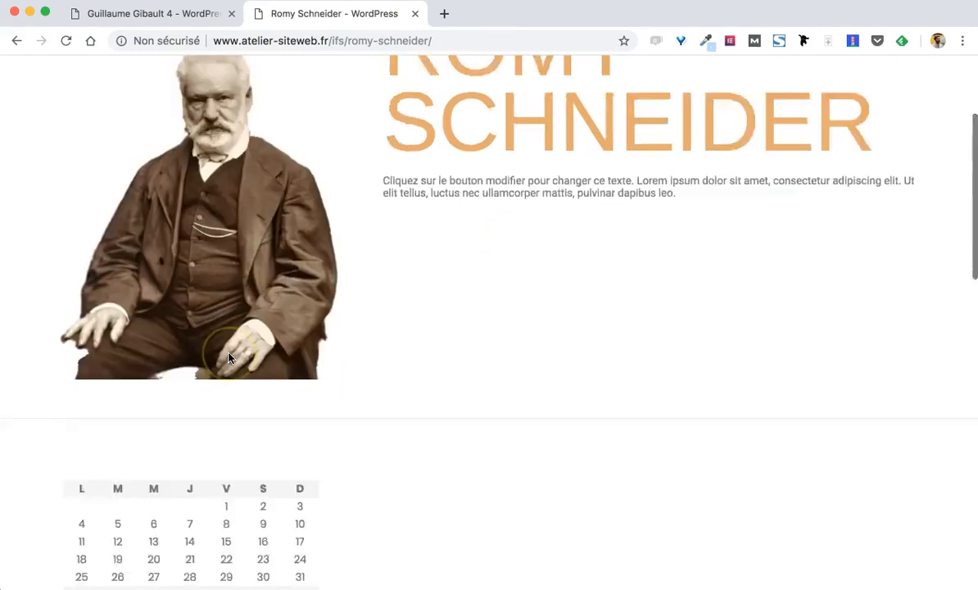
{"action": "scroll", "coordinate": [229, 357], "scroll_direction": "up", "scroll_amount": 5}
{"action": "scroll", "coordinate": [517, 317], "scroll_direction": "left", "scroll_amount": 5}
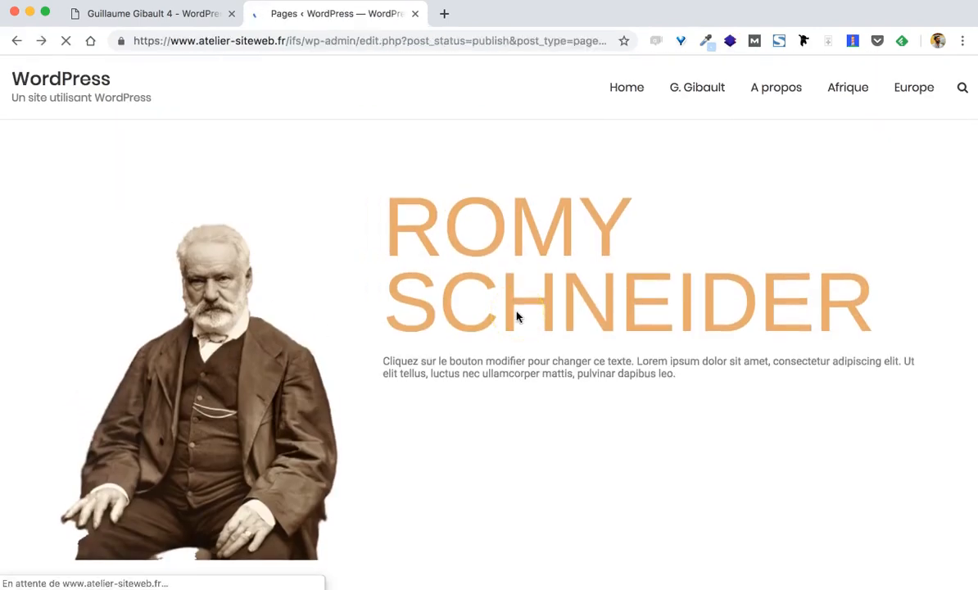
{"action": "scroll", "coordinate": [418, 397], "scroll_direction": "down", "scroll_amount": 3}
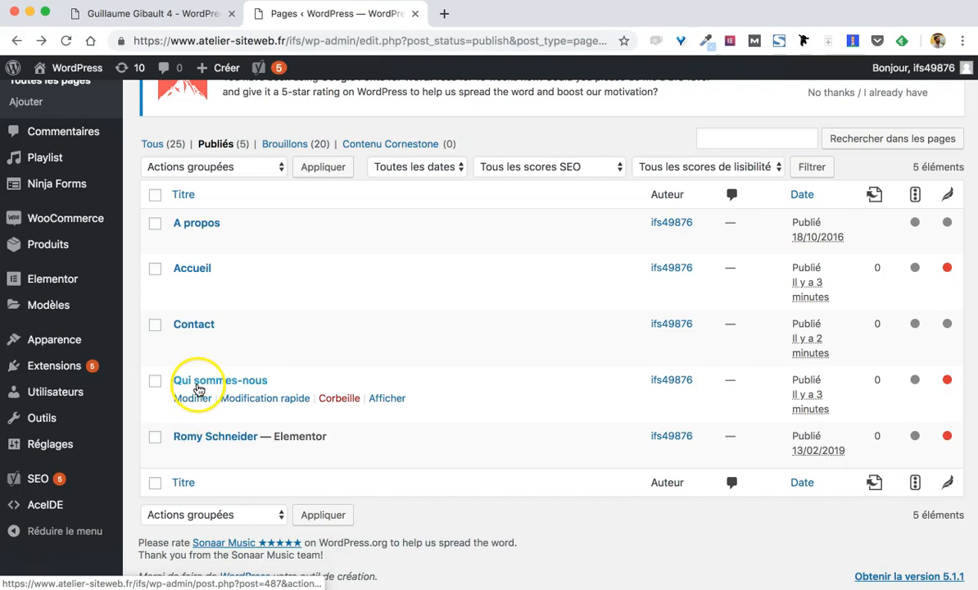
Create a new navigation menu named "mon menu principal" in the site's menu management
{"action": "mouse_move", "coordinate": [59, 343]}
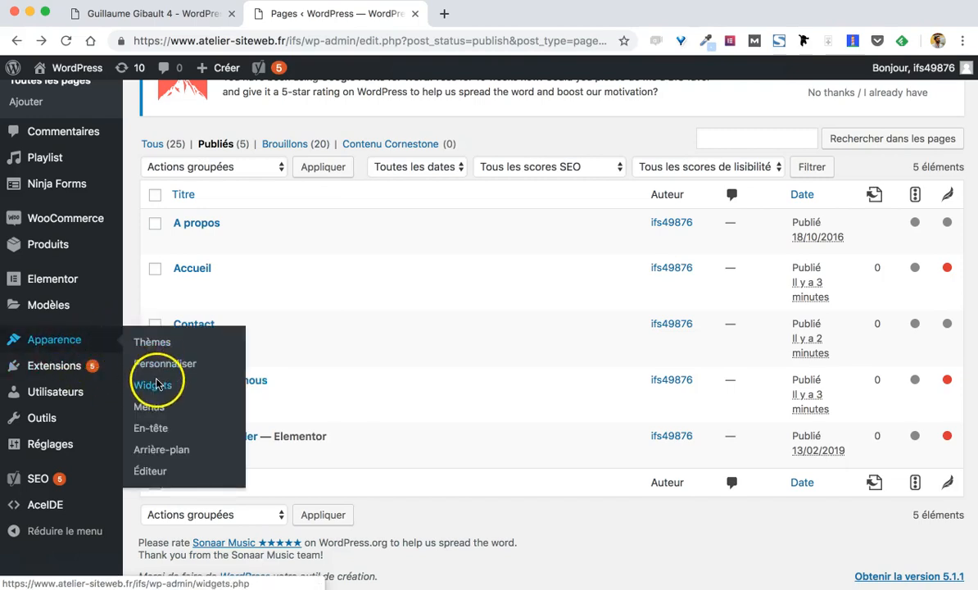
{"action": "left_click", "coordinate": [149, 408]}
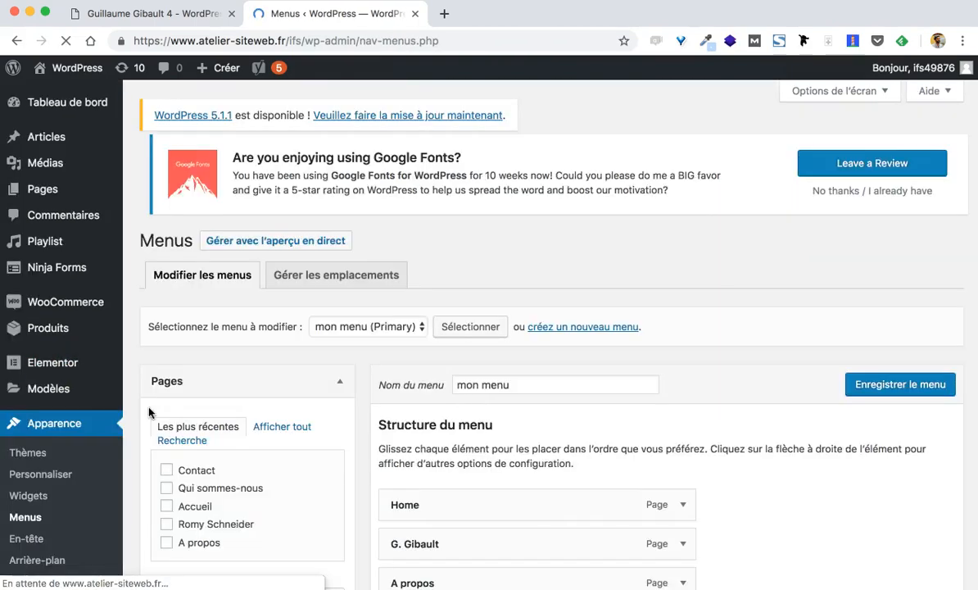
{"action": "scroll", "coordinate": [321, 400], "scroll_direction": "down", "scroll_amount": 3}
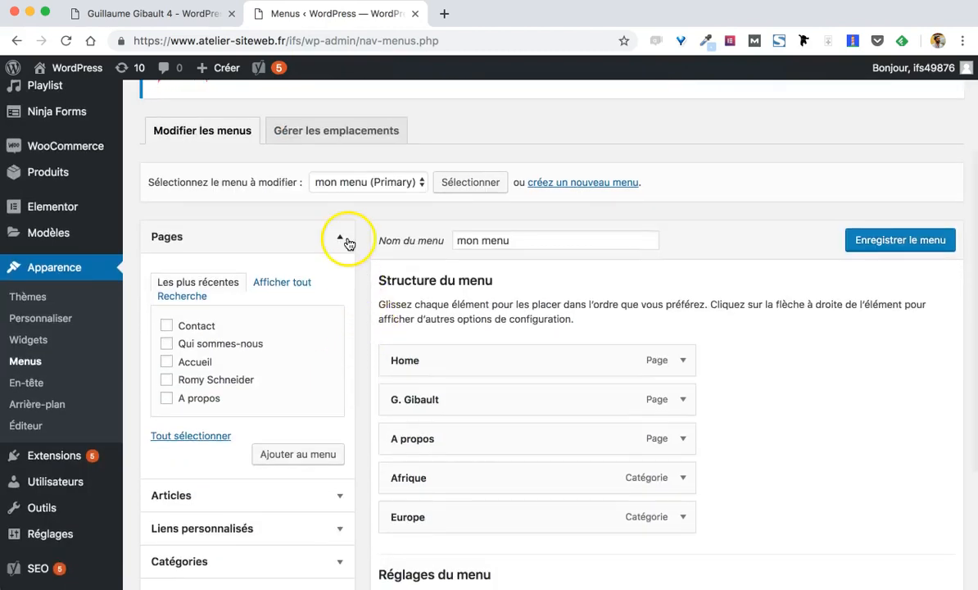
{"action": "scroll", "coordinate": [316, 190], "scroll_direction": "up", "scroll_amount": 2}
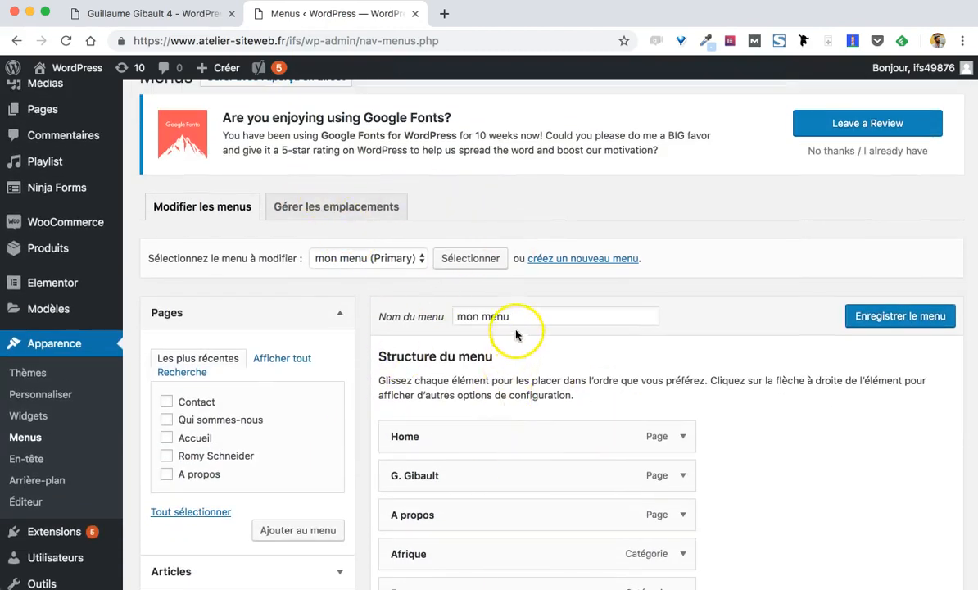
{"action": "left_click", "coordinate": [546, 258]}
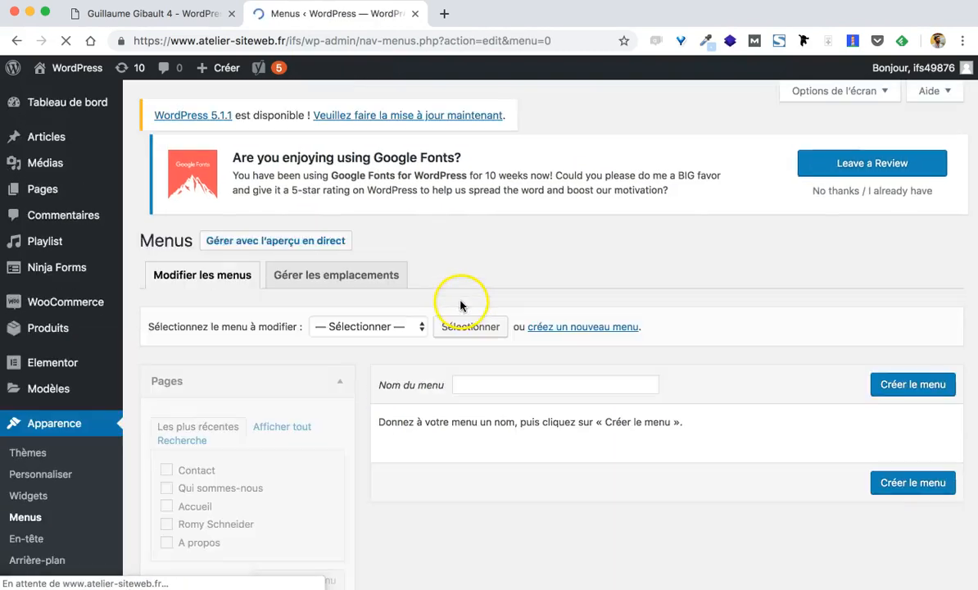
{"action": "left_click", "coordinate": [482, 397]}
{"action": "type", "text": "mon m"}
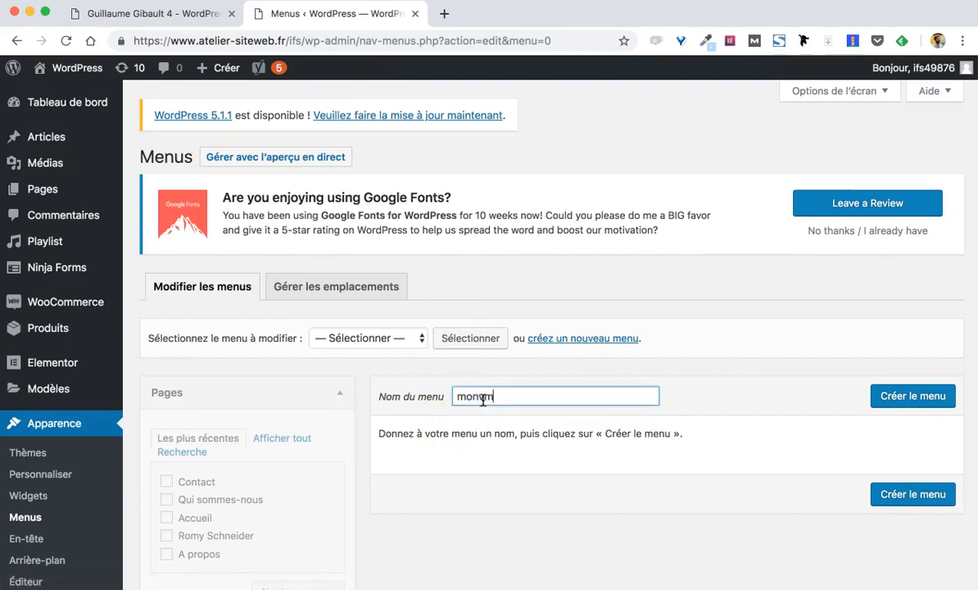
{"action": "type", "text": "enup"}
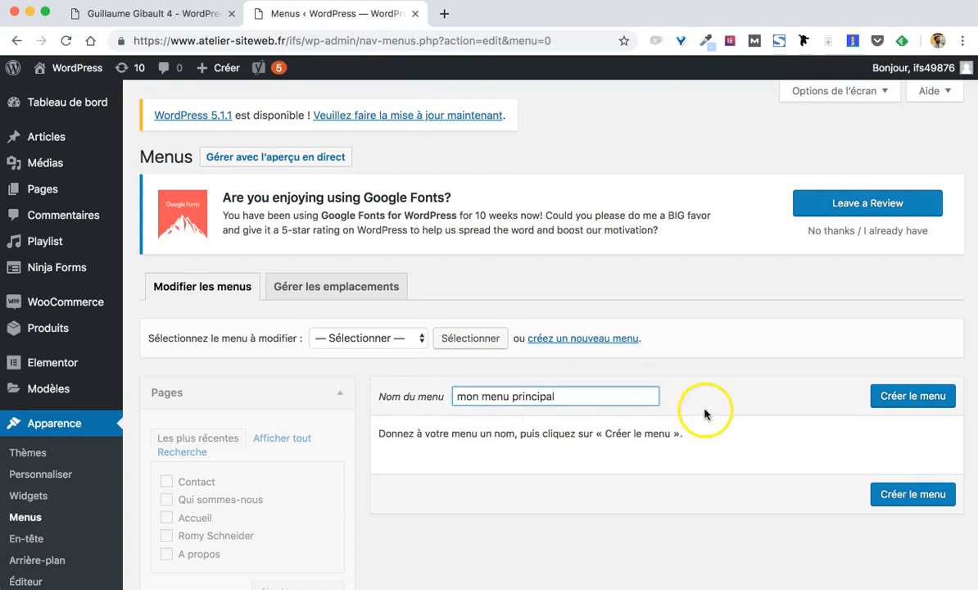
{"action": "left_click", "coordinate": [881, 398]}
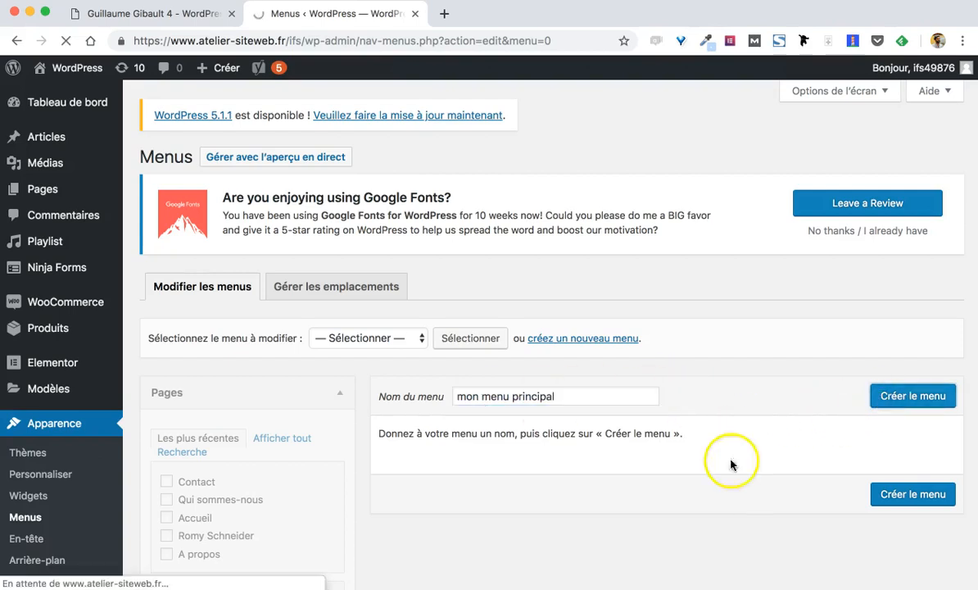
Add the Contact, Qui sommes-nous, Accueil and A propos pages to the new menu
{"action": "scroll", "coordinate": [584, 445], "scroll_direction": "down", "scroll_amount": 1}
{"action": "scroll", "coordinate": [584, 445], "scroll_direction": "down", "scroll_amount": 3}
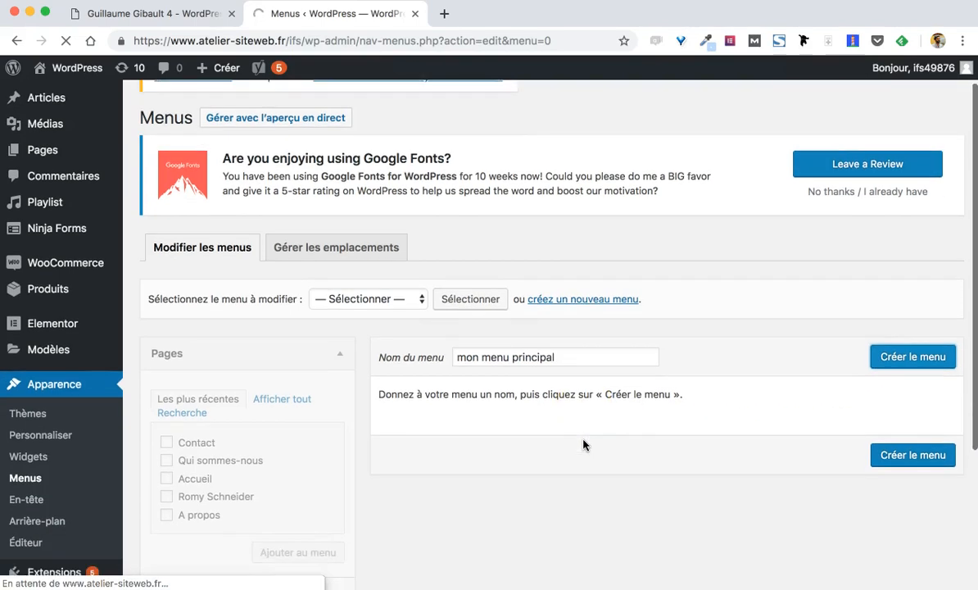
{"action": "scroll", "coordinate": [584, 445], "scroll_direction": "down", "scroll_amount": 3}
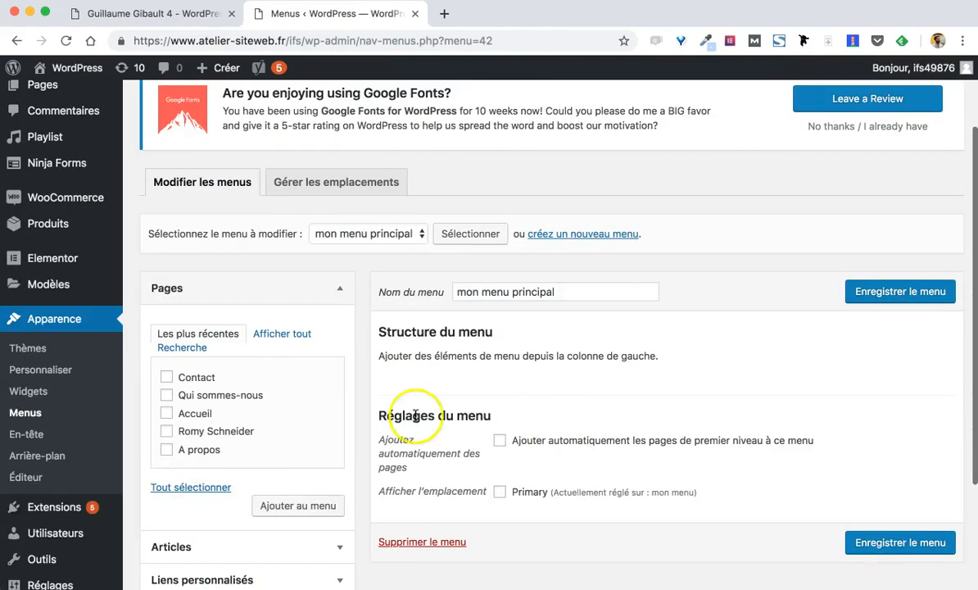
{"action": "left_click", "coordinate": [166, 377]}
{"action": "left_click", "coordinate": [166, 395]}
{"action": "left_click", "coordinate": [166, 414]}
{"action": "left_click", "coordinate": [166, 450]}
{"action": "left_click", "coordinate": [274, 506]}
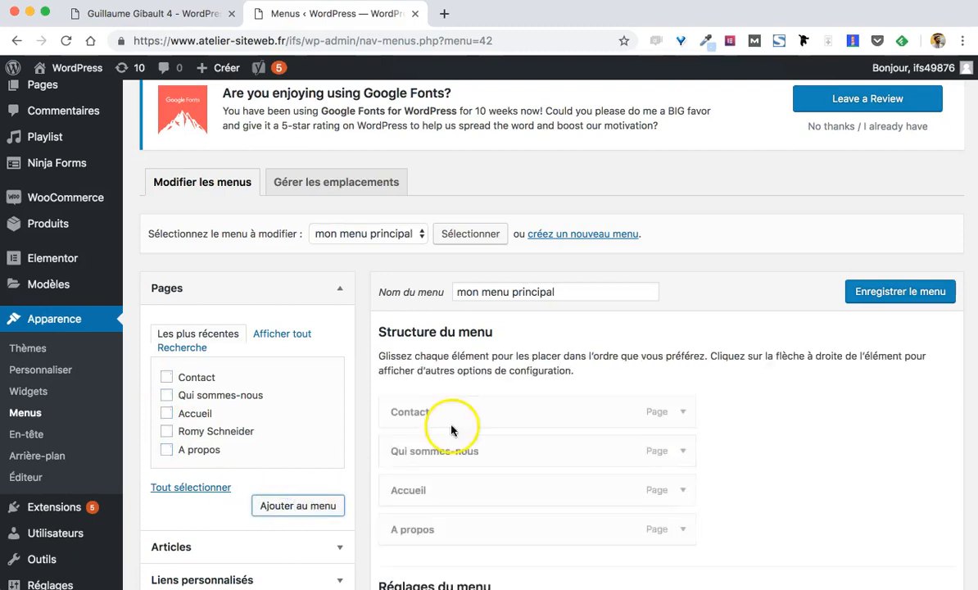
Reorder the menu with Accueil first and Contact last, and nest A propos as a sub-item under Qui sommes-nous
{"action": "scroll", "coordinate": [516, 435], "scroll_direction": "down", "scroll_amount": 1}
{"action": "left_click_drag", "start_coordinate": [626, 469], "coordinate": [624, 362]}
{"action": "left_click_drag", "start_coordinate": [624, 426], "coordinate": [603, 501]}
{"action": "left_click_drag", "start_coordinate": [614, 456], "coordinate": [588, 449]}
{"action": "left_click", "coordinate": [486, 461]}
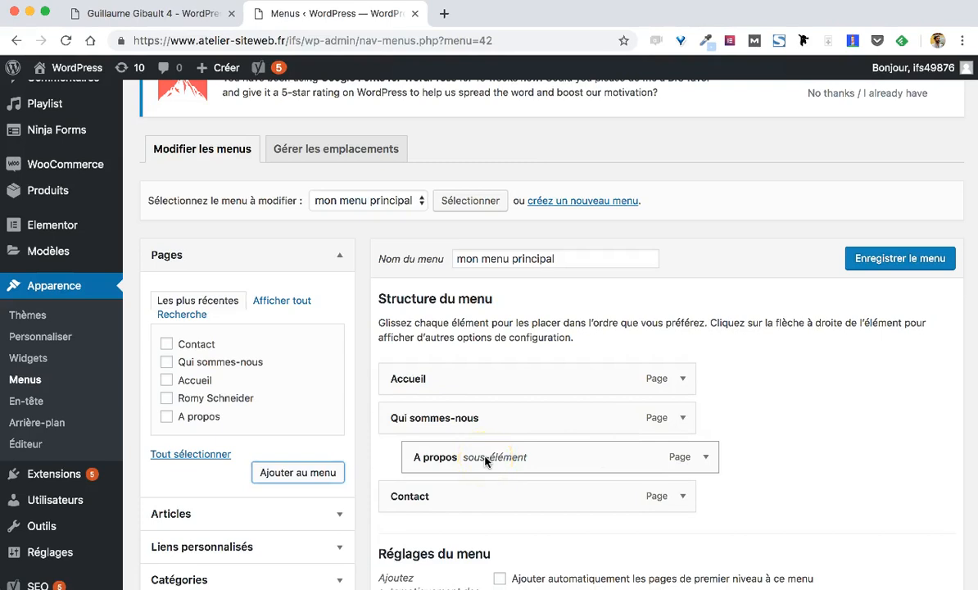
Move A propos back to the top level of the menu structure and remove it from the menu
{"action": "left_click_drag", "start_coordinate": [496, 459], "coordinate": [452, 456]}
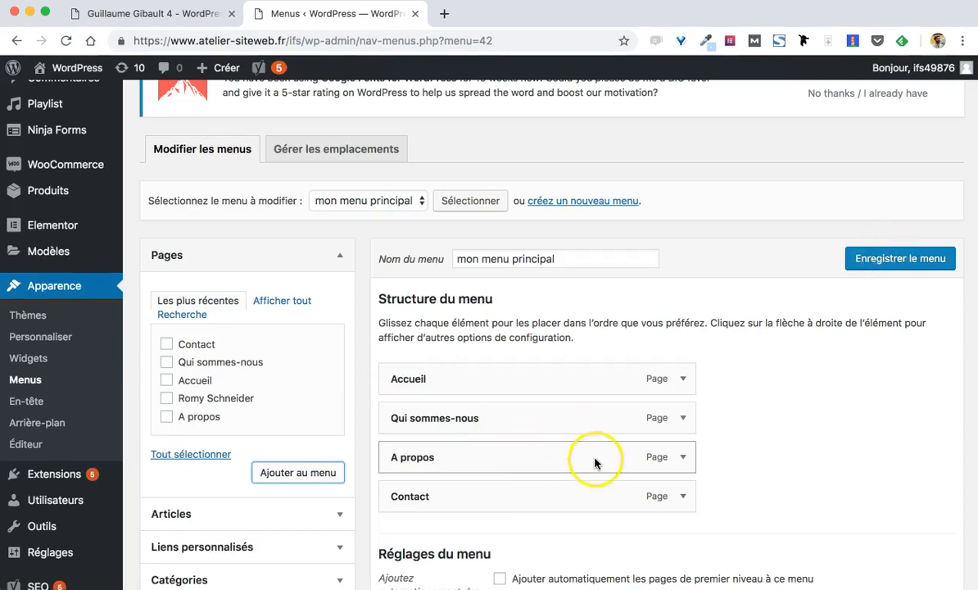
{"action": "scroll", "coordinate": [680, 426], "scroll_direction": "down", "scroll_amount": 4}
{"action": "left_click_drag", "start_coordinate": [509, 292], "coordinate": [668, 321]}
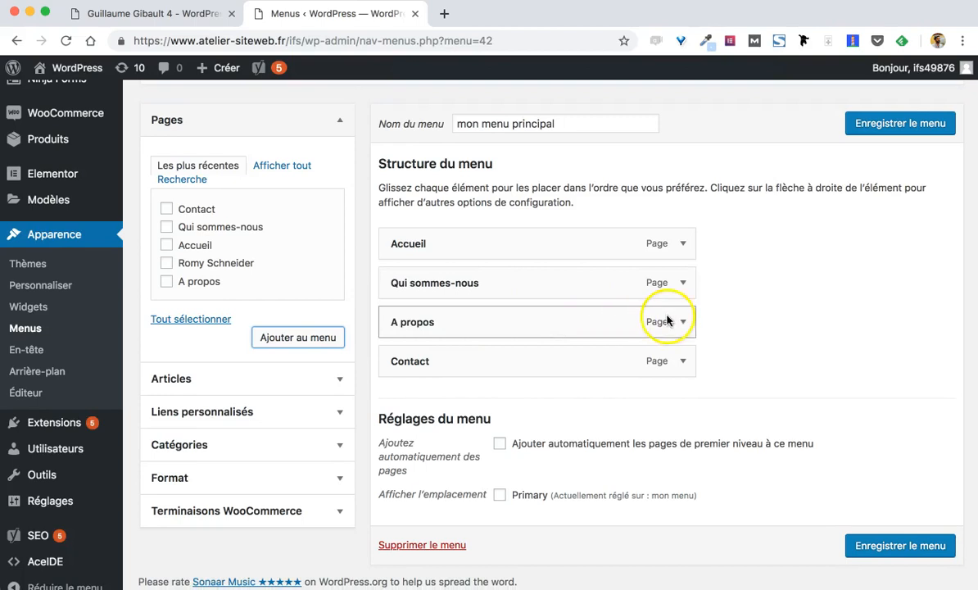
{"action": "left_click", "coordinate": [689, 321]}
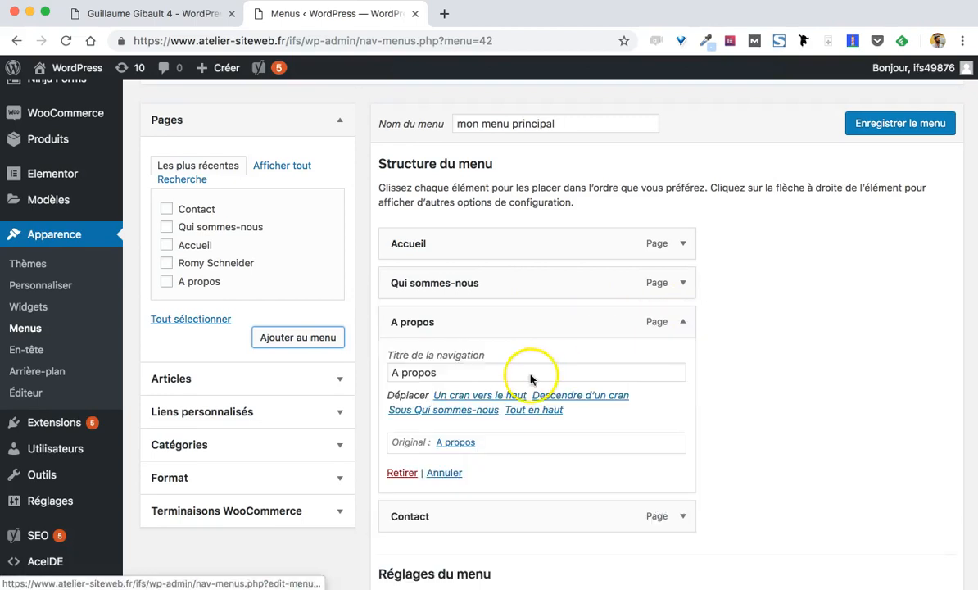
{"action": "left_click", "coordinate": [400, 472]}
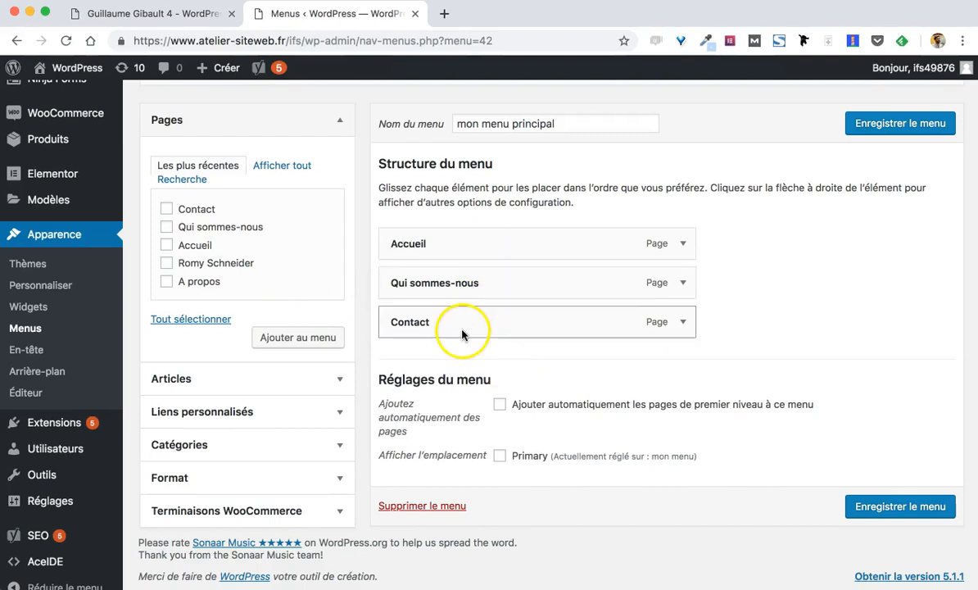
Assign the menu "mon menu principal" to the Primary display location and save it
{"action": "left_click", "coordinate": [499, 457]}
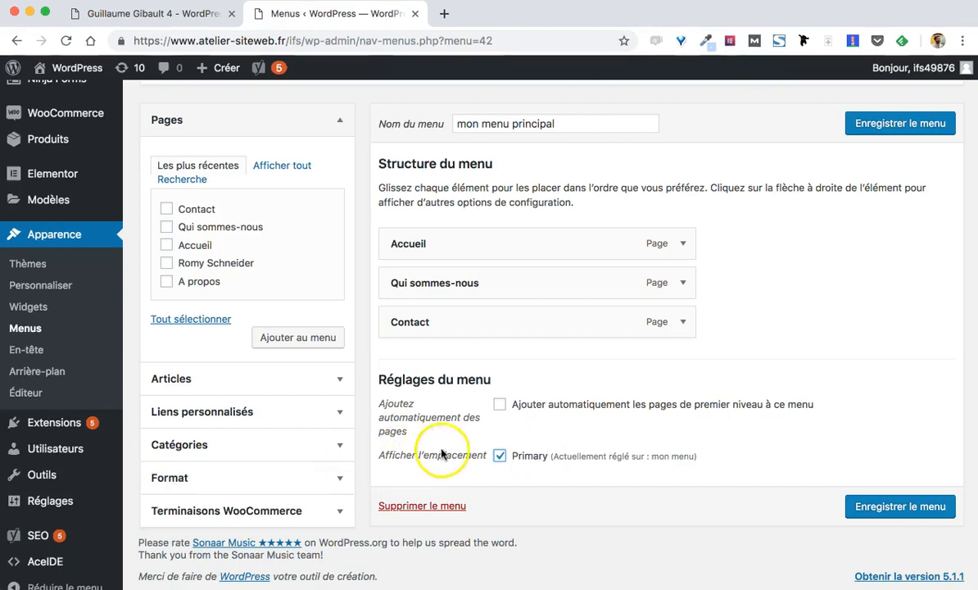
{"action": "left_click", "coordinate": [883, 512]}
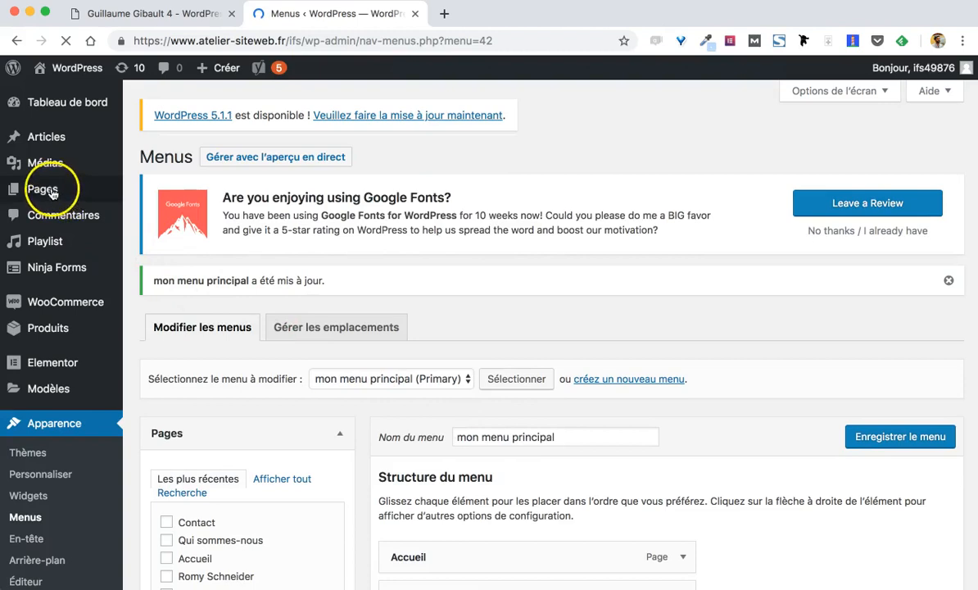
Search the site's pages for "services" and set the Services page's status to Publié through quick edit
{"action": "left_click", "coordinate": [51, 190]}
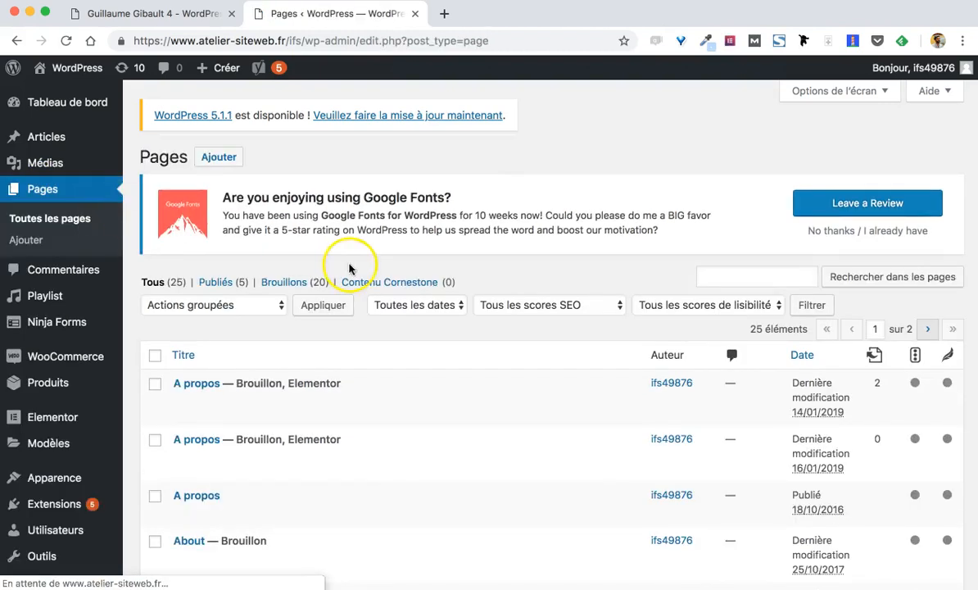
{"action": "left_click", "coordinate": [711, 277]}
{"action": "type", "text": "services"}
{"action": "key", "text": "Return"}
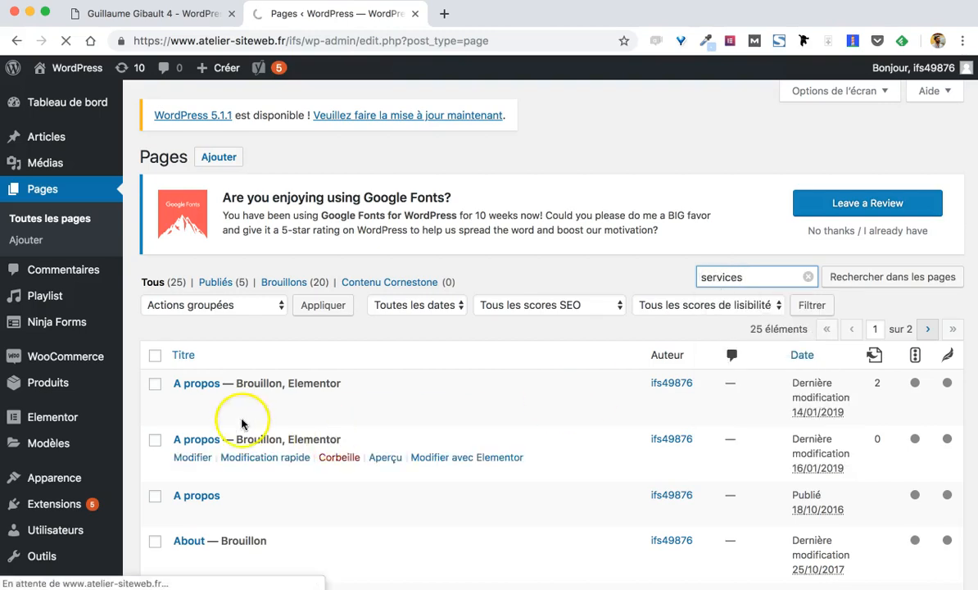
{"action": "scroll", "coordinate": [211, 393], "scroll_direction": "down", "scroll_amount": 1}
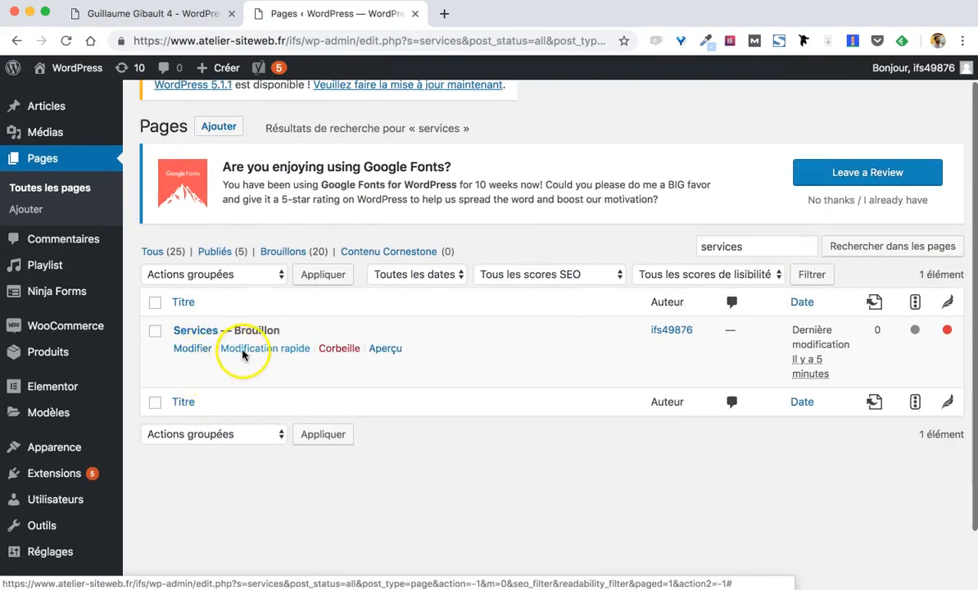
{"action": "left_click", "coordinate": [242, 353]}
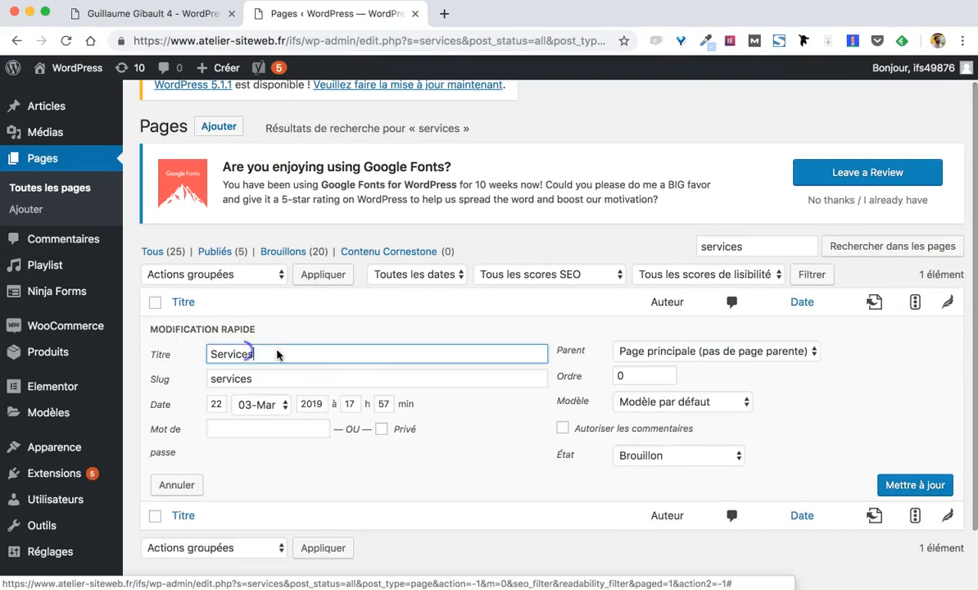
{"action": "left_click", "coordinate": [660, 452]}
{"action": "left_click", "coordinate": [684, 429]}
{"action": "left_click", "coordinate": [929, 487]}
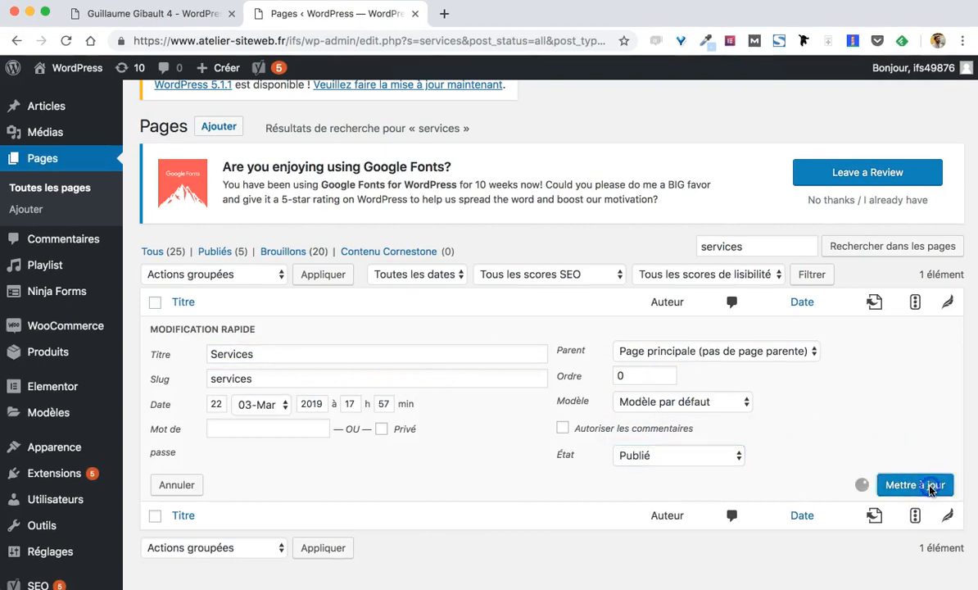
Add the Services page to the menu between Qui sommes-nous and Contact, and save the menu
{"action": "mouse_move", "coordinate": [81, 454]}
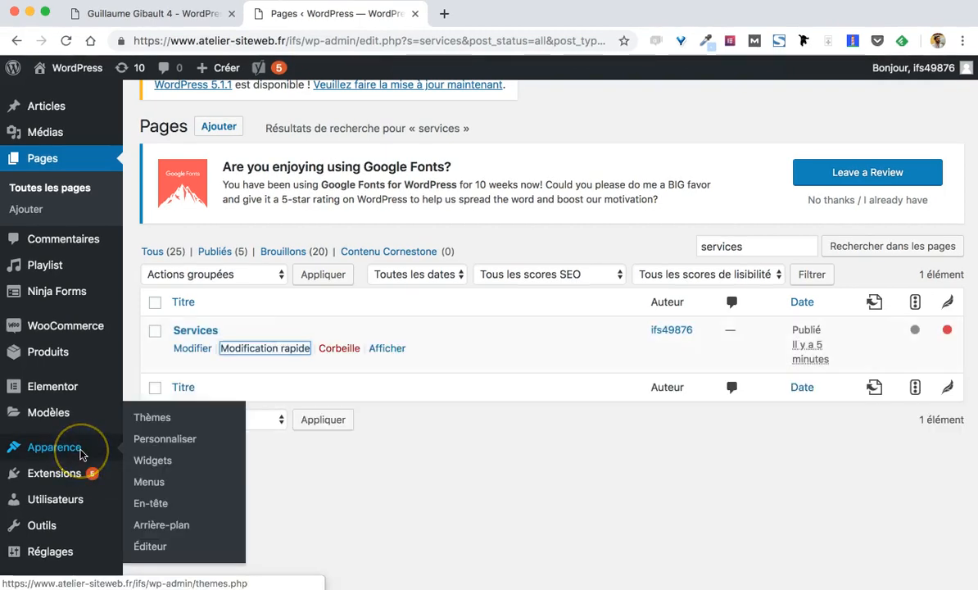
{"action": "left_click", "coordinate": [149, 483]}
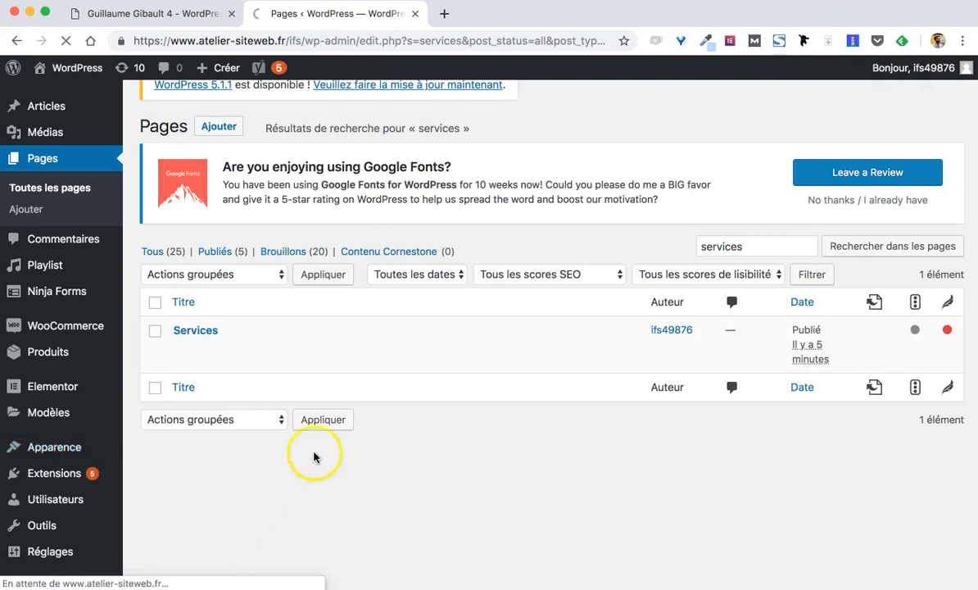
{"action": "scroll", "coordinate": [273, 498], "scroll_direction": "down", "scroll_amount": 5}
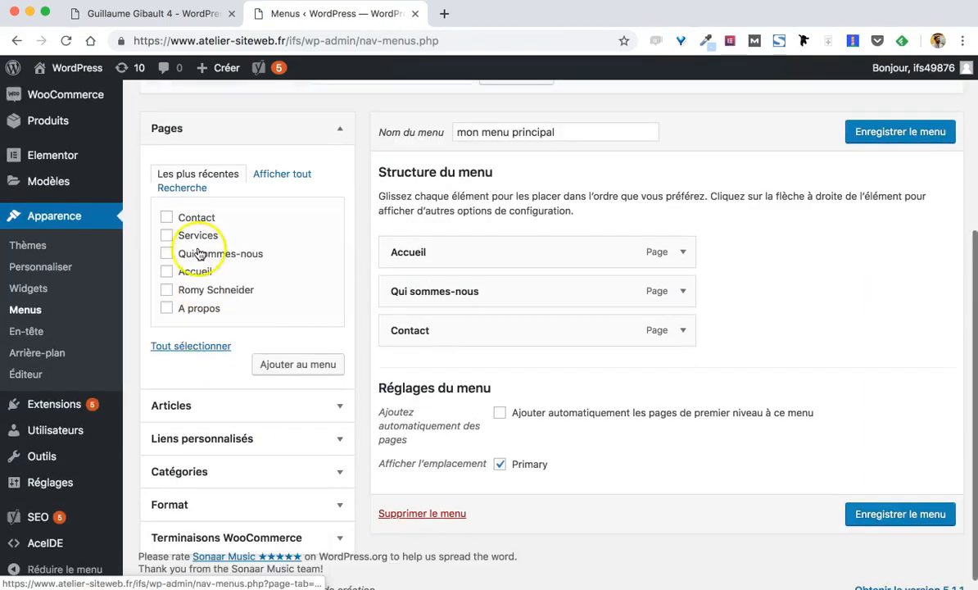
{"action": "left_click", "coordinate": [167, 235]}
{"action": "left_click", "coordinate": [267, 363]}
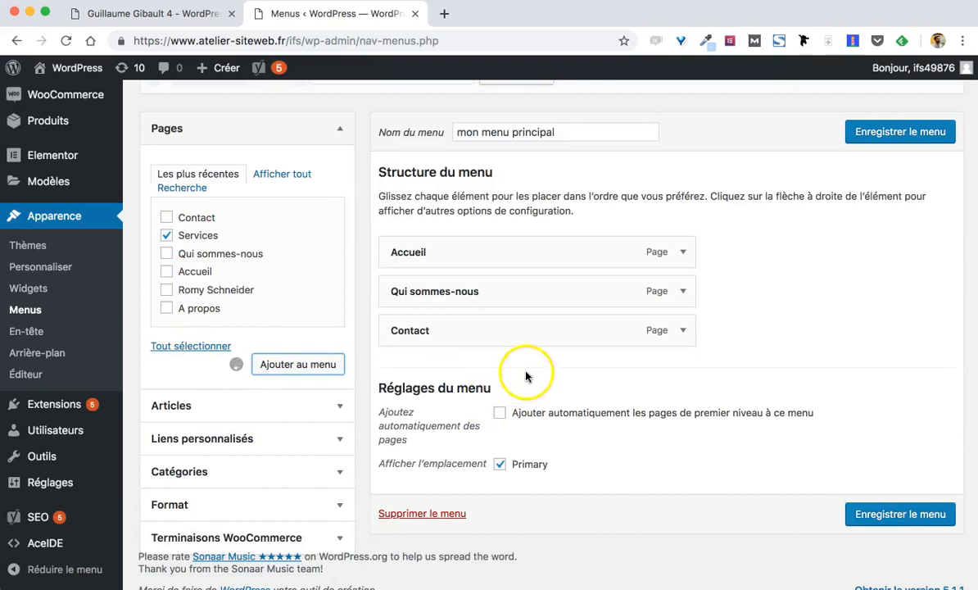
{"action": "left_click_drag", "start_coordinate": [489, 375], "coordinate": [603, 336]}
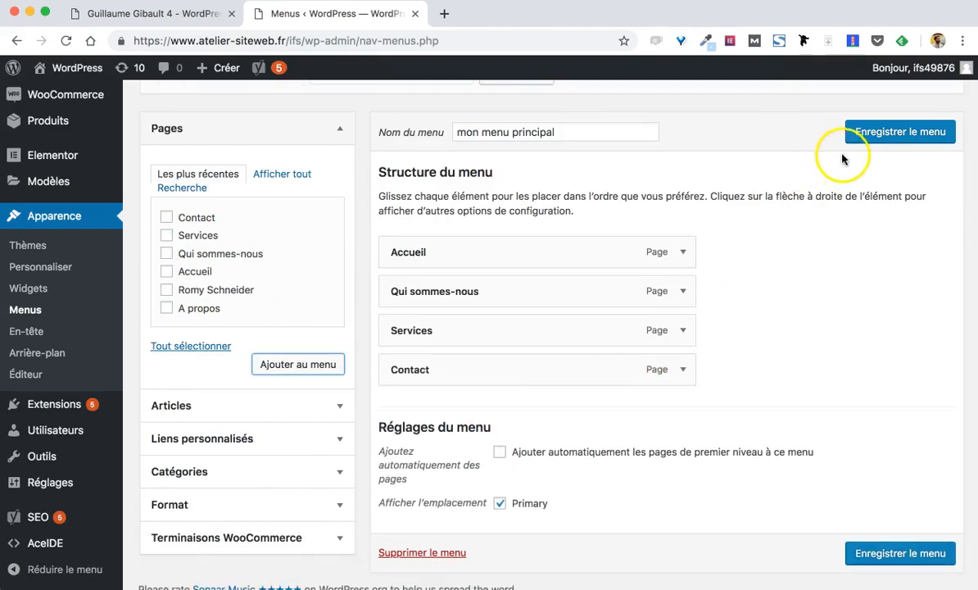
{"action": "left_click", "coordinate": [861, 143]}
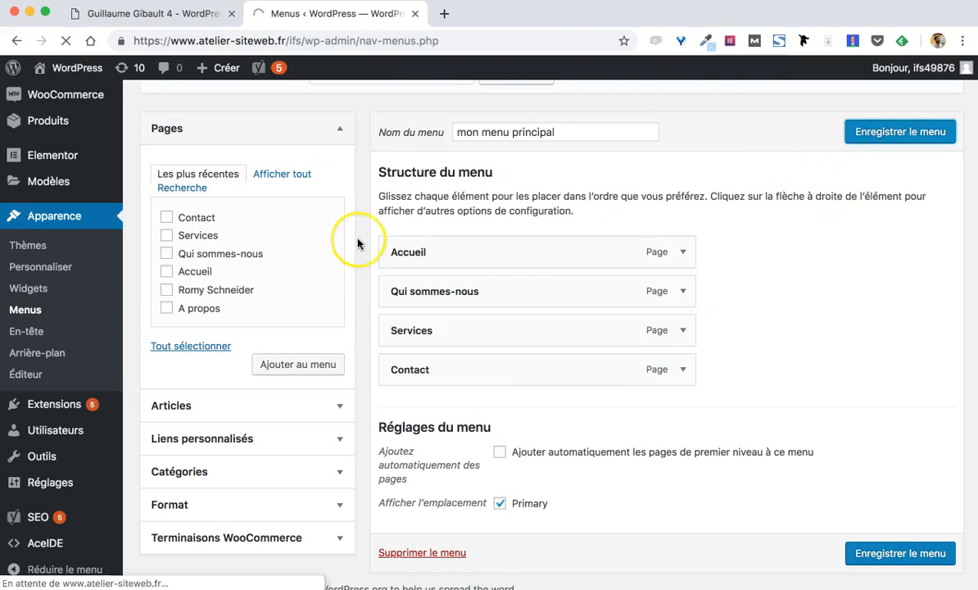
Activate the Hestia theme from the installed themes
{"action": "scroll", "coordinate": [360, 410], "scroll_direction": "down", "scroll_amount": 5}
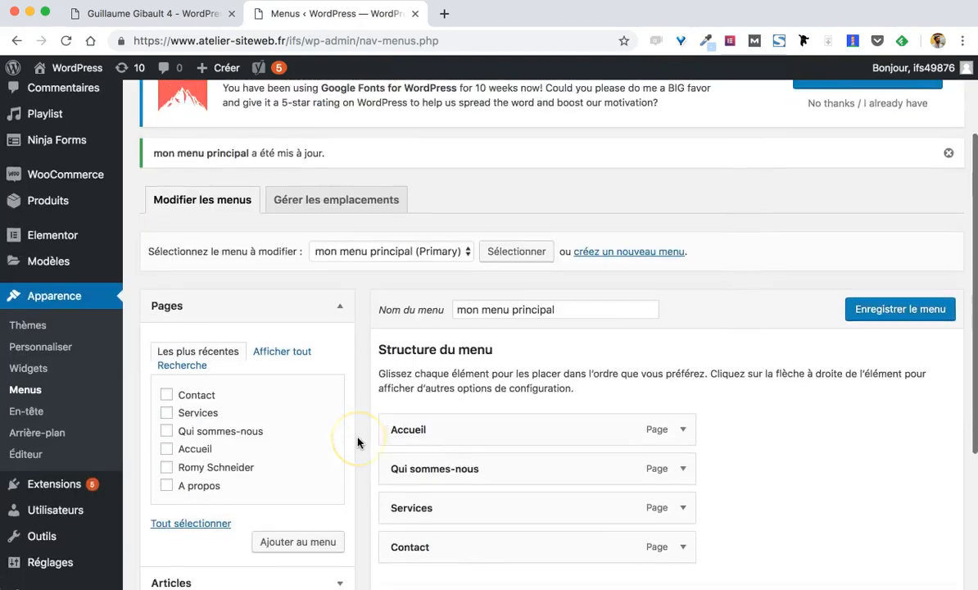
{"action": "scroll", "coordinate": [476, 371], "scroll_direction": "down", "scroll_amount": 3}
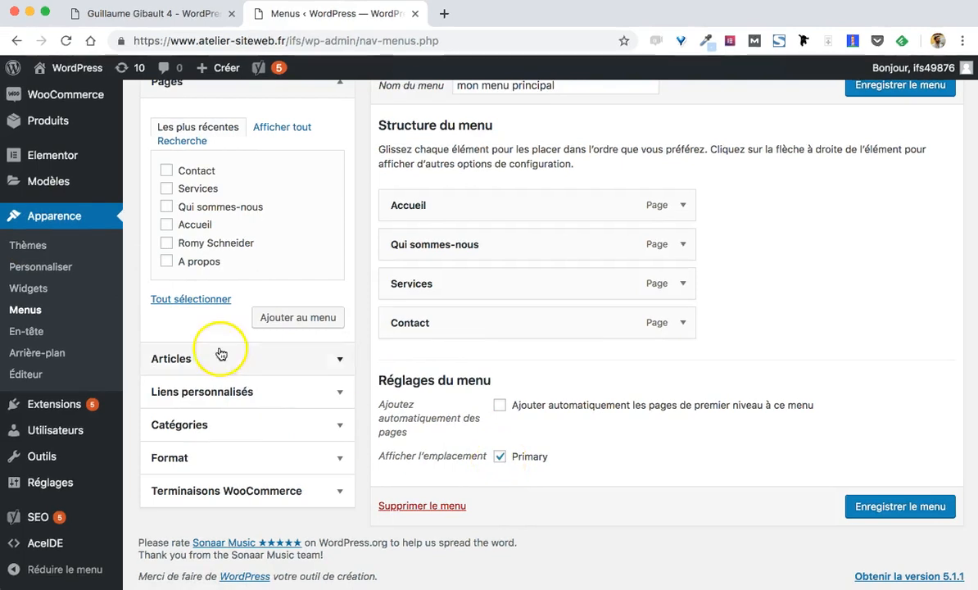
{"action": "left_click", "coordinate": [50, 245]}
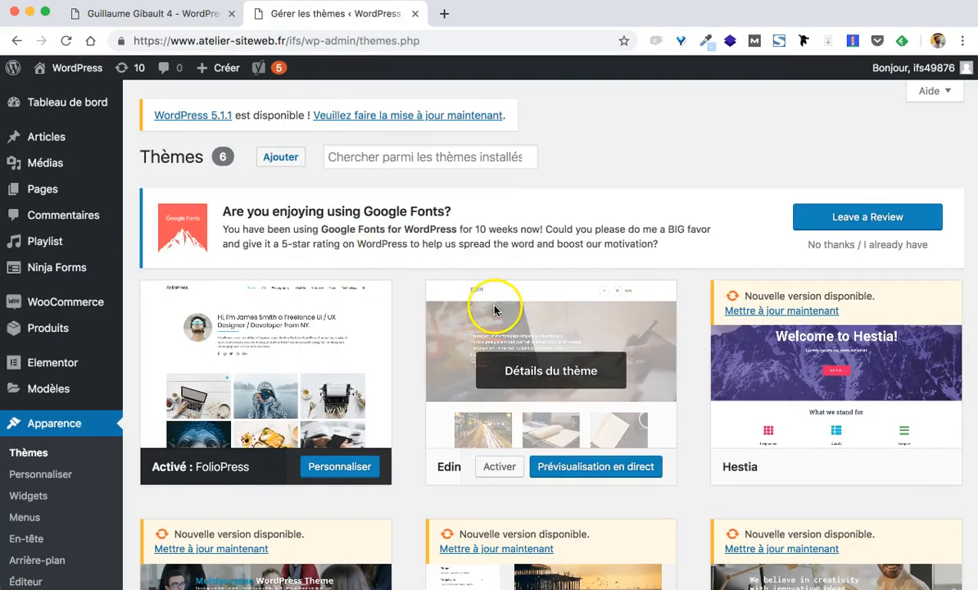
{"action": "scroll", "coordinate": [494, 310], "scroll_direction": "down", "scroll_amount": 2}
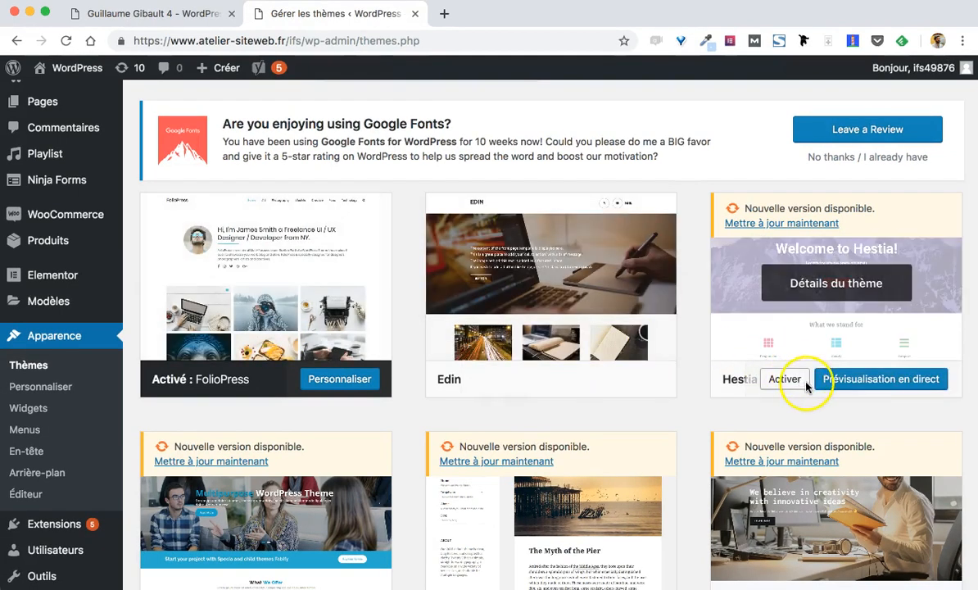
{"action": "left_click", "coordinate": [786, 382]}
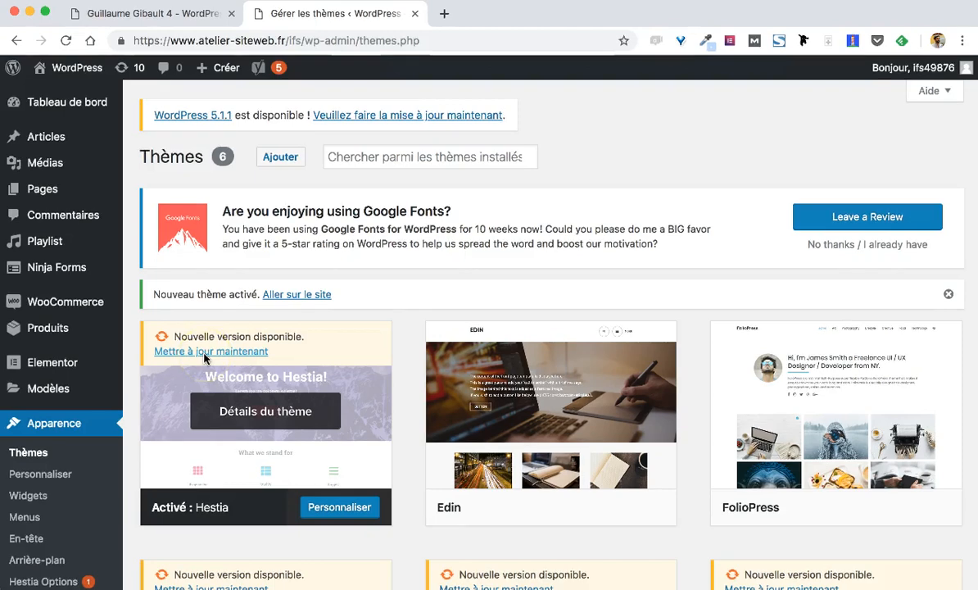
Return to the menu management and save "mon menu principal" with the Menu principal location enabled
{"action": "scroll", "coordinate": [205, 358], "scroll_direction": "down", "scroll_amount": 2}
{"action": "left_click", "coordinate": [43, 436]}
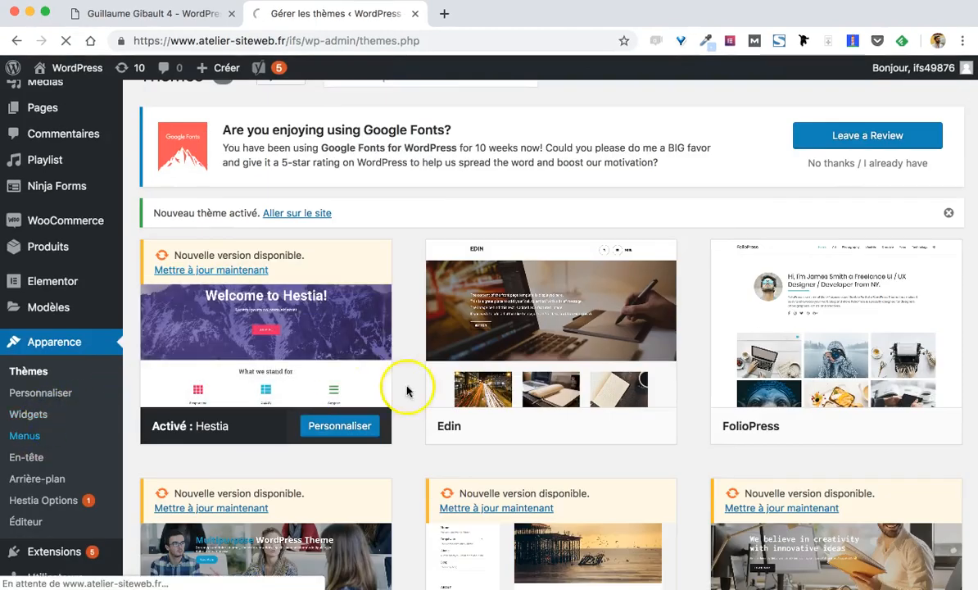
{"action": "scroll", "coordinate": [467, 400], "scroll_direction": "down", "scroll_amount": 5}
{"action": "scroll", "coordinate": [467, 400], "scroll_direction": "down", "scroll_amount": 3}
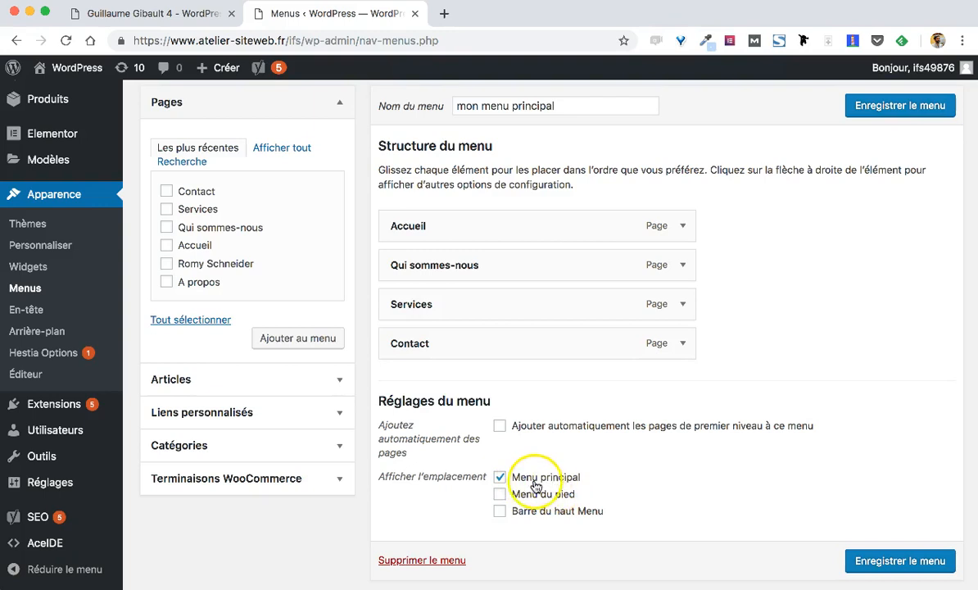
{"action": "left_click", "coordinate": [870, 562]}
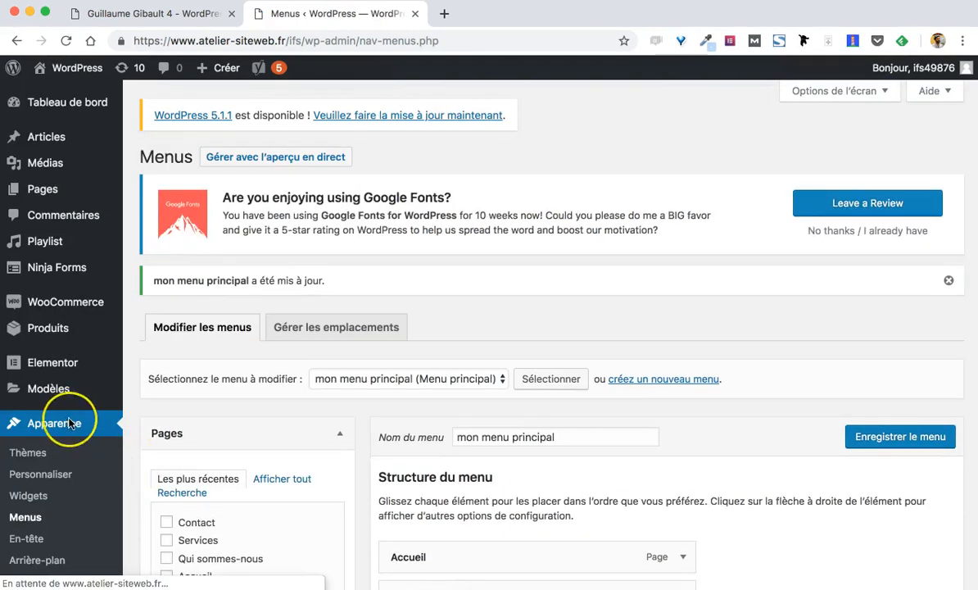
Check the new menu on the public site's home page and return to the menu management
{"action": "scroll", "coordinate": [70, 422], "scroll_direction": "down", "scroll_amount": 3}
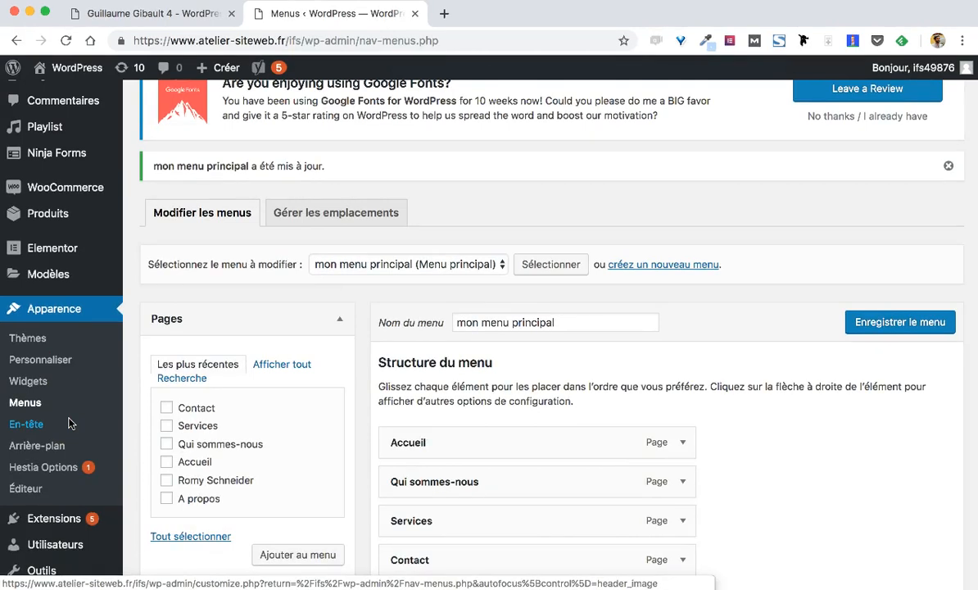
{"action": "key", "text": "ctrl+shift+Tab"}
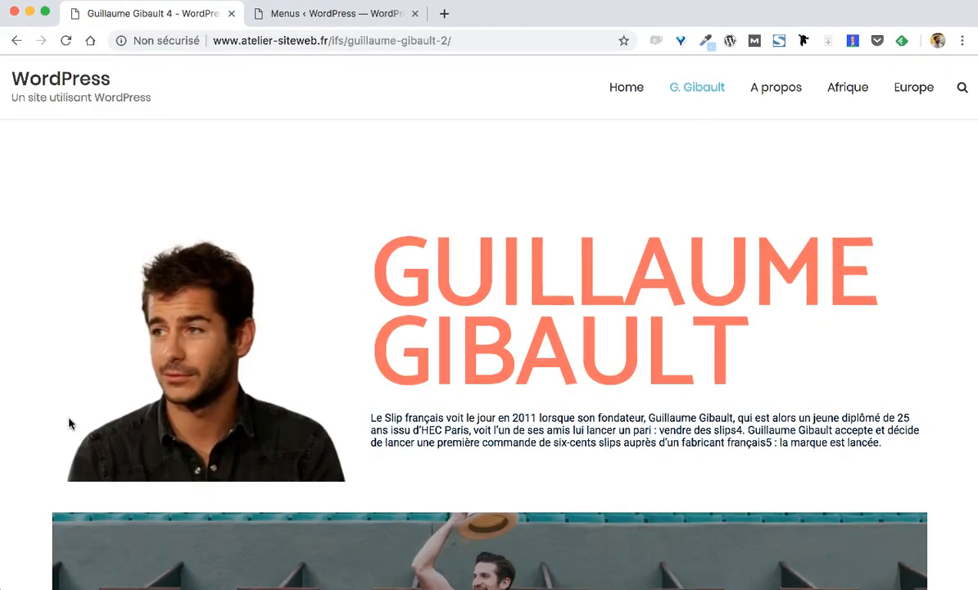
{"action": "left_click", "coordinate": [63, 77]}
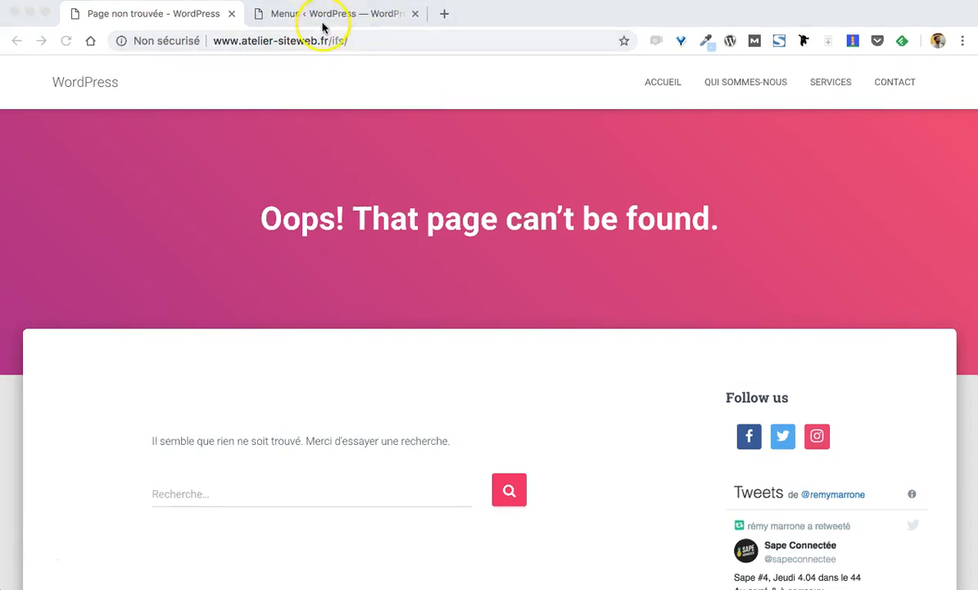
{"action": "left_click", "coordinate": [322, 23]}
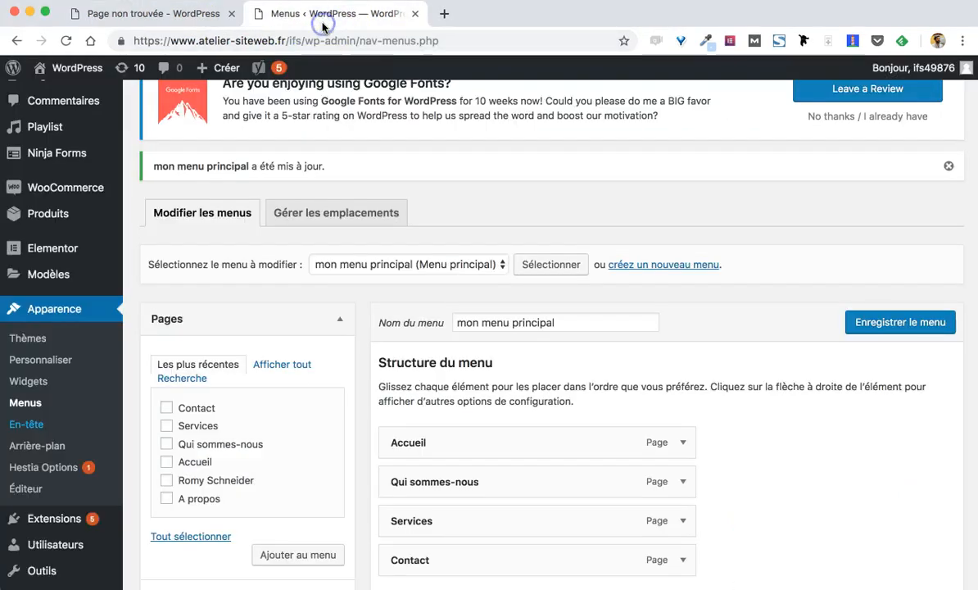
Try to open the Réglages de la page d'accueil section in the theme customizer
{"action": "left_click", "coordinate": [45, 364]}
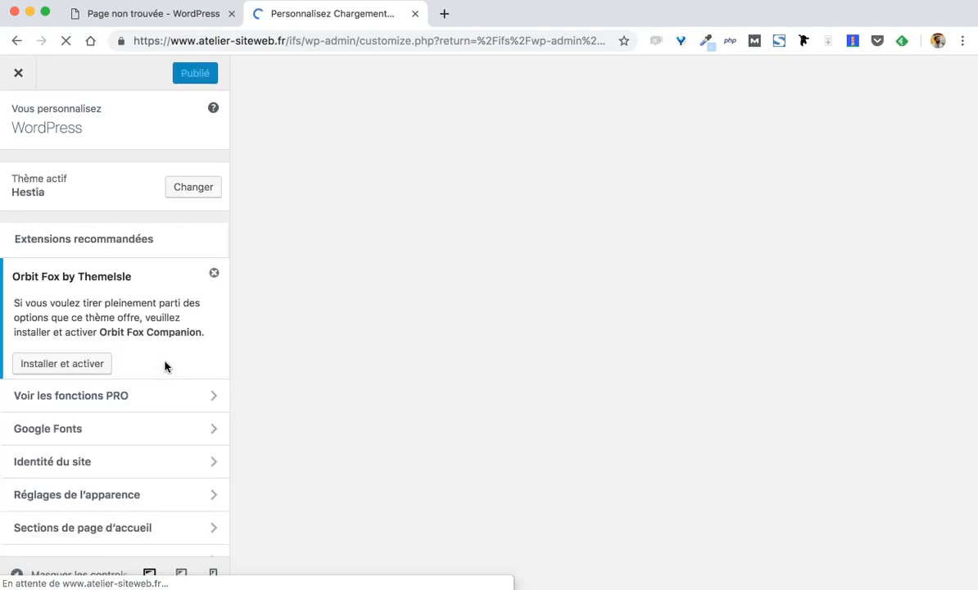
{"action": "scroll", "coordinate": [165, 367], "scroll_direction": "down", "scroll_amount": 2}
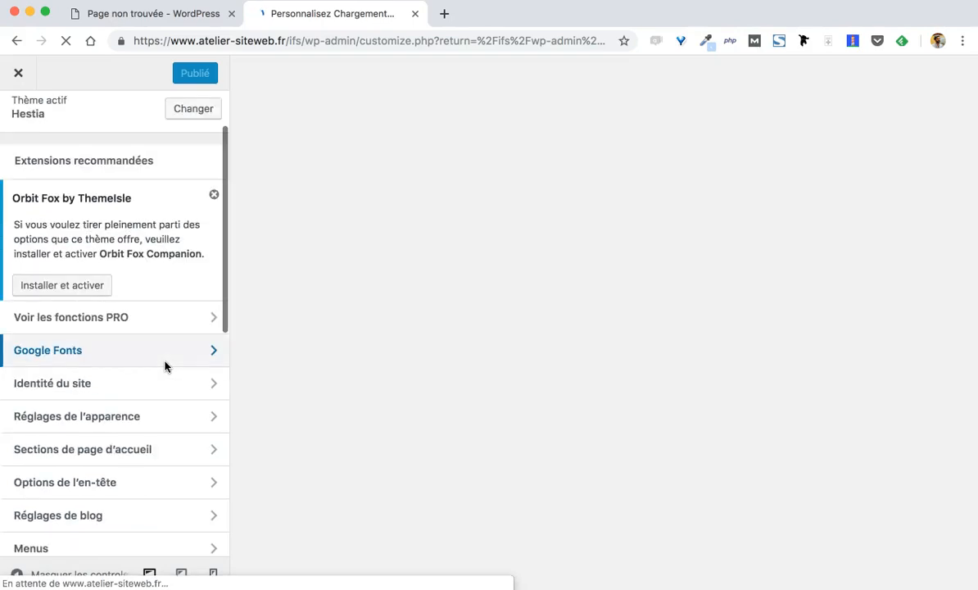
{"action": "scroll", "coordinate": [165, 367], "scroll_direction": "down", "scroll_amount": 2}
{"action": "scroll", "coordinate": [165, 366], "scroll_direction": "down", "scroll_amount": 3}
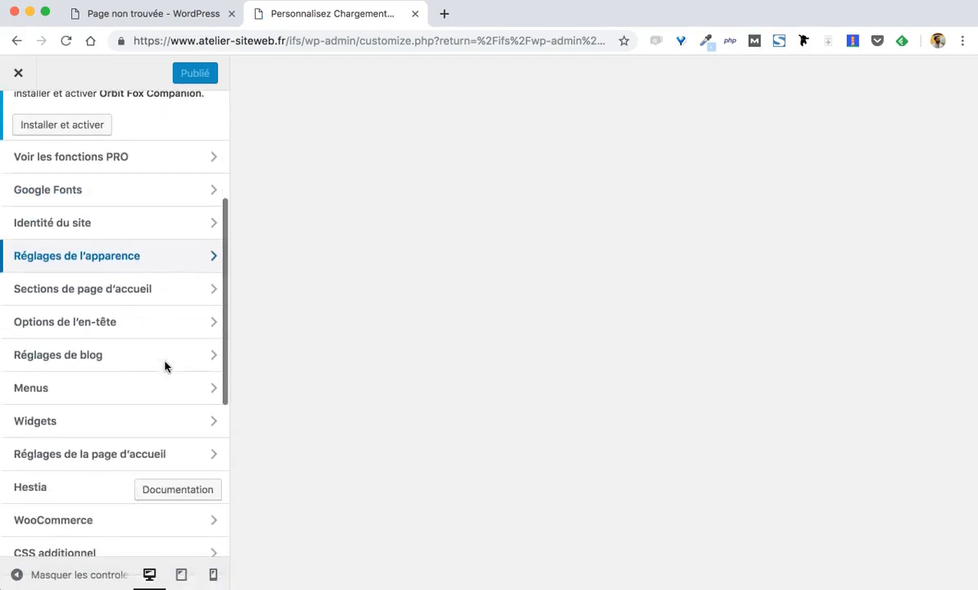
{"action": "left_click", "coordinate": [145, 453]}
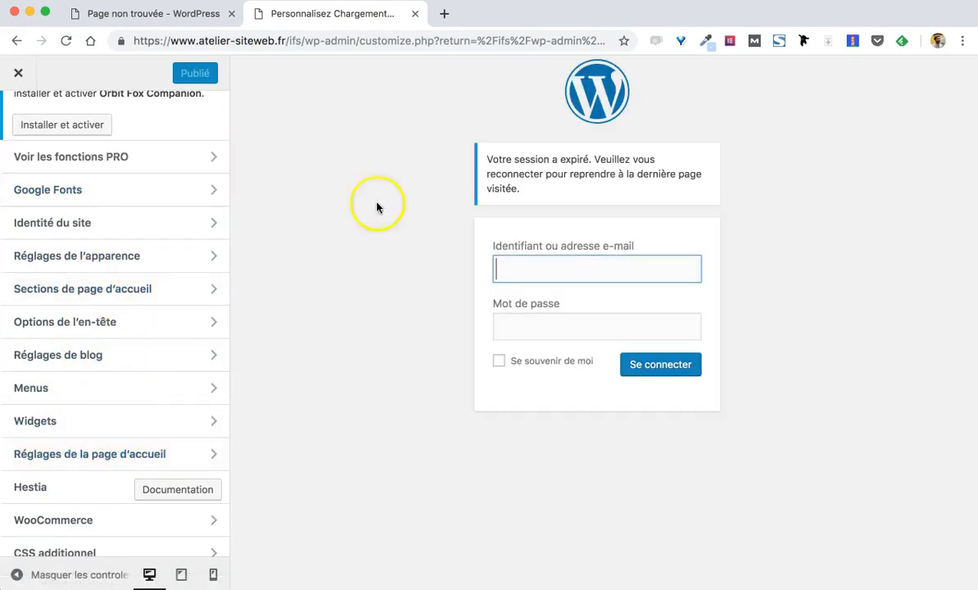
Reload the customizer and go to the site's admin address ending in /ifs/wp-admin/
{"action": "left_click", "coordinate": [66, 41]}
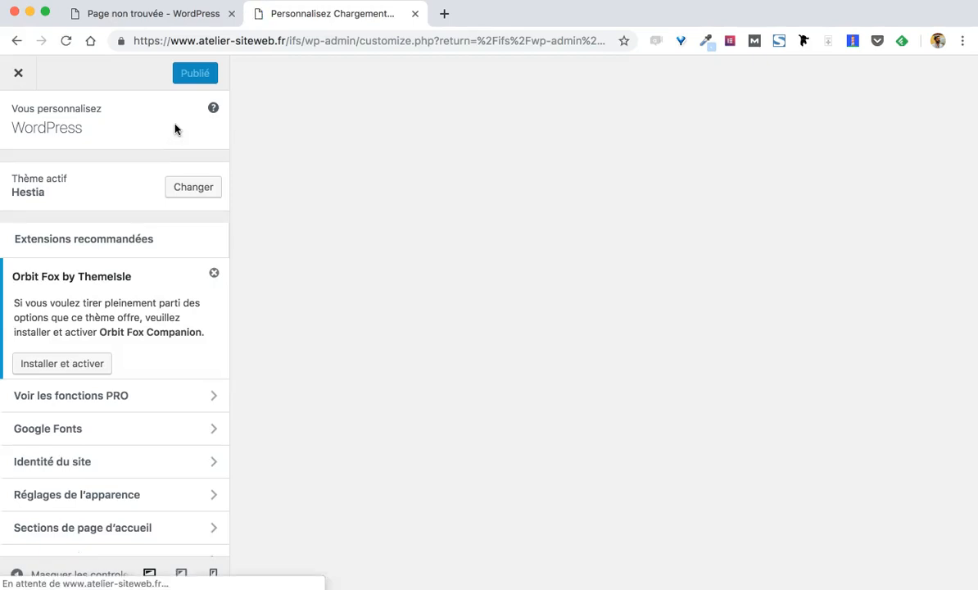
{"action": "left_click", "coordinate": [306, 61]}
{"action": "left_click", "coordinate": [314, 42]}
{"action": "left_click", "coordinate": [360, 40]}
{"action": "key", "text": "shift+End"}
{"action": "key", "text": "BackSpace"}
{"action": "key", "text": "Return"}
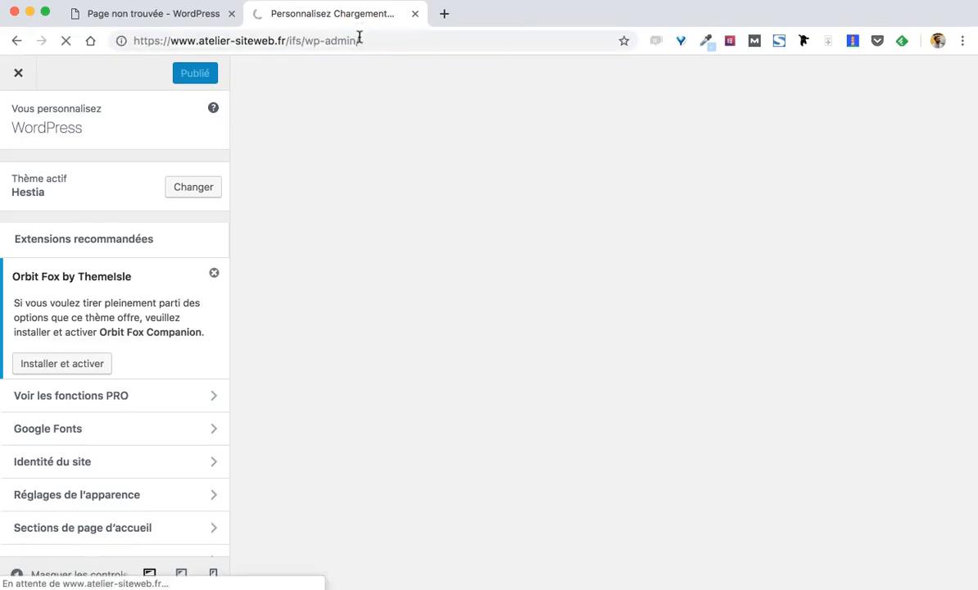
Open the theme customizer from the dashboard's Apparence options and dismiss the Orbit Fox recommendation
{"action": "left_click", "coordinate": [375, 74]}
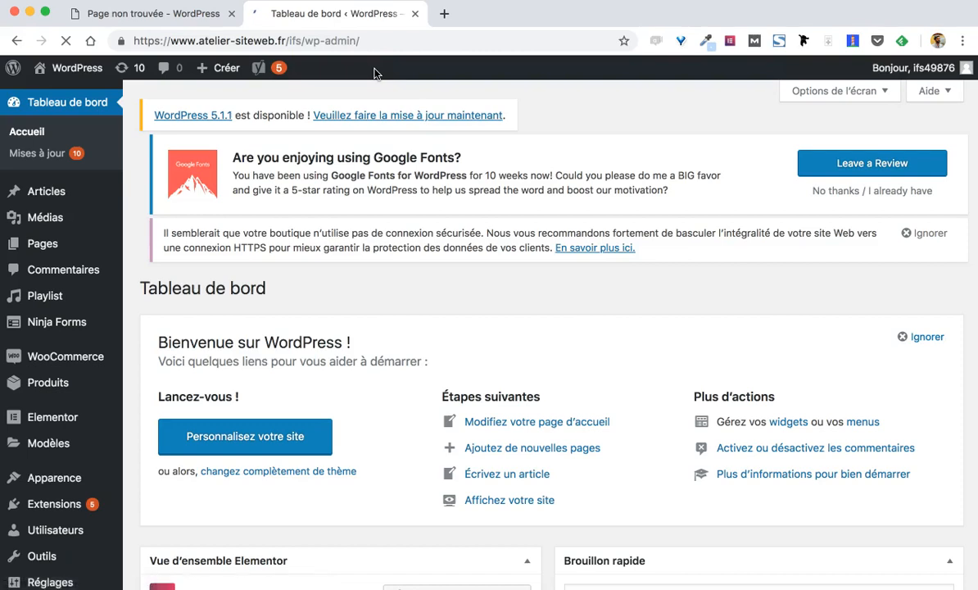
{"action": "scroll", "coordinate": [78, 422], "scroll_direction": "down", "scroll_amount": 1}
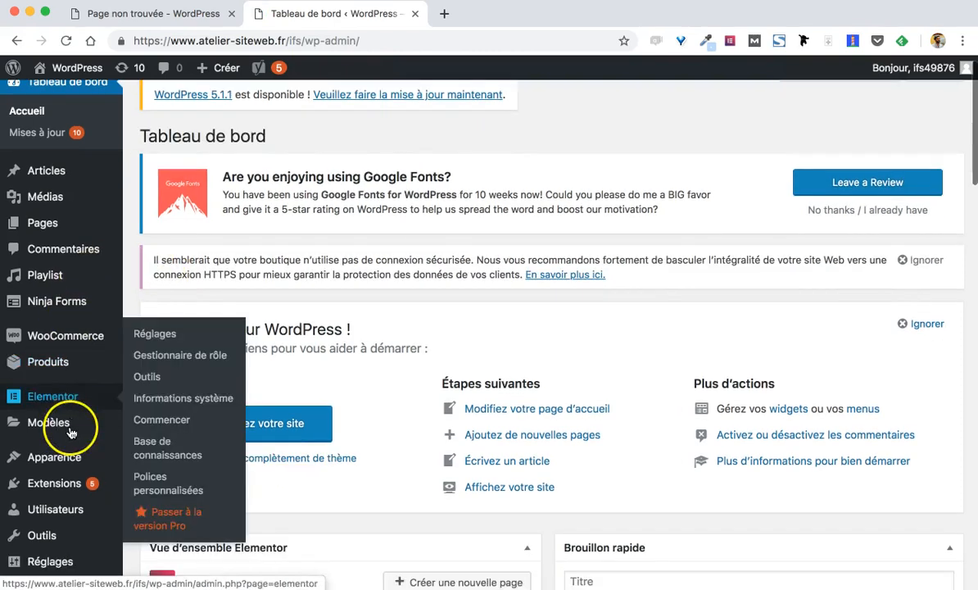
{"action": "mouse_move", "coordinate": [61, 455]}
{"action": "left_click", "coordinate": [152, 422]}
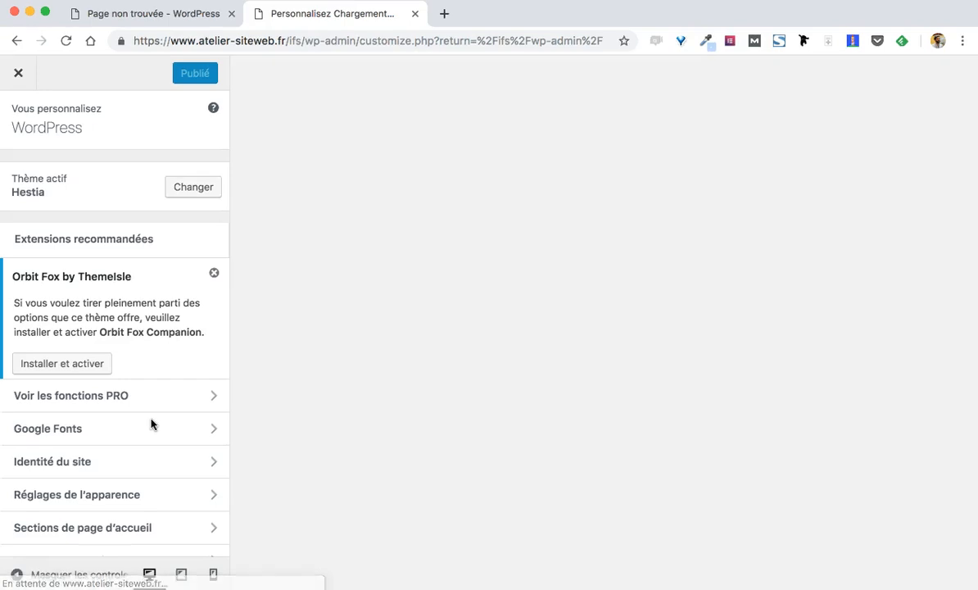
{"action": "left_click", "coordinate": [214, 272]}
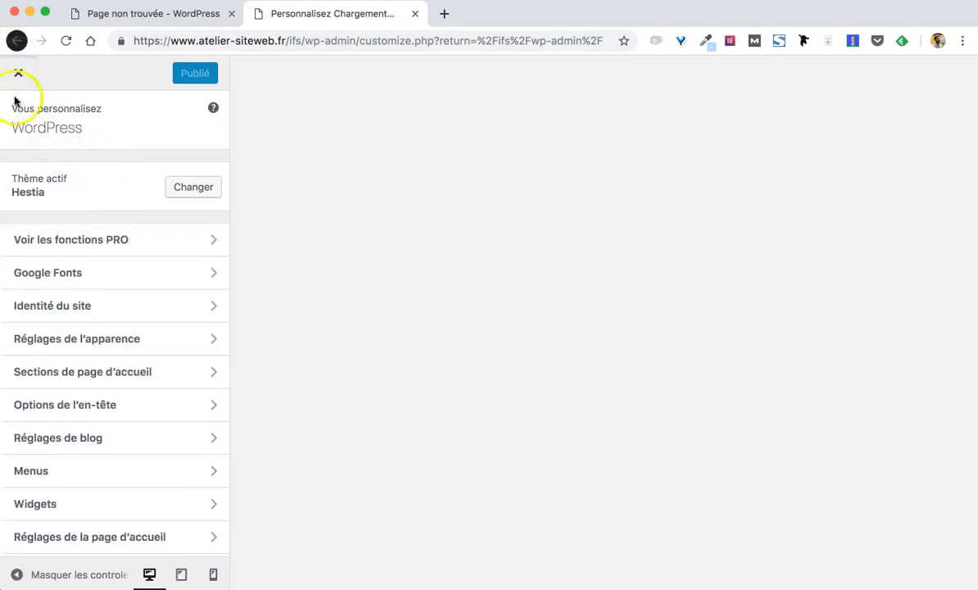
Open the Réglages de la page d'accueil section of the theme customizer
{"action": "scroll", "coordinate": [28, 564], "scroll_direction": "down", "scroll_amount": 2}
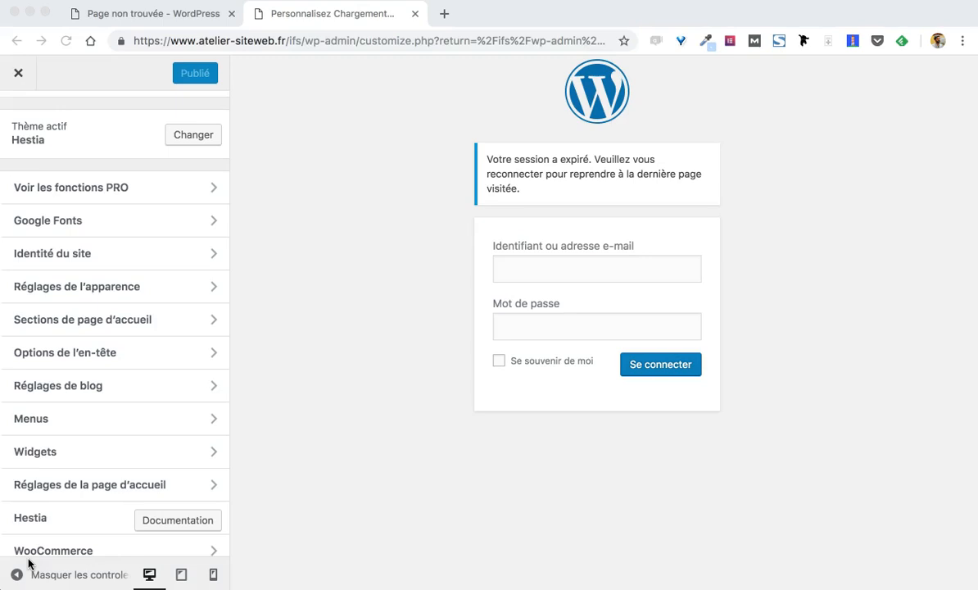
{"action": "scroll", "coordinate": [65, 476], "scroll_direction": "down", "scroll_amount": 2}
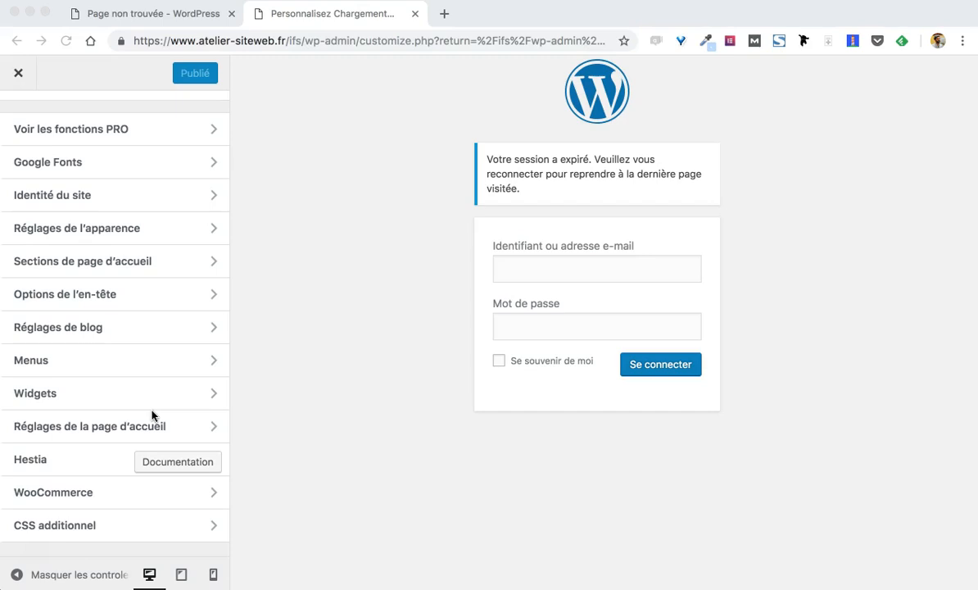
{"action": "left_click", "coordinate": [132, 423]}
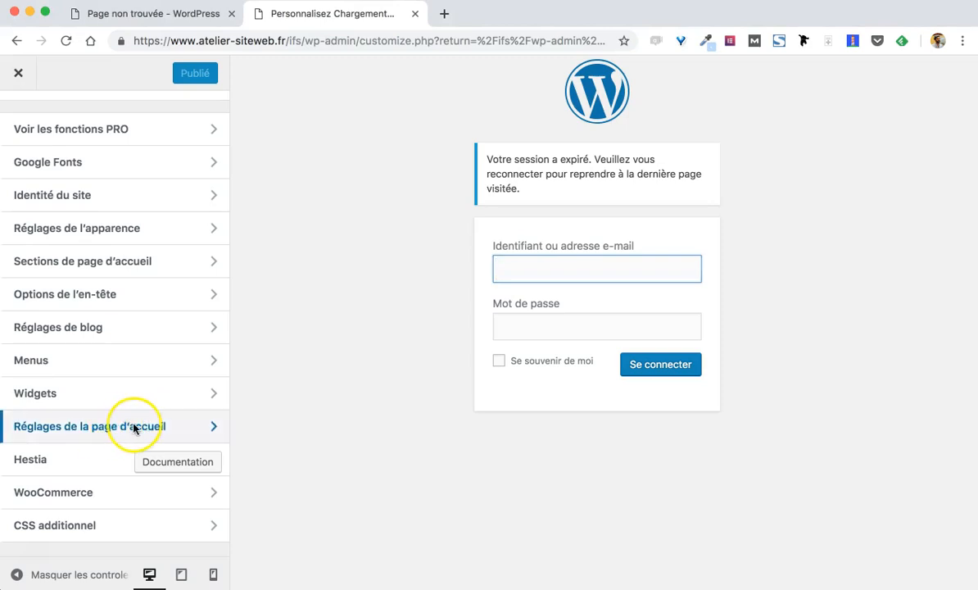
{"action": "left_click", "coordinate": [133, 427]}
{"action": "left_click", "coordinate": [132, 420]}
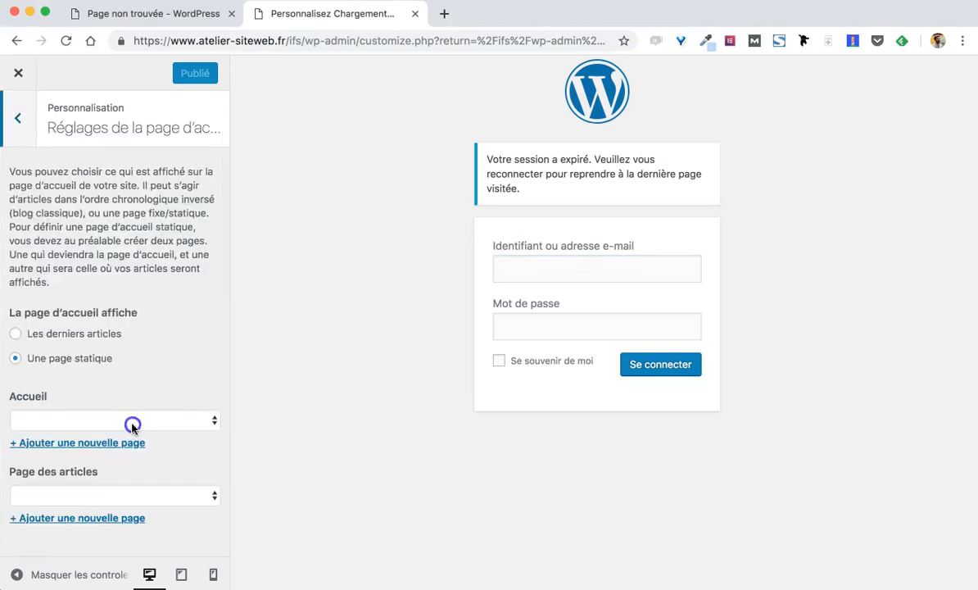
Set the static home page to Accueil, publish the change and reload the customizer
{"action": "left_click", "coordinate": [127, 382]}
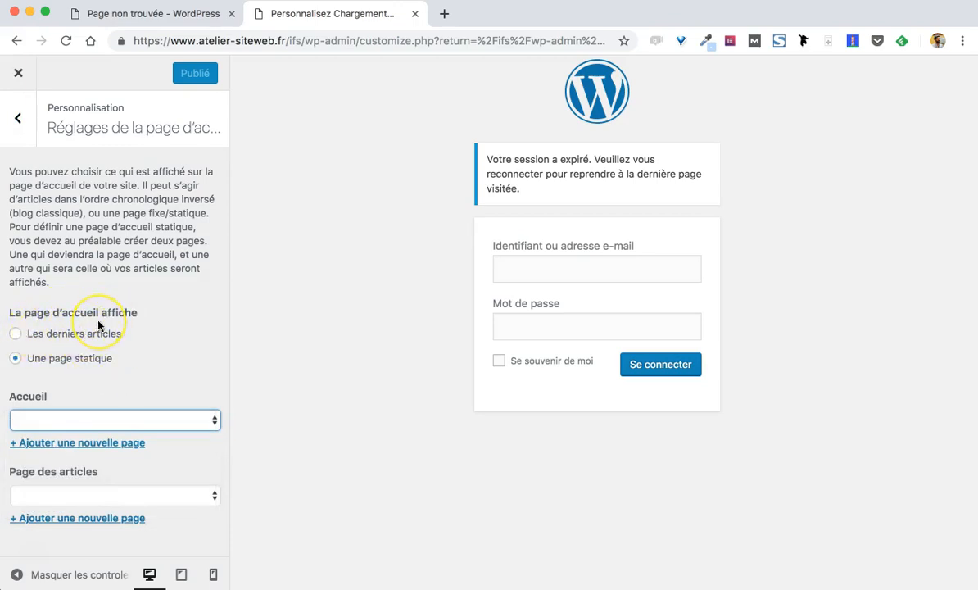
{"action": "left_click", "coordinate": [39, 359]}
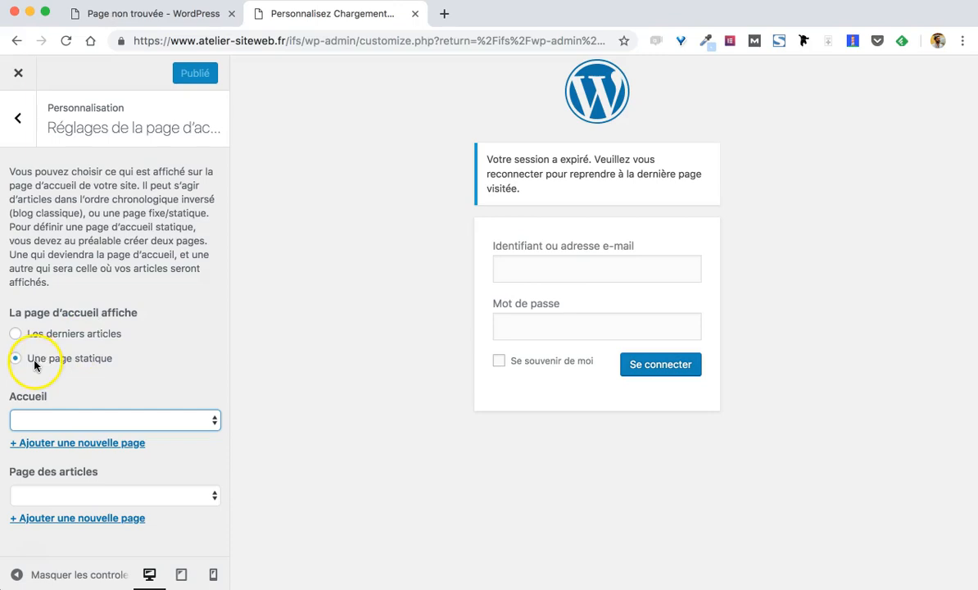
{"action": "left_click", "coordinate": [80, 416]}
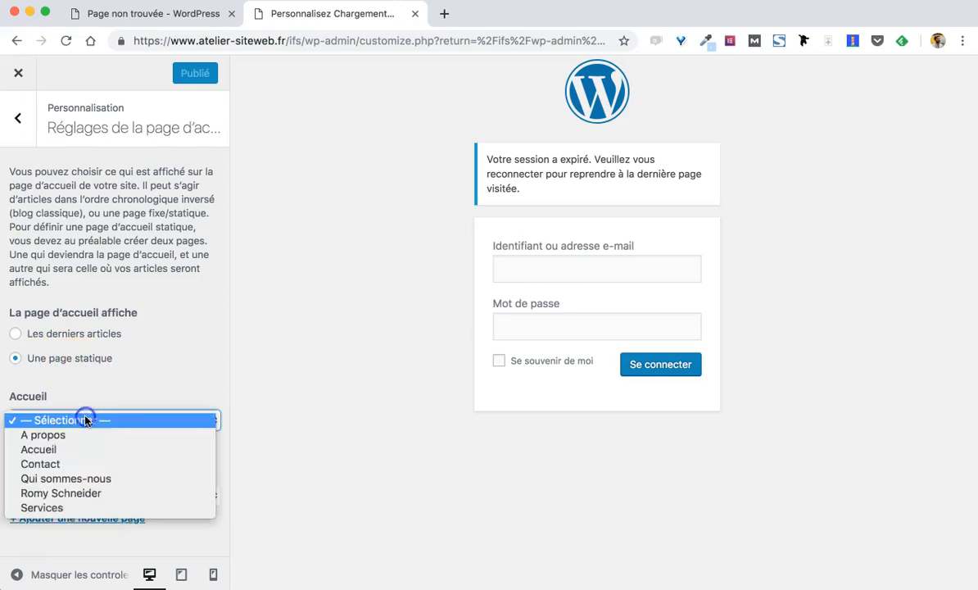
{"action": "left_click", "coordinate": [86, 447]}
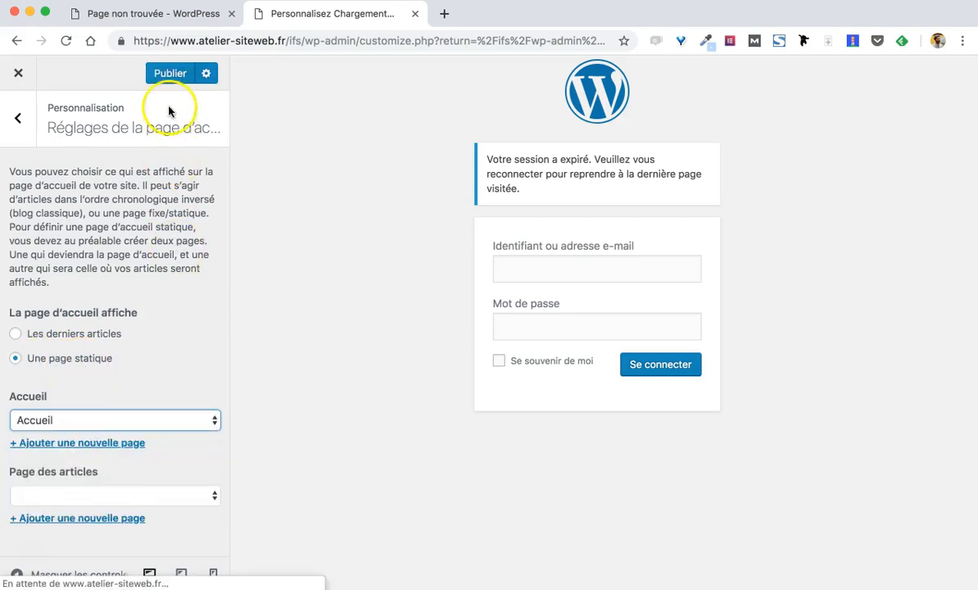
{"action": "left_click", "coordinate": [169, 76]}
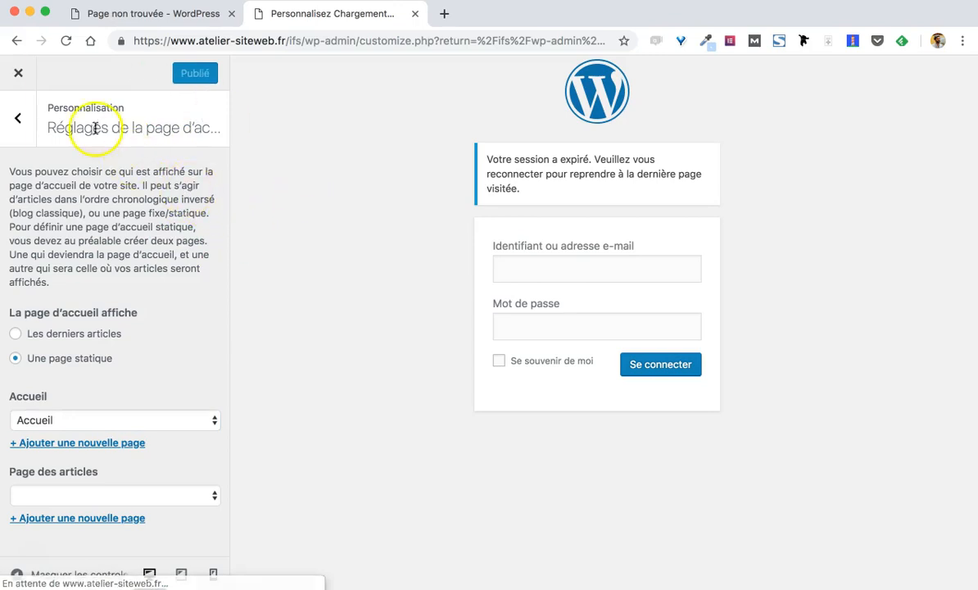
{"action": "left_click", "coordinate": [66, 41]}
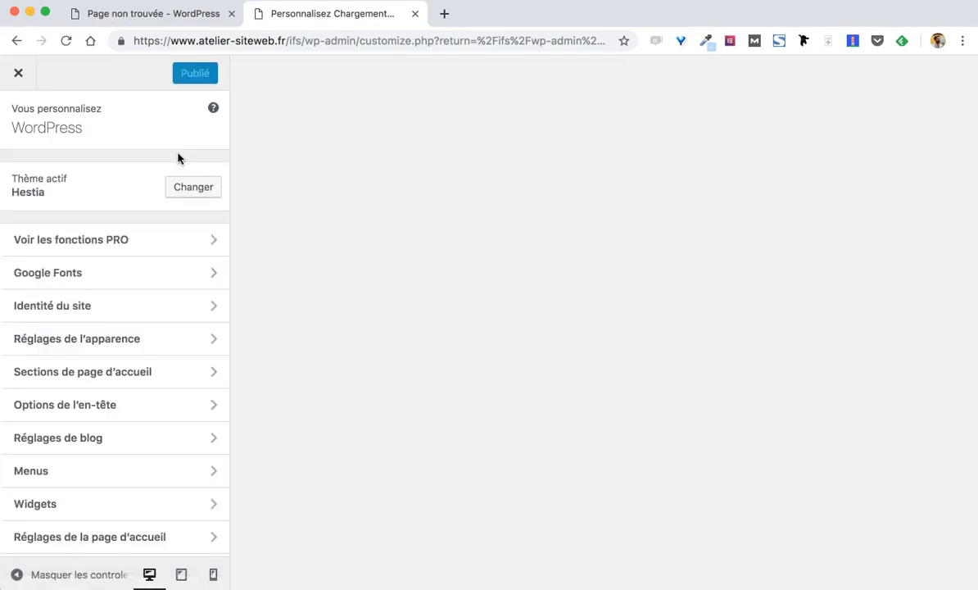
{"action": "left_click", "coordinate": [58, 105]}
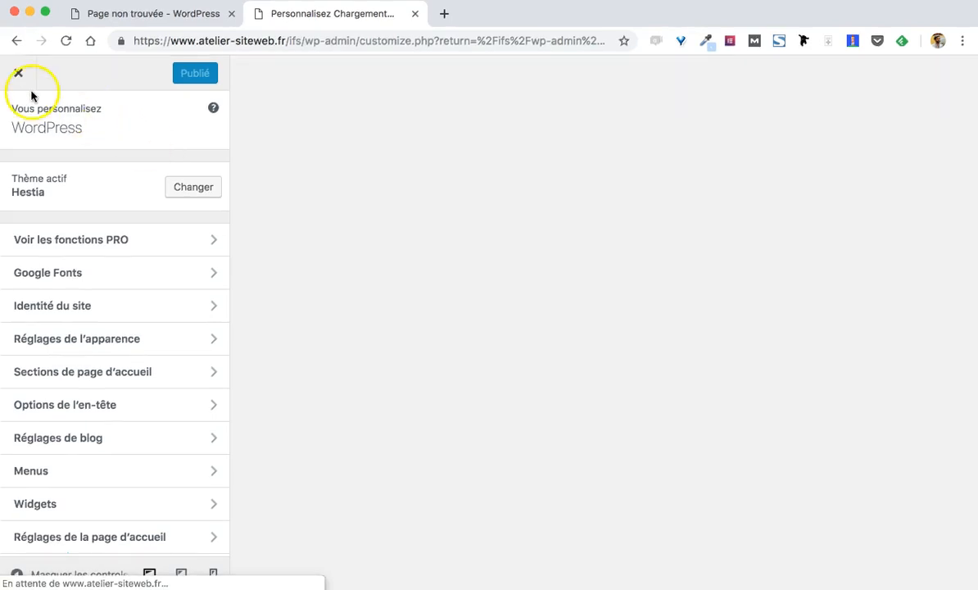
Reload the public site and examine the home page's banner, Produits and Blog sections
{"action": "left_click", "coordinate": [97, 15]}
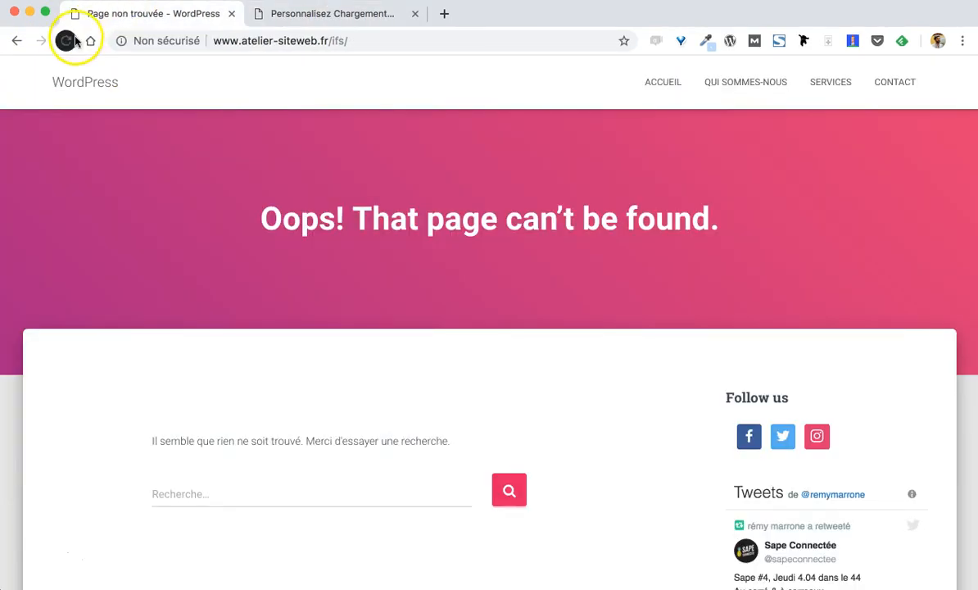
{"action": "left_click", "coordinate": [67, 40]}
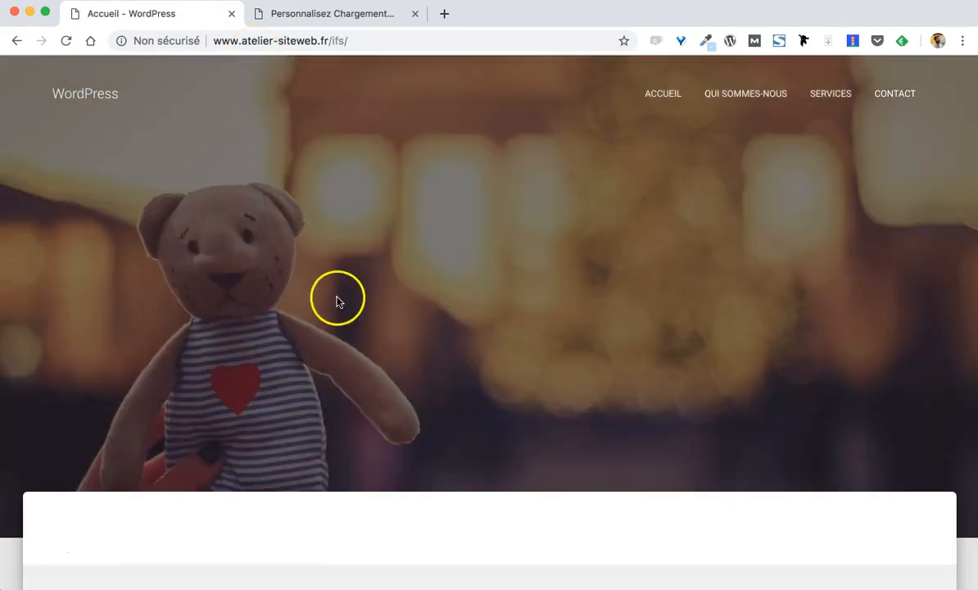
{"action": "scroll", "coordinate": [367, 281], "scroll_direction": "down", "scroll_amount": 2}
{"action": "scroll", "coordinate": [366, 280], "scroll_direction": "down", "scroll_amount": 6}
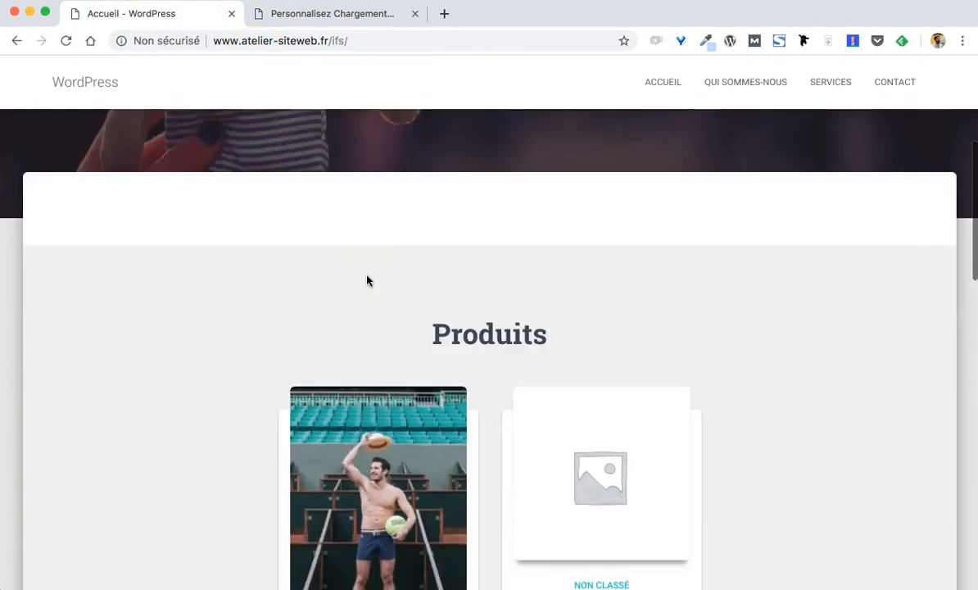
{"action": "scroll", "coordinate": [366, 280], "scroll_direction": "down", "scroll_amount": 1}
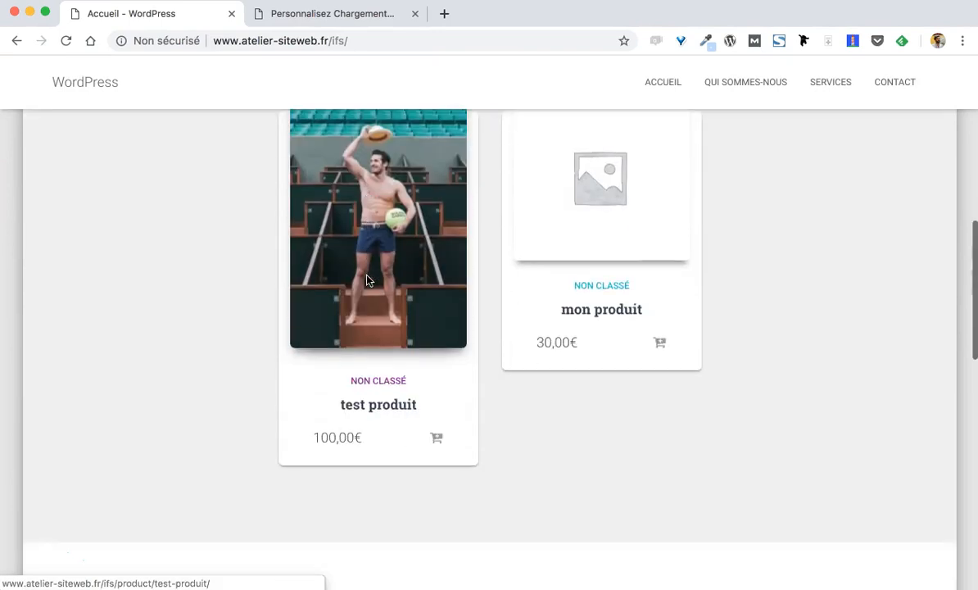
{"action": "scroll", "coordinate": [367, 281], "scroll_direction": "up", "scroll_amount": 5}
{"action": "left_click", "coordinate": [332, 78]}
{"action": "scroll", "coordinate": [345, 341], "scroll_direction": "down", "scroll_amount": 5}
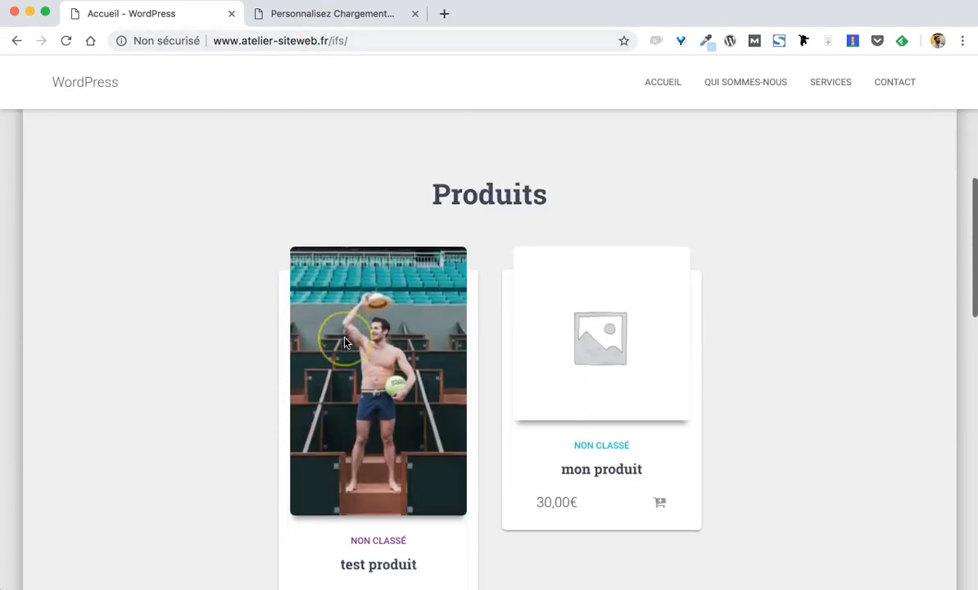
{"action": "scroll", "coordinate": [345, 342], "scroll_direction": "down", "scroll_amount": 3}
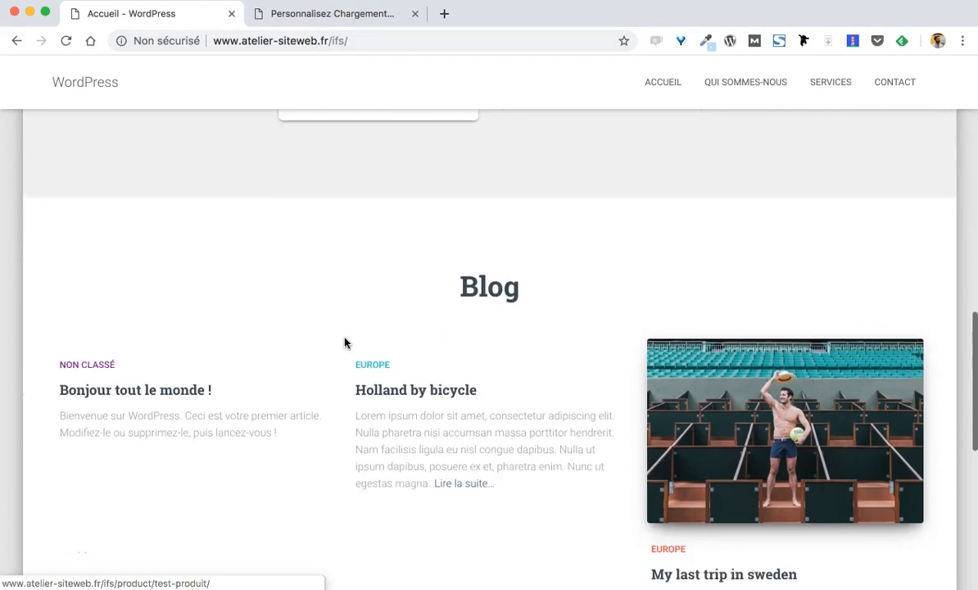
{"action": "scroll", "coordinate": [345, 343], "scroll_direction": "down", "scroll_amount": 2}
{"action": "scroll", "coordinate": [345, 343], "scroll_direction": "up", "scroll_amount": 9}
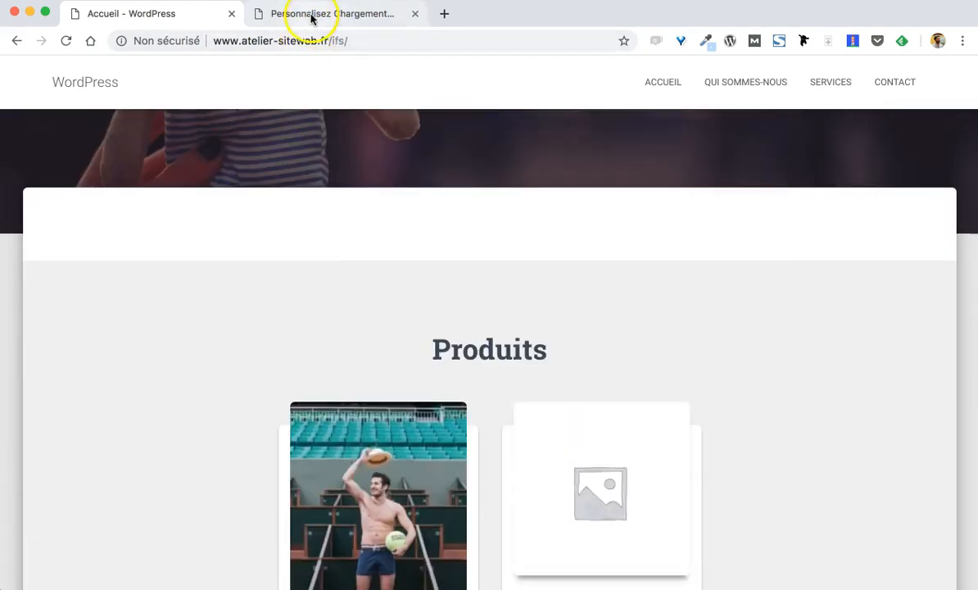
Look at the customizer and return to the public home page to review its banner and Blog section
{"action": "left_click", "coordinate": [311, 16]}
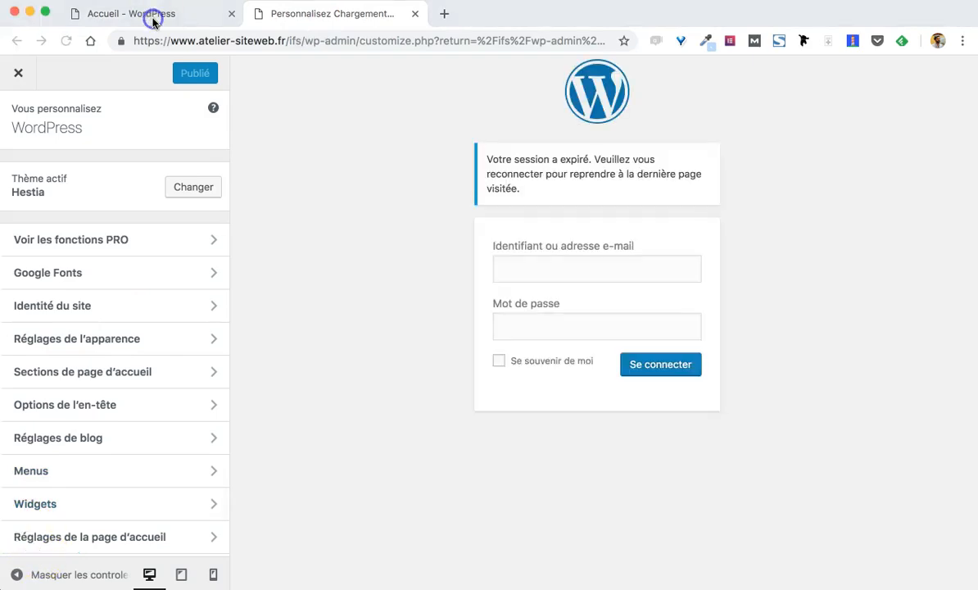
{"action": "left_click", "coordinate": [152, 22]}
{"action": "scroll", "coordinate": [218, 279], "scroll_direction": "up", "scroll_amount": 5}
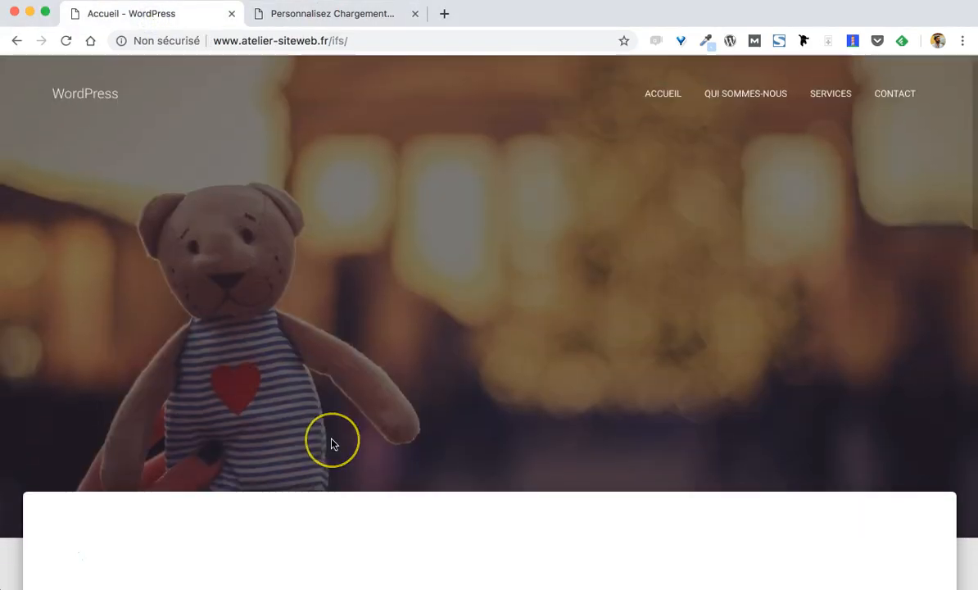
{"action": "scroll", "coordinate": [333, 443], "scroll_direction": "down", "scroll_amount": 5}
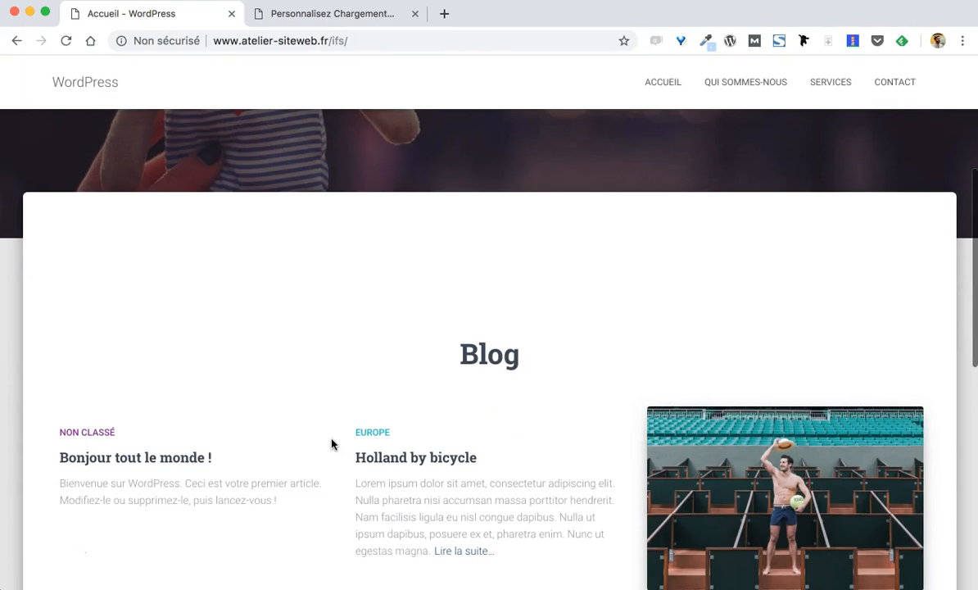
{"action": "scroll", "coordinate": [332, 444], "scroll_direction": "down", "scroll_amount": 2}
{"action": "scroll", "coordinate": [328, 436], "scroll_direction": "up", "scroll_amount": 6}
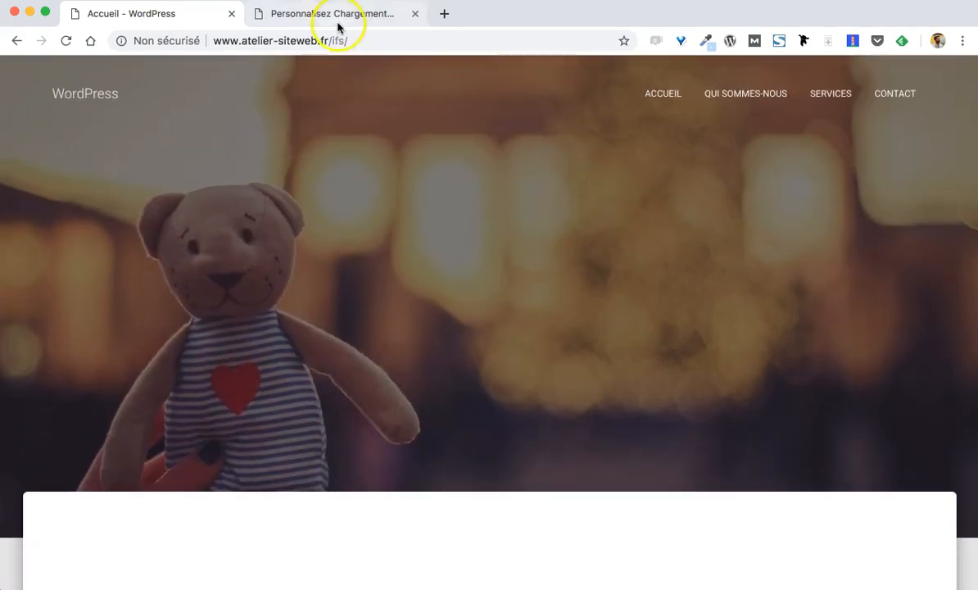
Leave the customizer for the Accueil page's editor, checking the public home page while it loads
{"action": "left_click", "coordinate": [345, 18]}
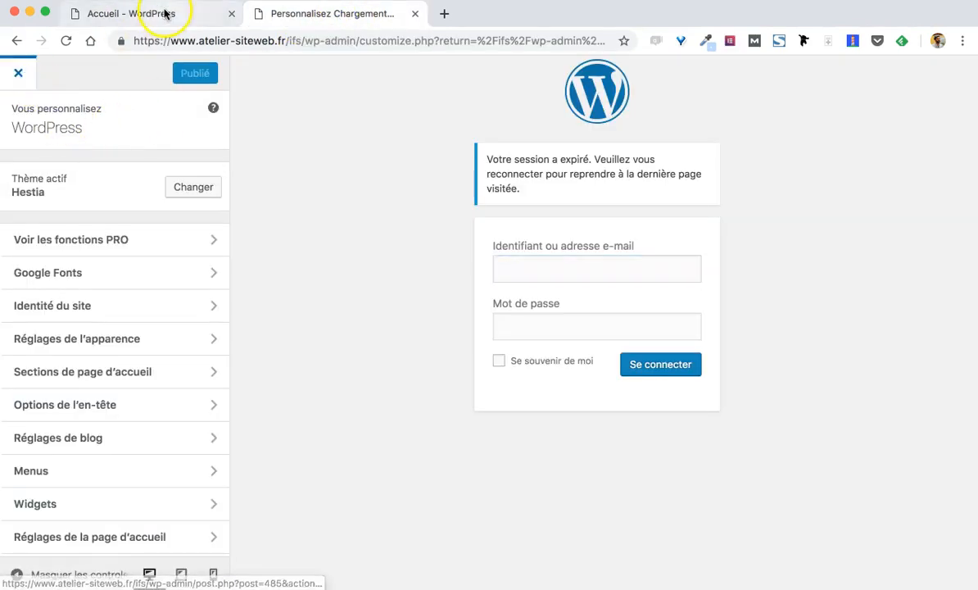
{"action": "left_click", "coordinate": [164, 14]}
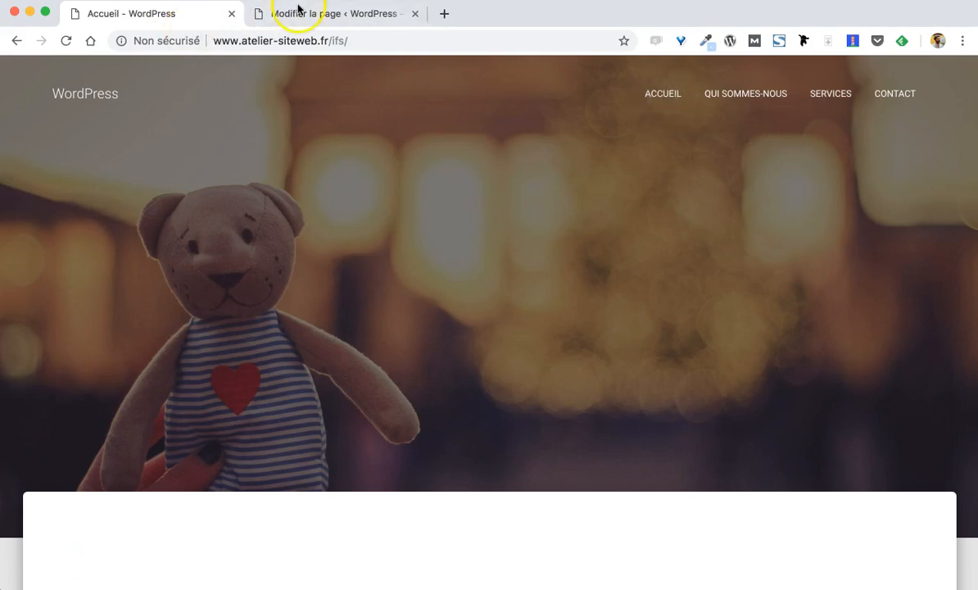
{"action": "left_click", "coordinate": [295, 16]}
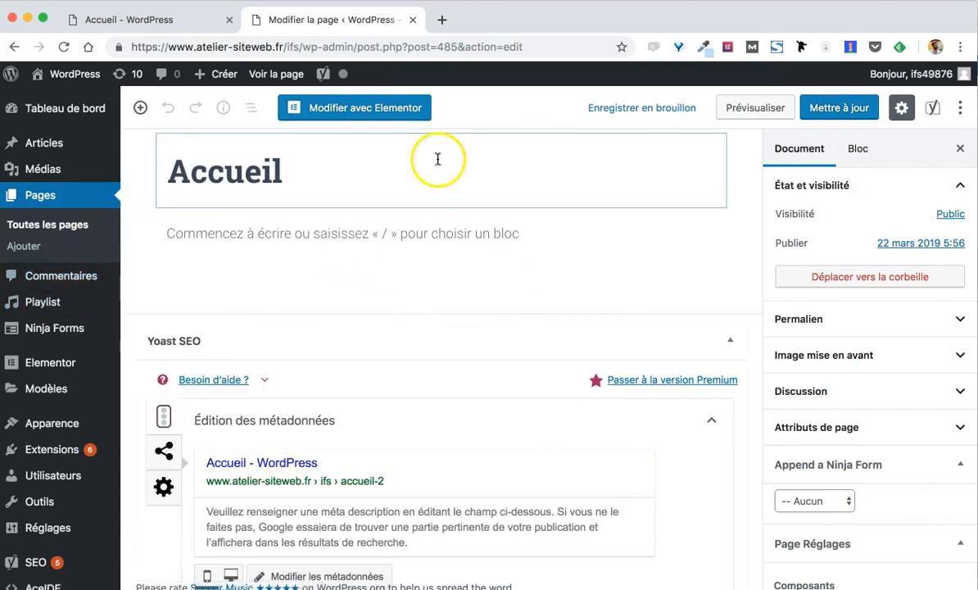
Try to open the Accueil page in Elementor and go back to its WordPress editor
{"action": "left_click", "coordinate": [393, 112]}
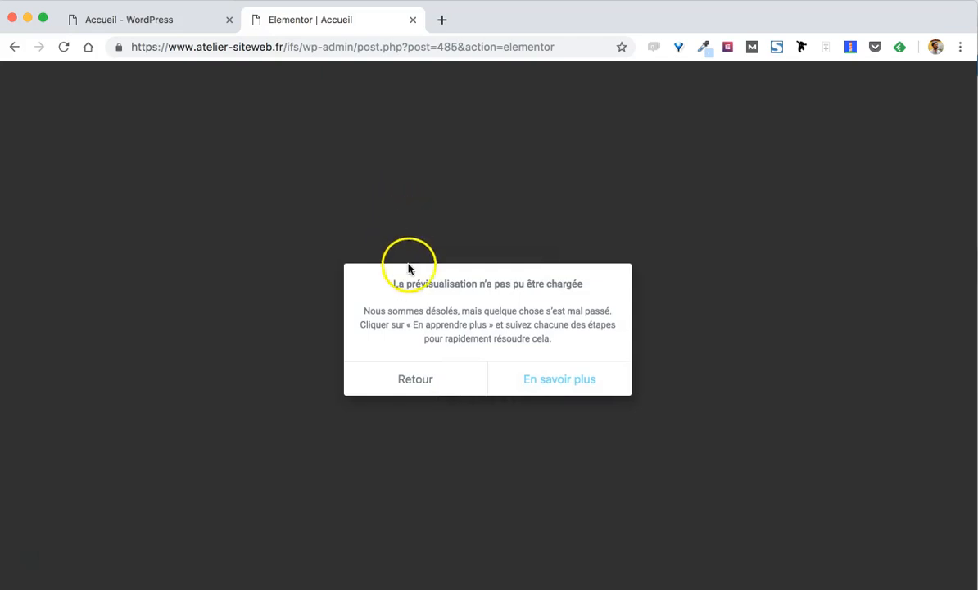
{"action": "left_click", "coordinate": [439, 377]}
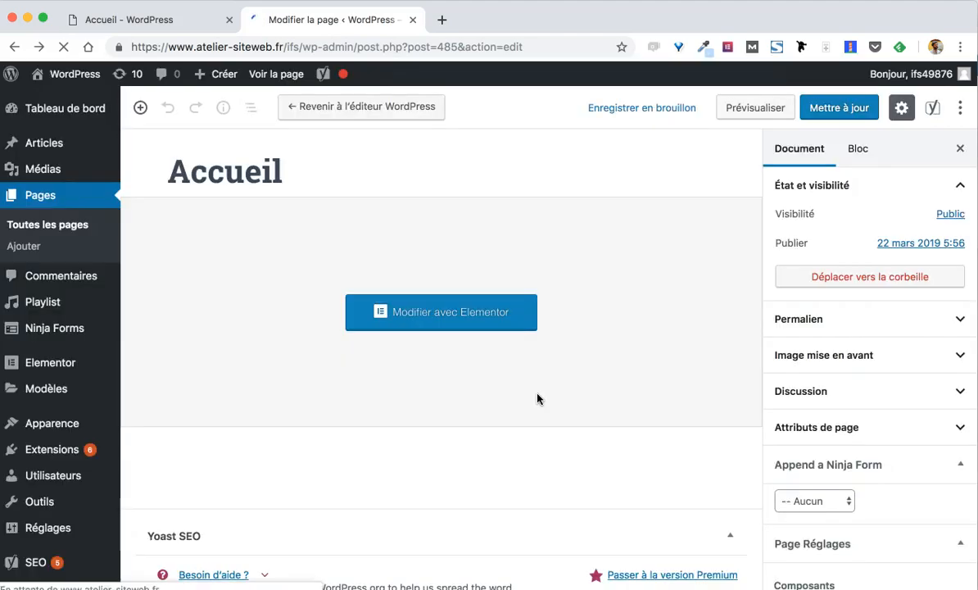
{"action": "scroll", "coordinate": [655, 402], "scroll_direction": "down", "scroll_amount": 1}
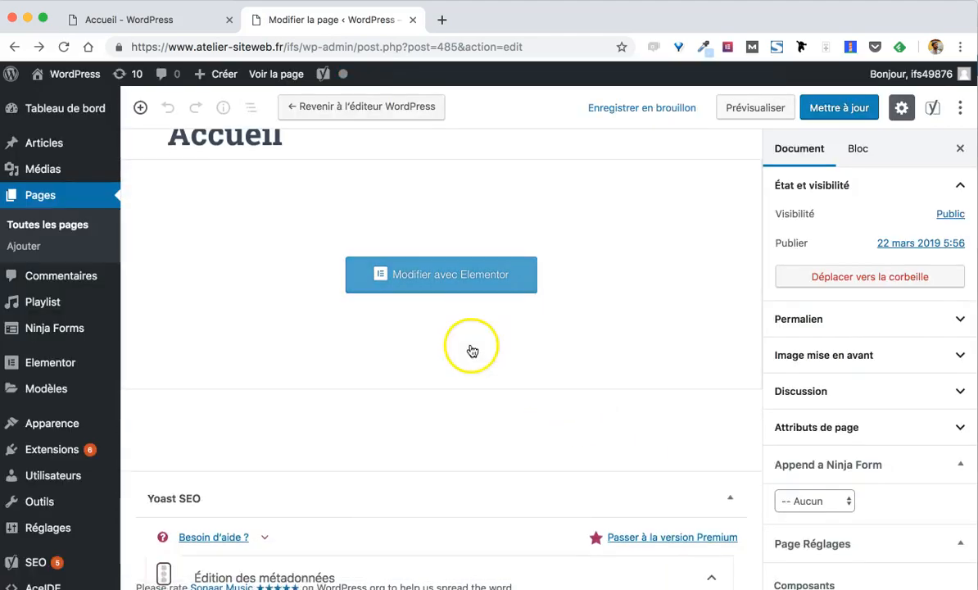
{"action": "scroll", "coordinate": [474, 293], "scroll_direction": "up", "scroll_amount": 1}
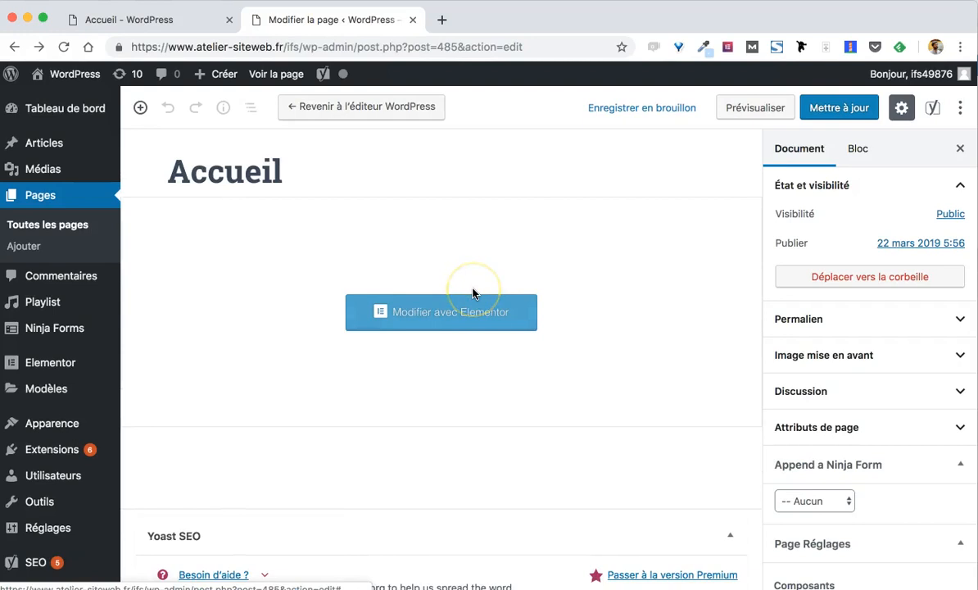
Collapse the Page Réglages section and set the Accueil page's template to Elementor pleine largeur in its page attributes
{"action": "scroll", "coordinate": [815, 320], "scroll_direction": "down", "scroll_amount": 3}
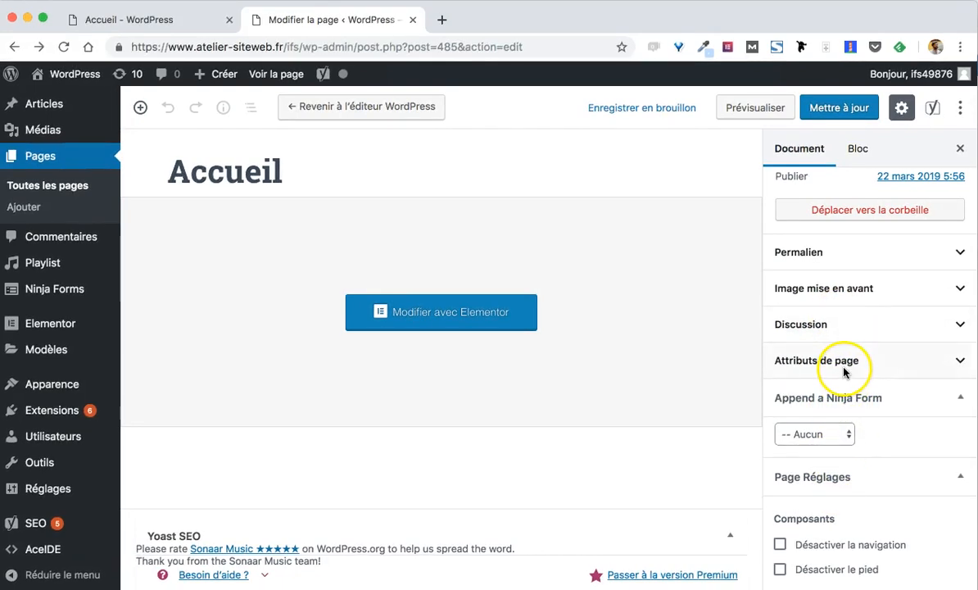
{"action": "scroll", "coordinate": [837, 255], "scroll_direction": "up", "scroll_amount": 2}
{"action": "scroll", "coordinate": [837, 256], "scroll_direction": "down", "scroll_amount": 2}
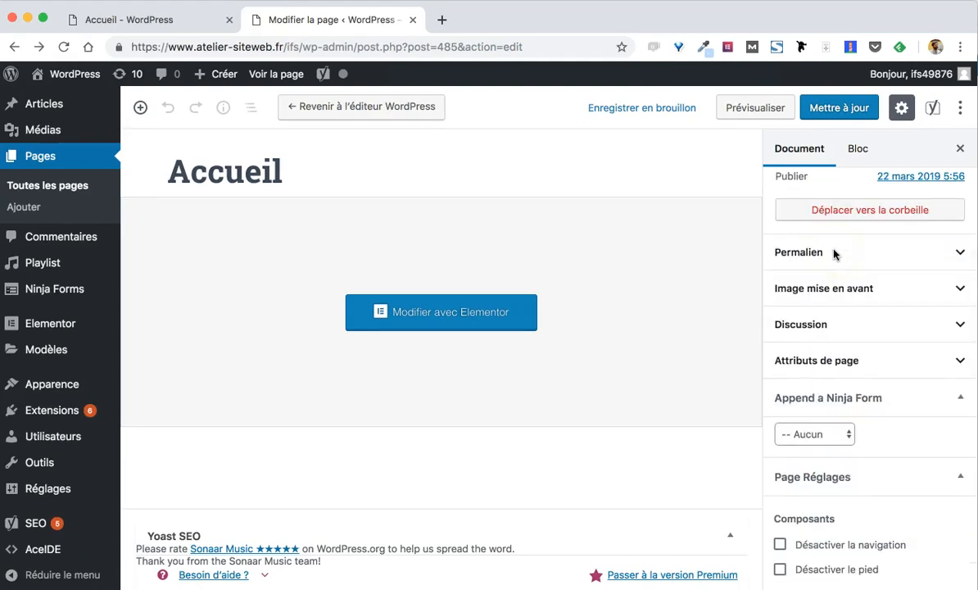
{"action": "left_click", "coordinate": [848, 485]}
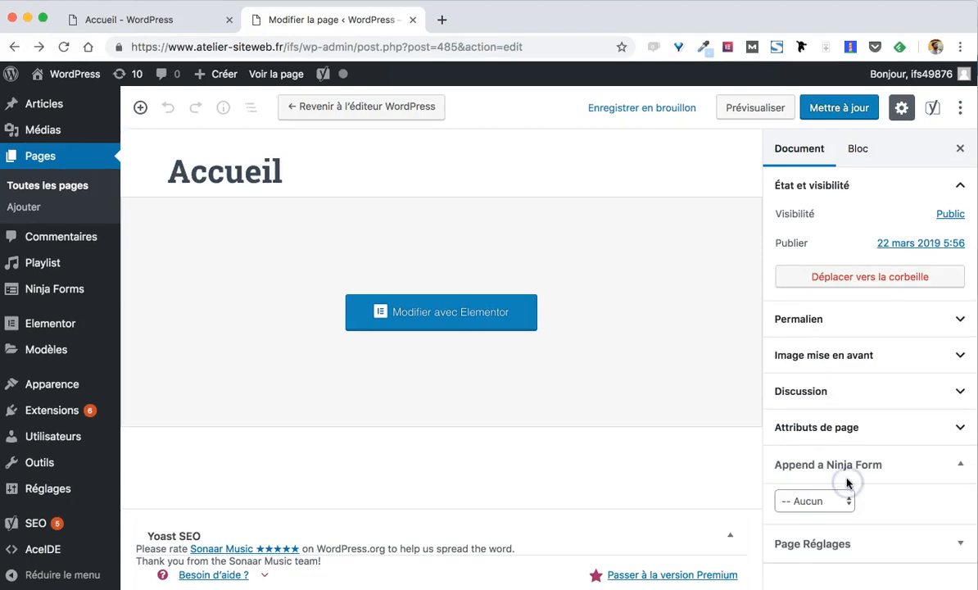
{"action": "scroll", "coordinate": [847, 481], "scroll_direction": "up", "scroll_amount": 1}
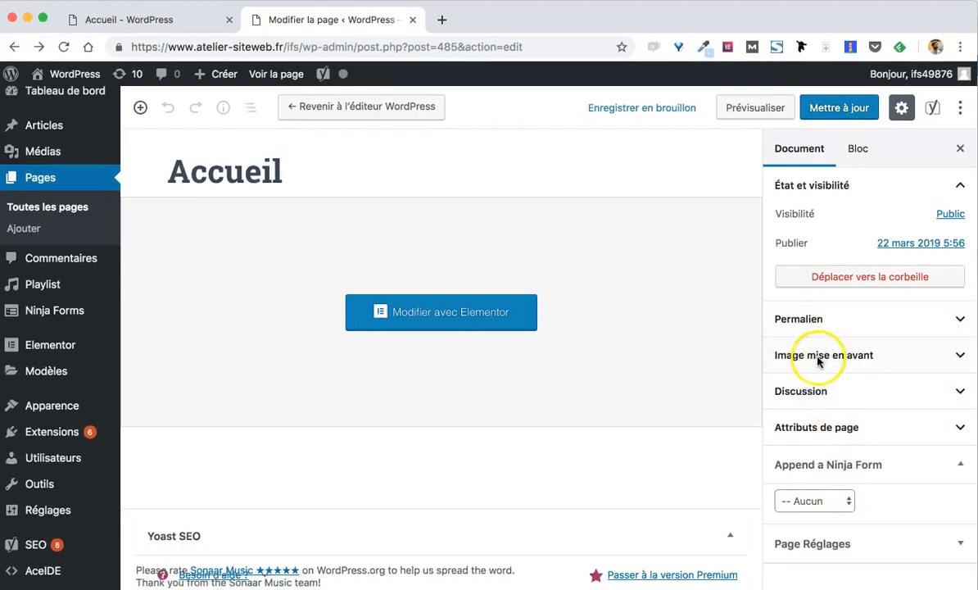
{"action": "left_click", "coordinate": [828, 429]}
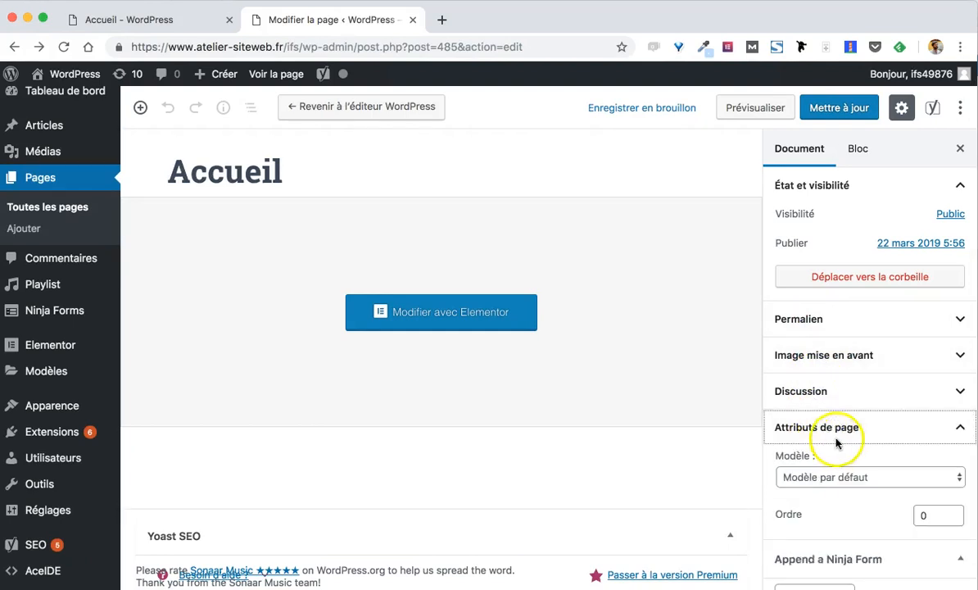
{"action": "scroll", "coordinate": [837, 442], "scroll_direction": "down", "scroll_amount": 2}
{"action": "left_click", "coordinate": [835, 434]}
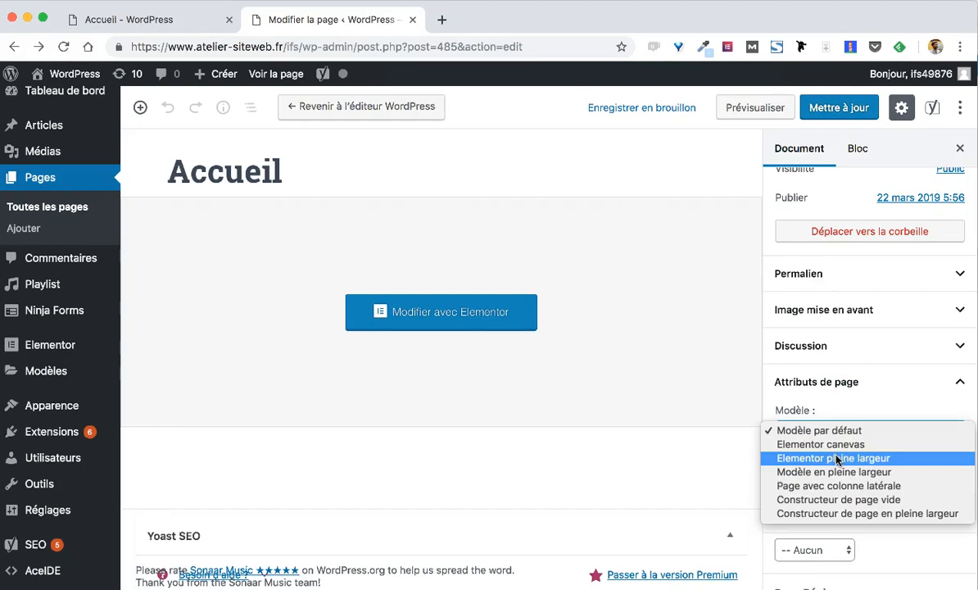
{"action": "left_click", "coordinate": [837, 459]}
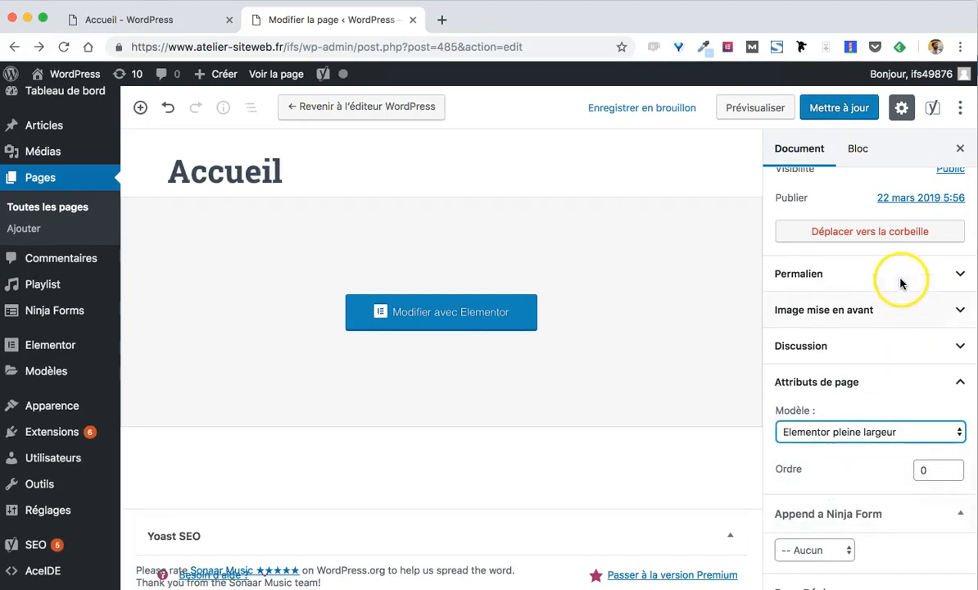
Try twice to update the Accueil page and log out of the WordPress account
{"action": "left_click", "coordinate": [841, 119]}
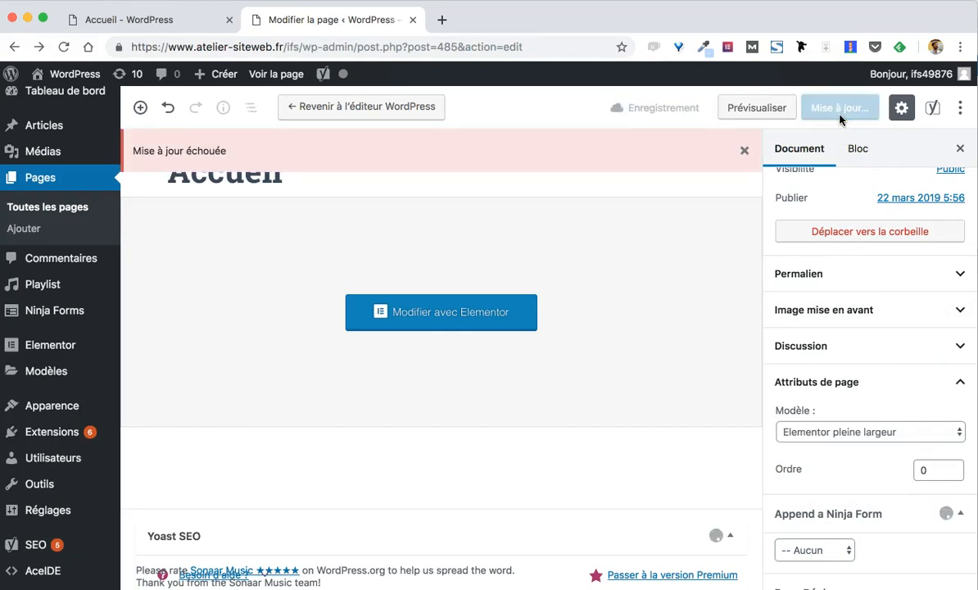
{"action": "left_click", "coordinate": [832, 109]}
{"action": "mouse_move", "coordinate": [909, 75]}
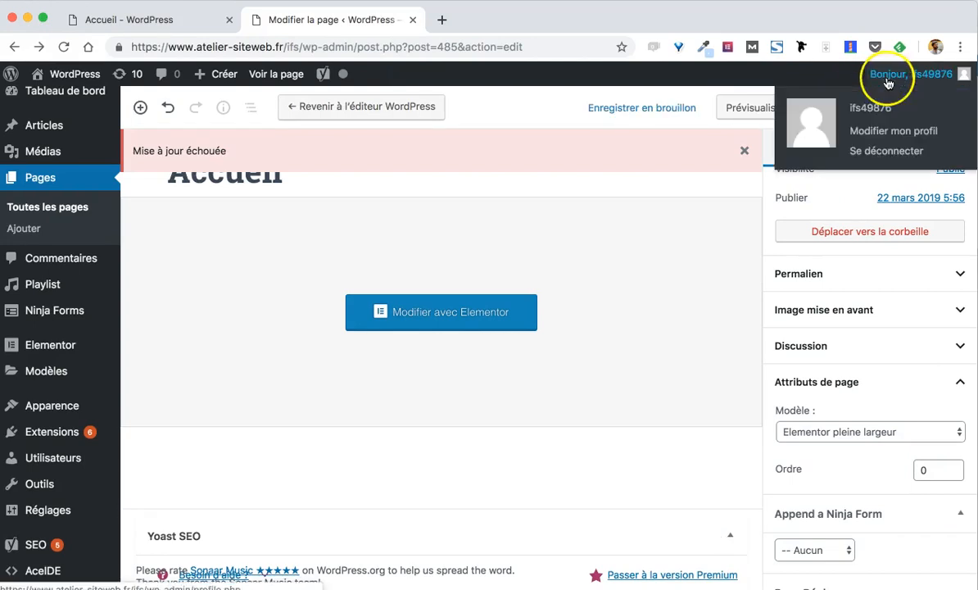
{"action": "left_click", "coordinate": [882, 151]}
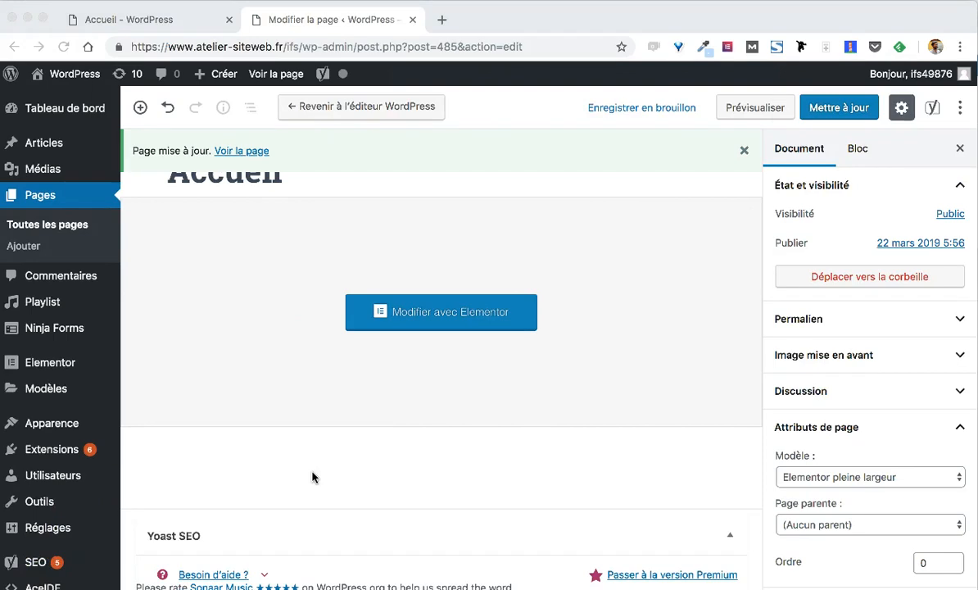
Open the Accueil page in Elementor and agree to use Hestia's theme defaults instead of Elementor's default styles
{"action": "left_click", "coordinate": [380, 468]}
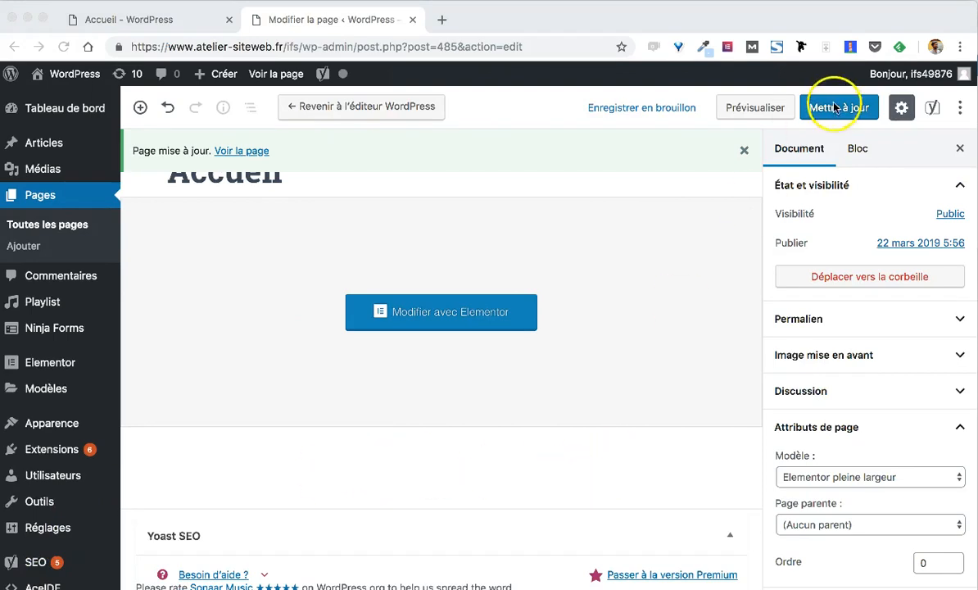
{"action": "left_click", "coordinate": [472, 319]}
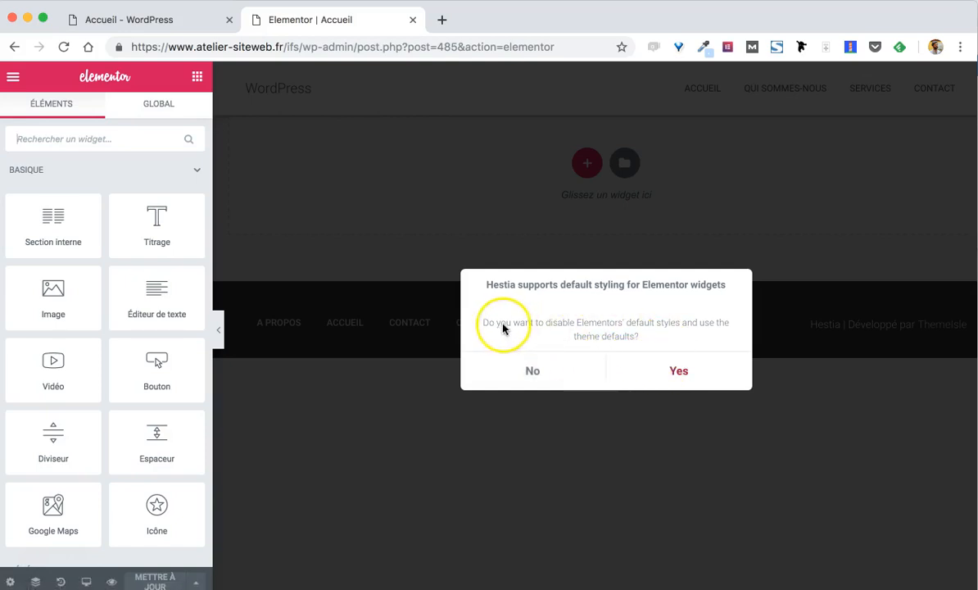
{"action": "left_click", "coordinate": [682, 371]}
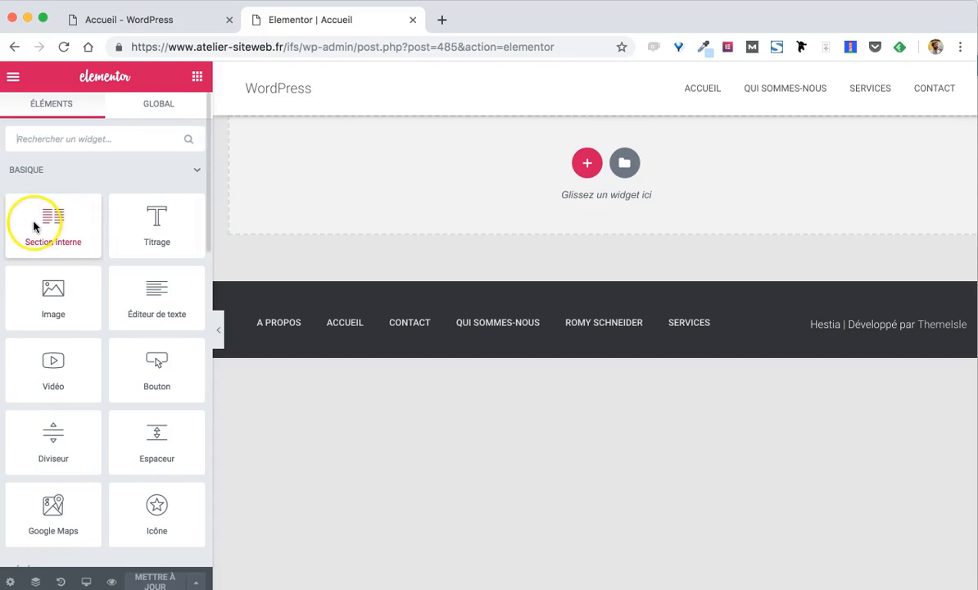
Add a section with three equal columns to the empty Accueil page
{"action": "left_click", "coordinate": [104, 303]}
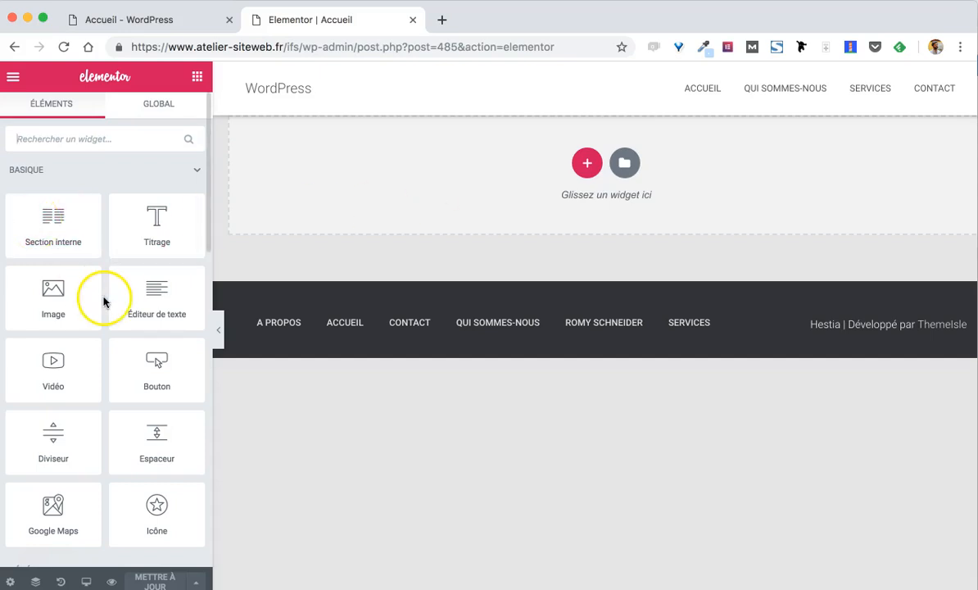
{"action": "left_click_drag", "start_coordinate": [50, 295], "coordinate": [299, 227]}
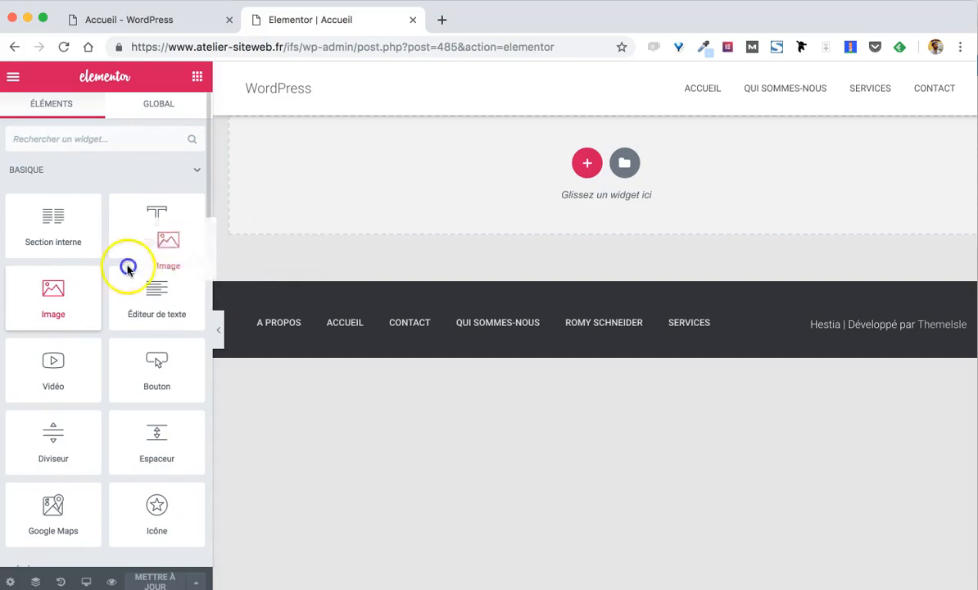
{"action": "left_click", "coordinate": [587, 163]}
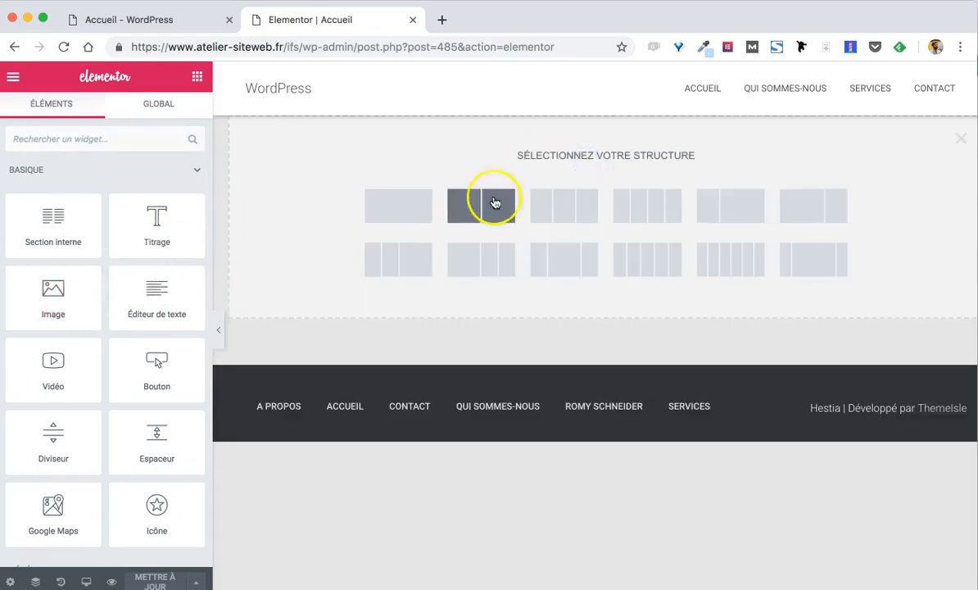
{"action": "left_click", "coordinate": [571, 207]}
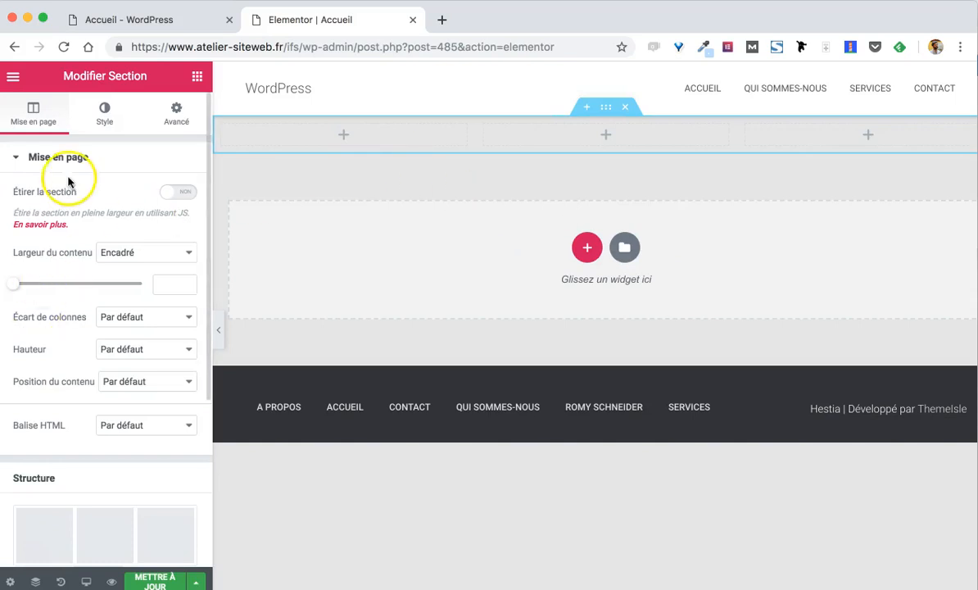
Place an Éditeur de texte widget in the section's first column and a Titrage widget in the second
{"action": "left_click", "coordinate": [197, 77]}
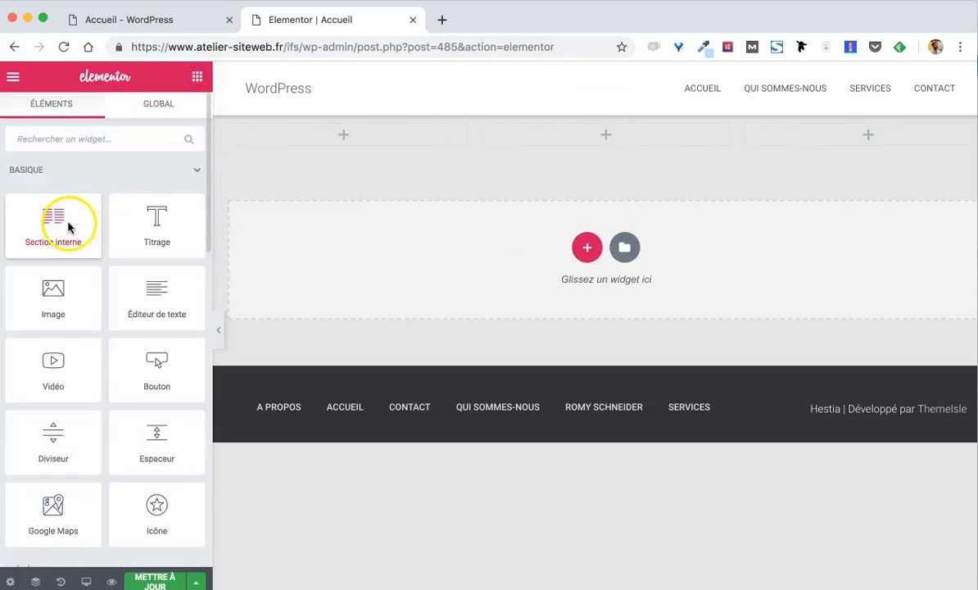
{"action": "left_click_drag", "start_coordinate": [172, 270], "coordinate": [283, 124]}
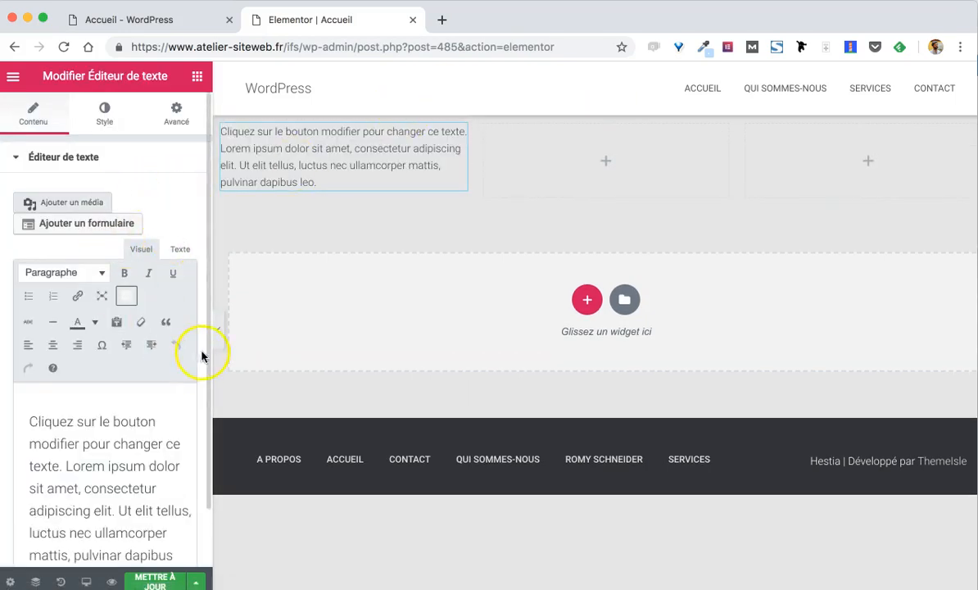
{"action": "left_click", "coordinate": [196, 76]}
{"action": "left_click_drag", "start_coordinate": [167, 219], "coordinate": [555, 166]}
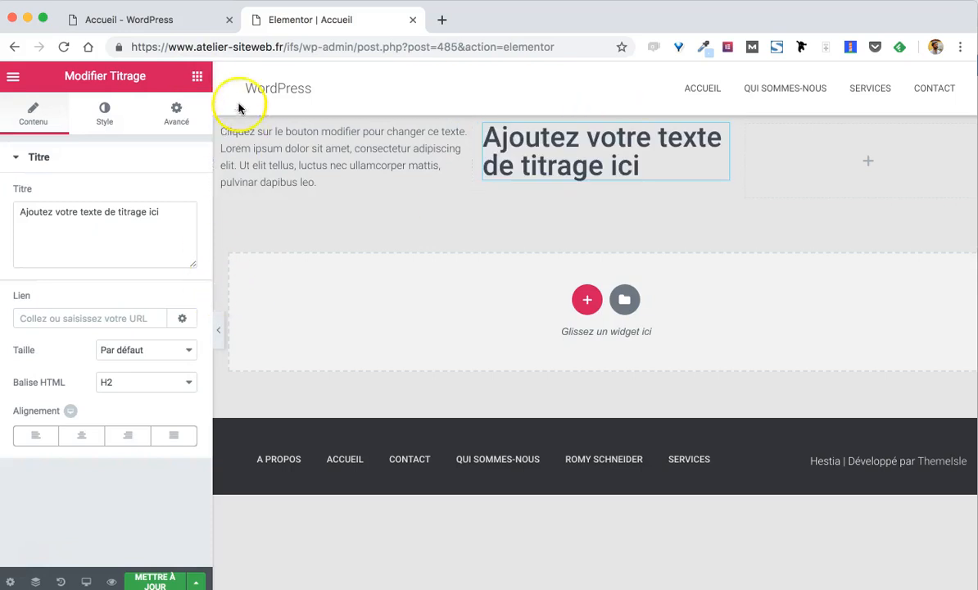
Place an Image widget in the third column and insert the gg-removebg portrait from the media library
{"action": "left_click", "coordinate": [197, 76]}
{"action": "left_click_drag", "start_coordinate": [51, 327], "coordinate": [803, 130]}
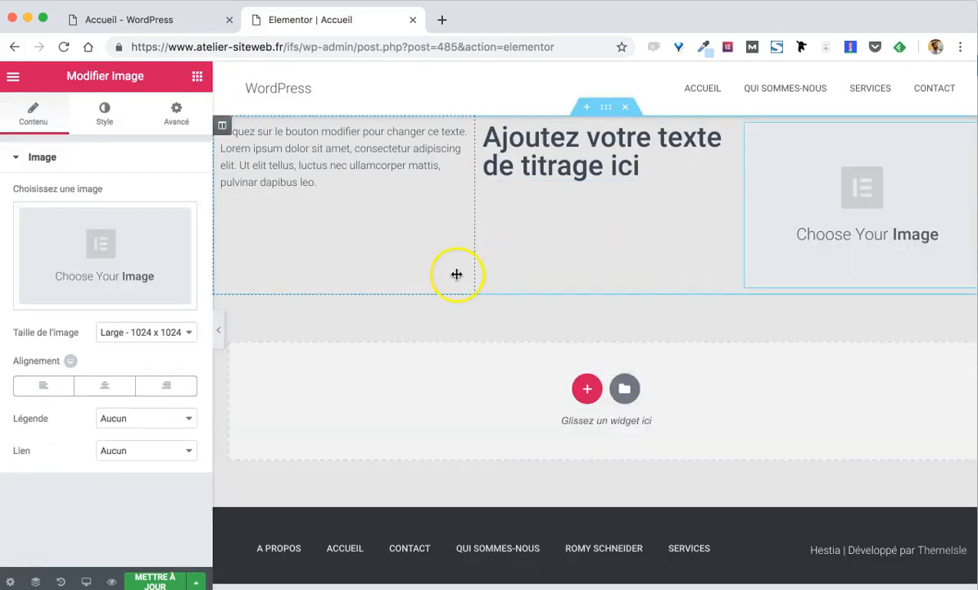
{"action": "left_click", "coordinate": [105, 246]}
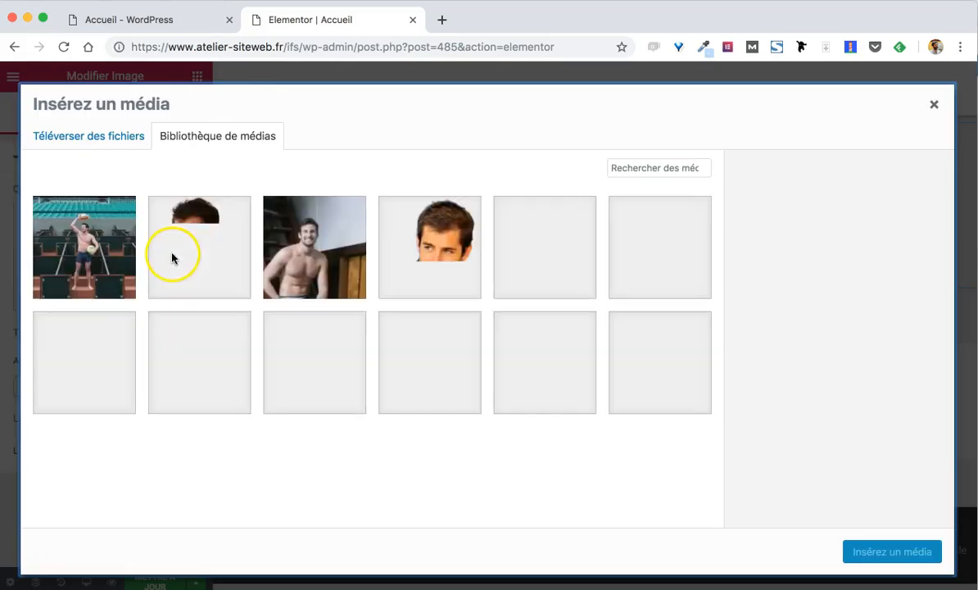
{"action": "left_click", "coordinate": [182, 232]}
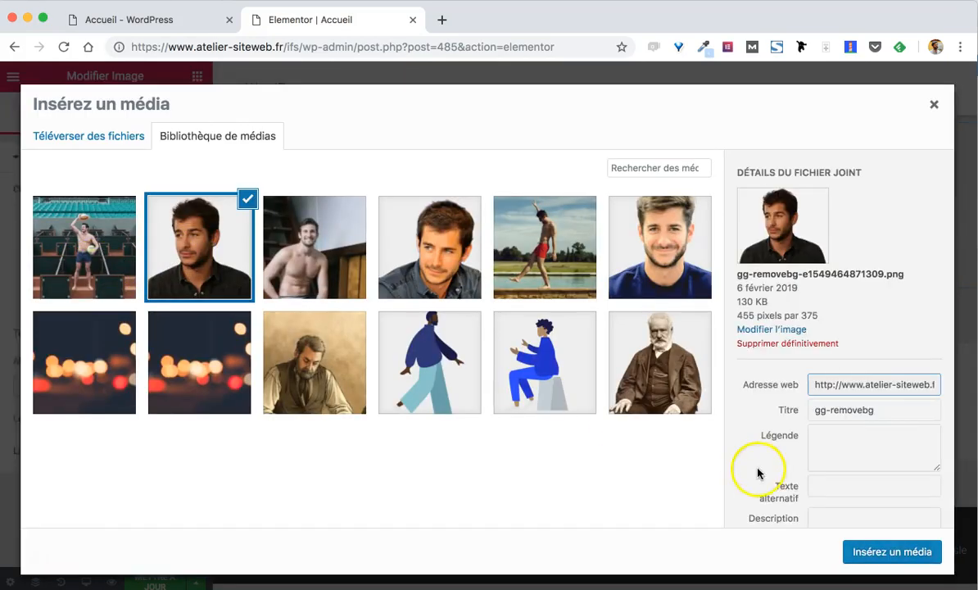
{"action": "left_click", "coordinate": [859, 552]}
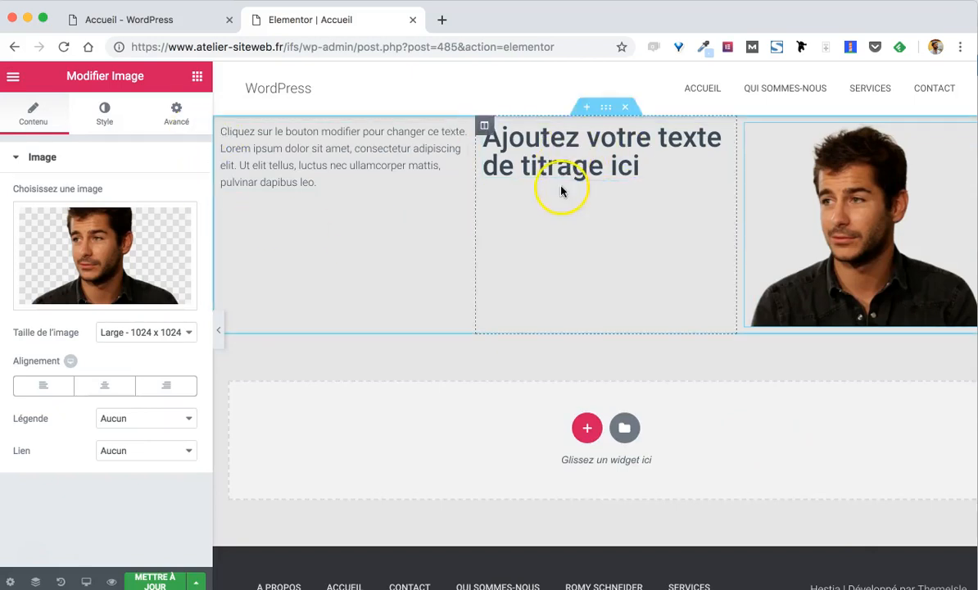
Look at the heading's typography options and apply the default text shadow to it
{"action": "left_click", "coordinate": [720, 135]}
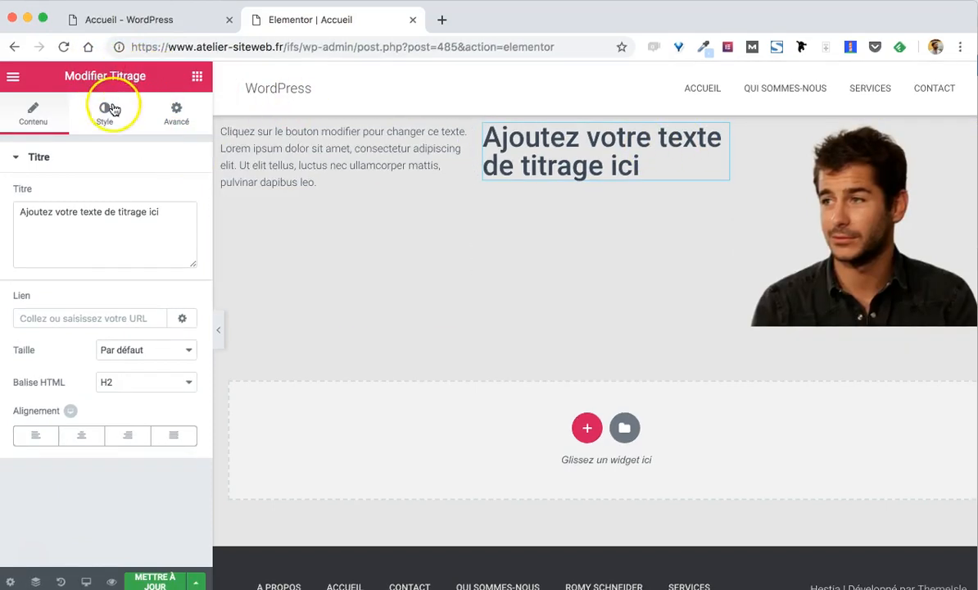
{"action": "left_click", "coordinate": [92, 223]}
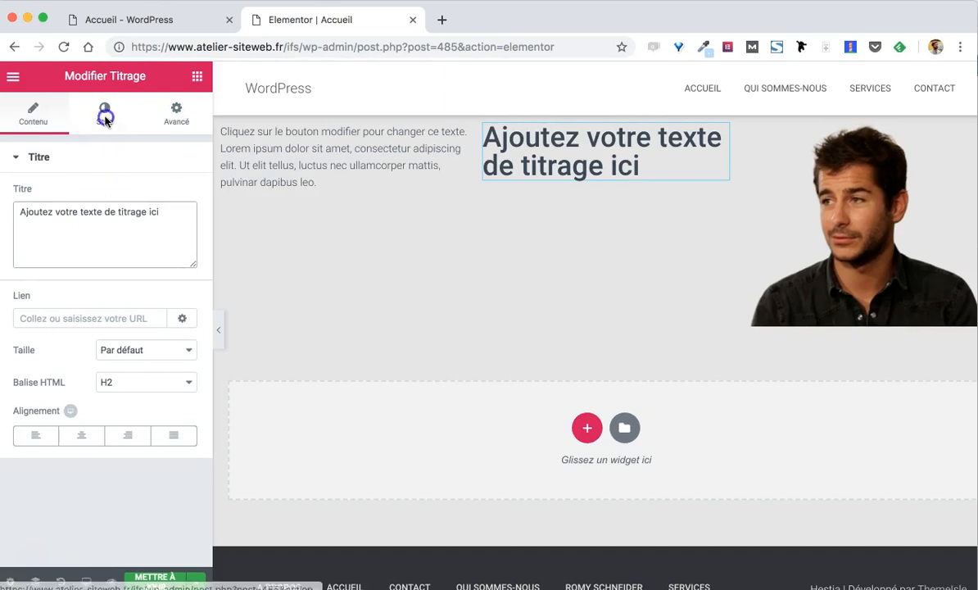
{"action": "left_click", "coordinate": [104, 113]}
{"action": "left_click", "coordinate": [176, 227]}
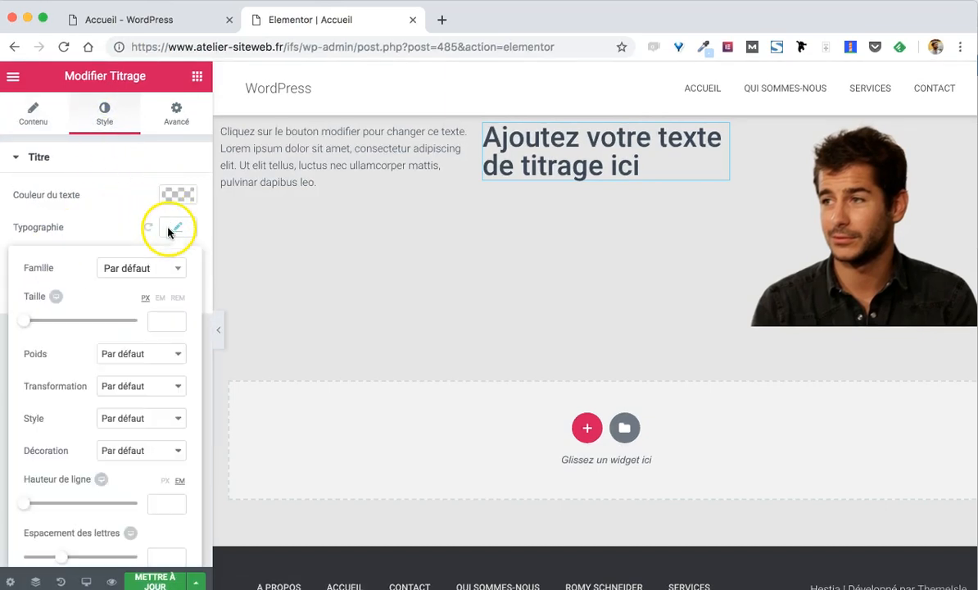
{"action": "left_click", "coordinate": [108, 188]}
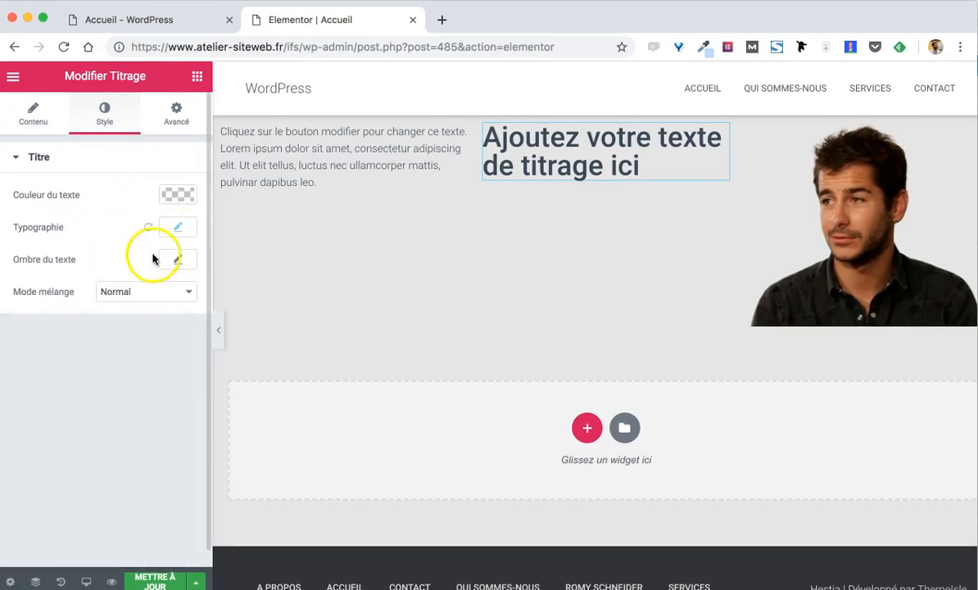
{"action": "left_click", "coordinate": [177, 259]}
{"action": "left_click", "coordinate": [109, 184]}
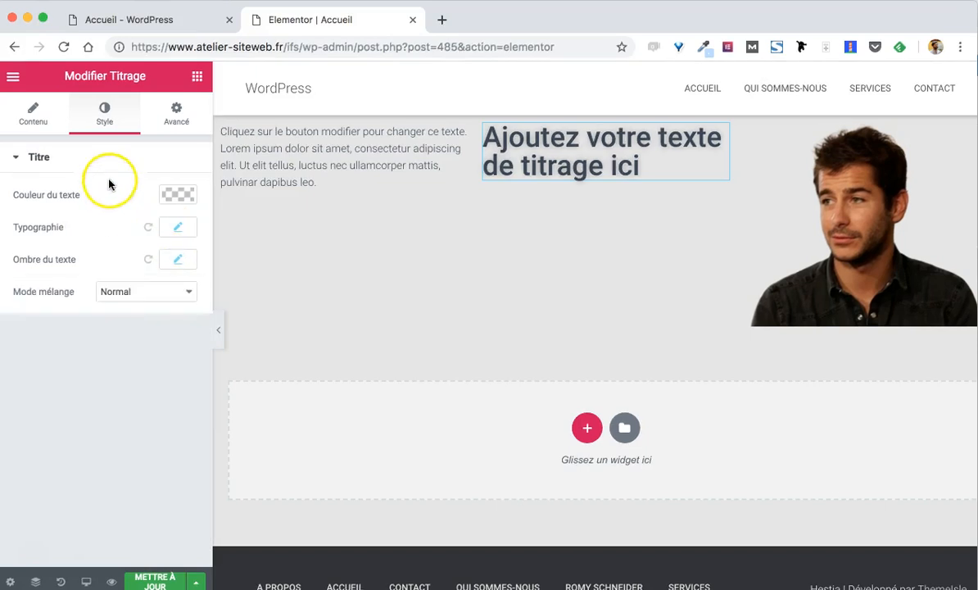
Examine the heading's advanced settings, typography options and content settings
{"action": "left_click", "coordinate": [176, 113]}
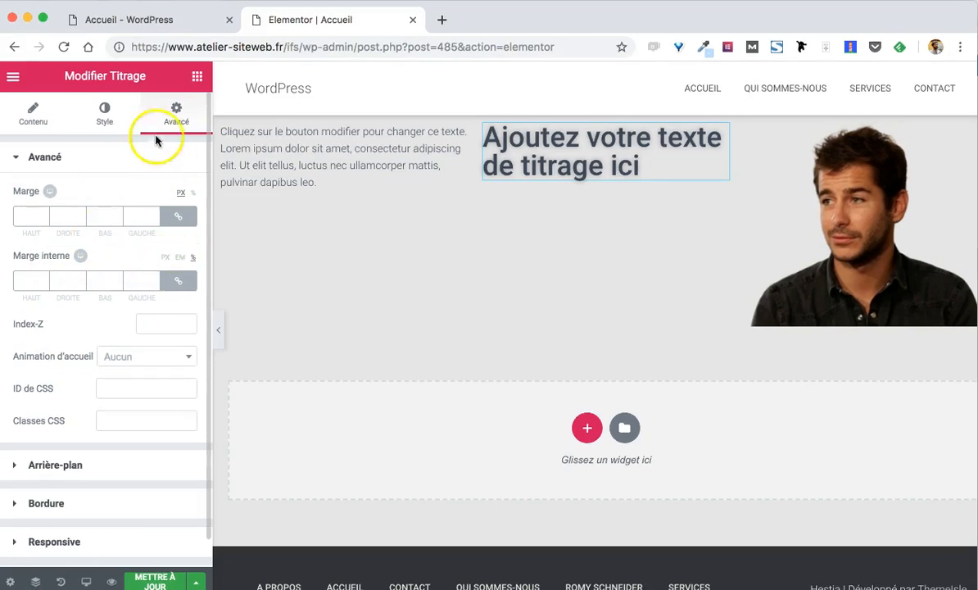
{"action": "left_click", "coordinate": [104, 116]}
{"action": "left_click", "coordinate": [178, 230]}
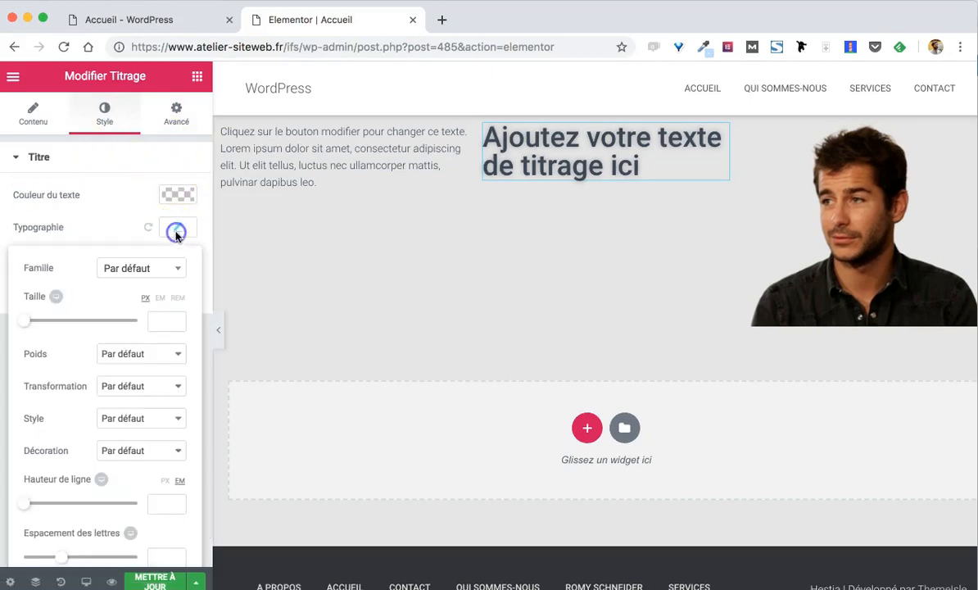
{"action": "left_click", "coordinate": [148, 300]}
{"action": "left_click", "coordinate": [179, 114]}
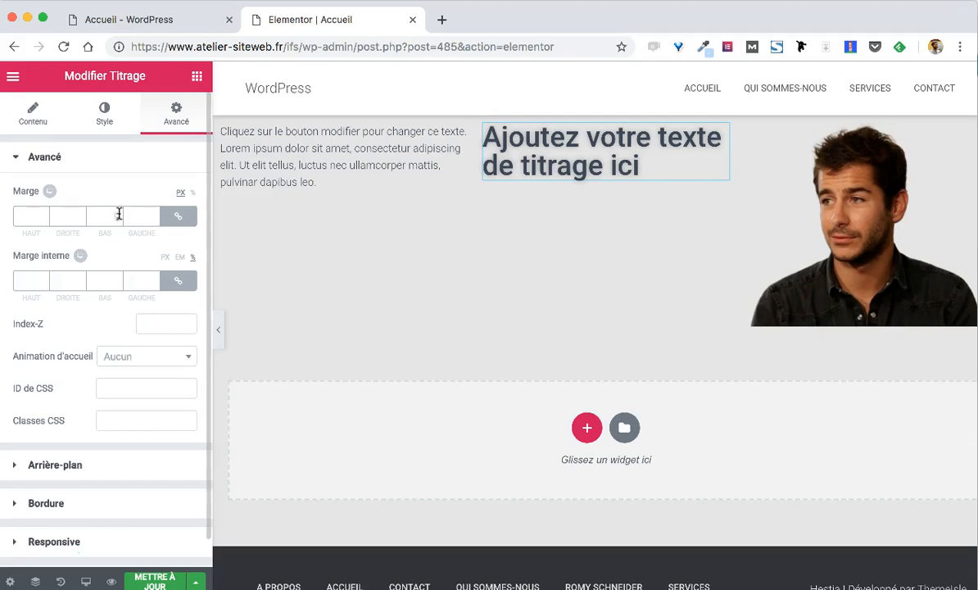
{"action": "left_click", "coordinate": [33, 114]}
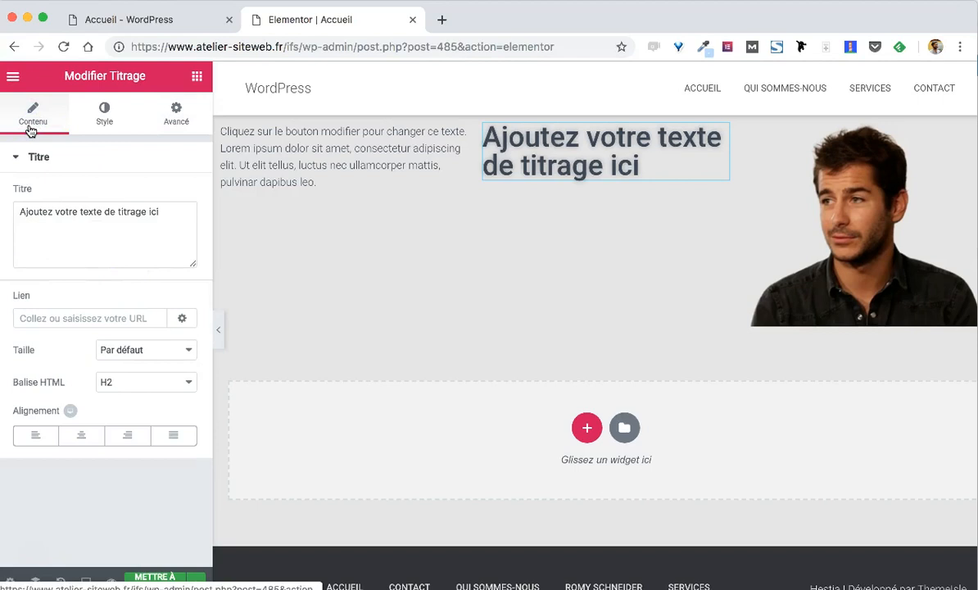
Add a new section below the first one with three columns, the middle one about twice as wide as the sides
{"action": "left_click", "coordinate": [350, 169]}
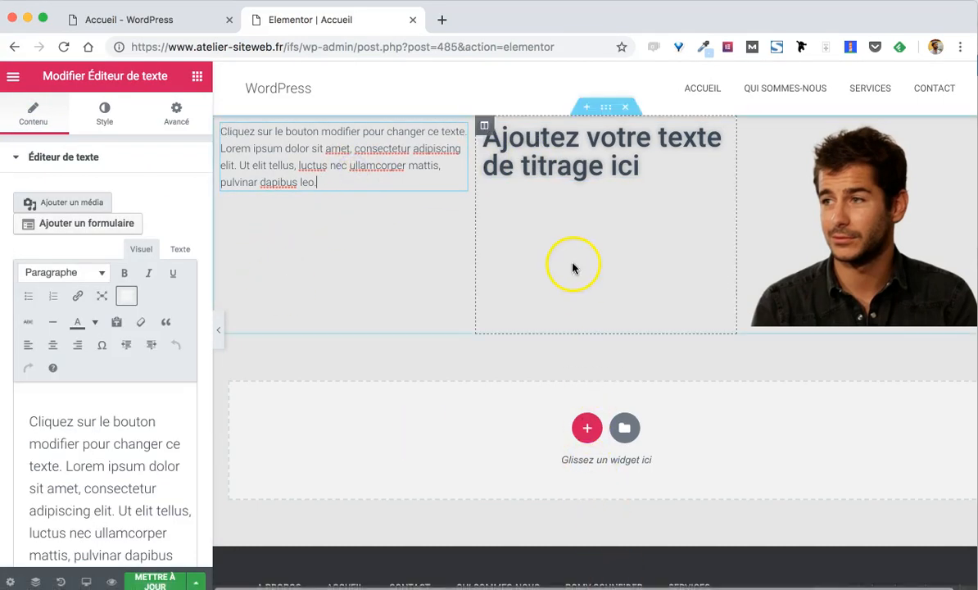
{"action": "left_click", "coordinate": [585, 428]}
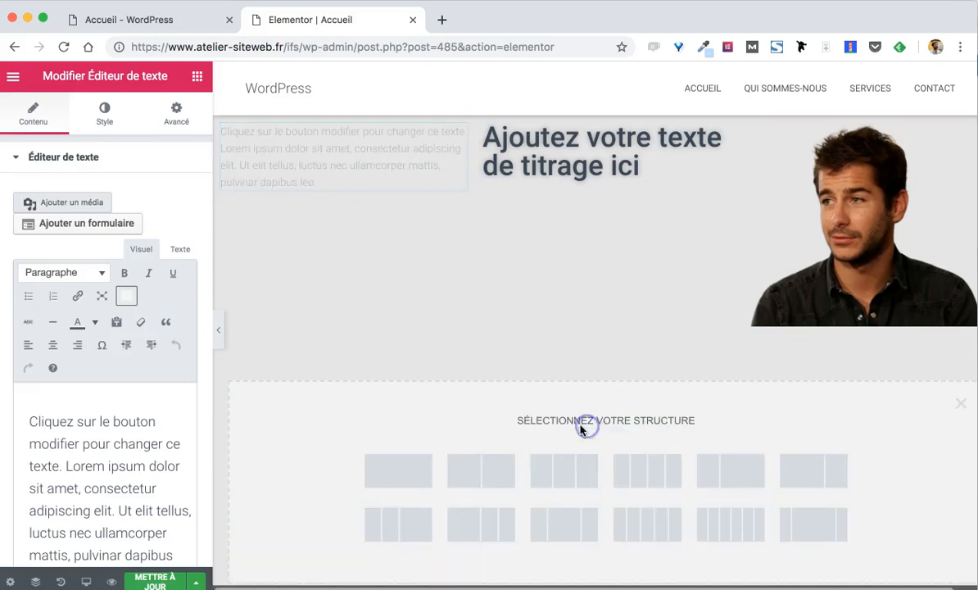
{"action": "left_click", "coordinate": [572, 517]}
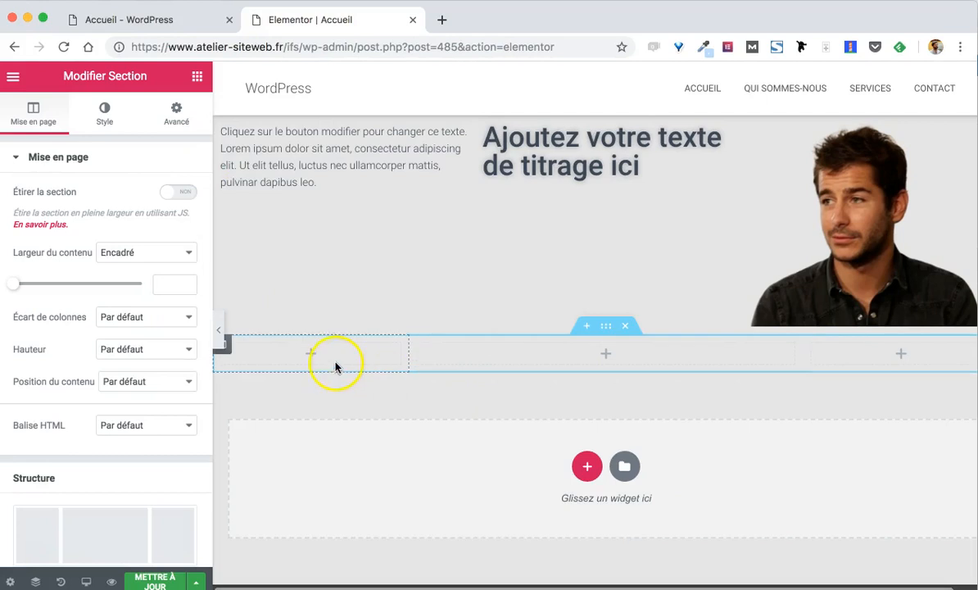
Browse the basic and general widgets available for the new section's first column
{"action": "left_click", "coordinate": [310, 355]}
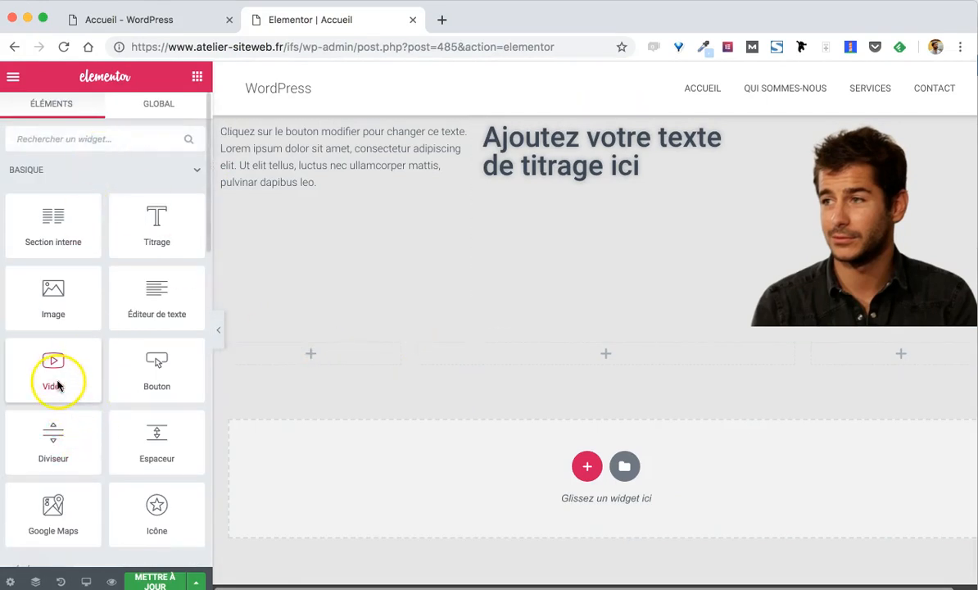
{"action": "scroll", "coordinate": [120, 469], "scroll_direction": "down", "scroll_amount": 10}
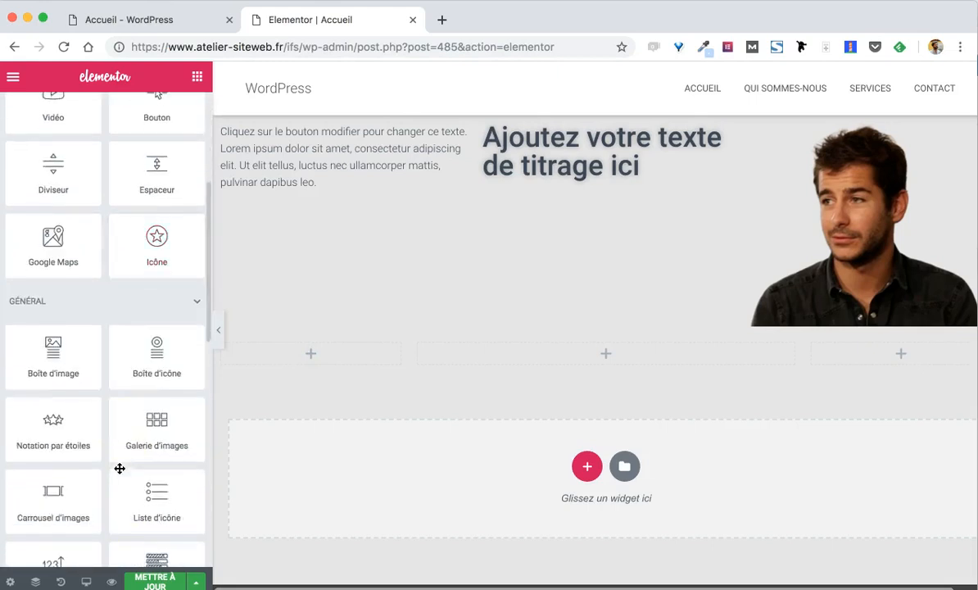
{"action": "scroll", "coordinate": [119, 468], "scroll_direction": "down", "scroll_amount": 8}
{"action": "left_click_drag", "start_coordinate": [192, 443], "coordinate": [403, 357]}
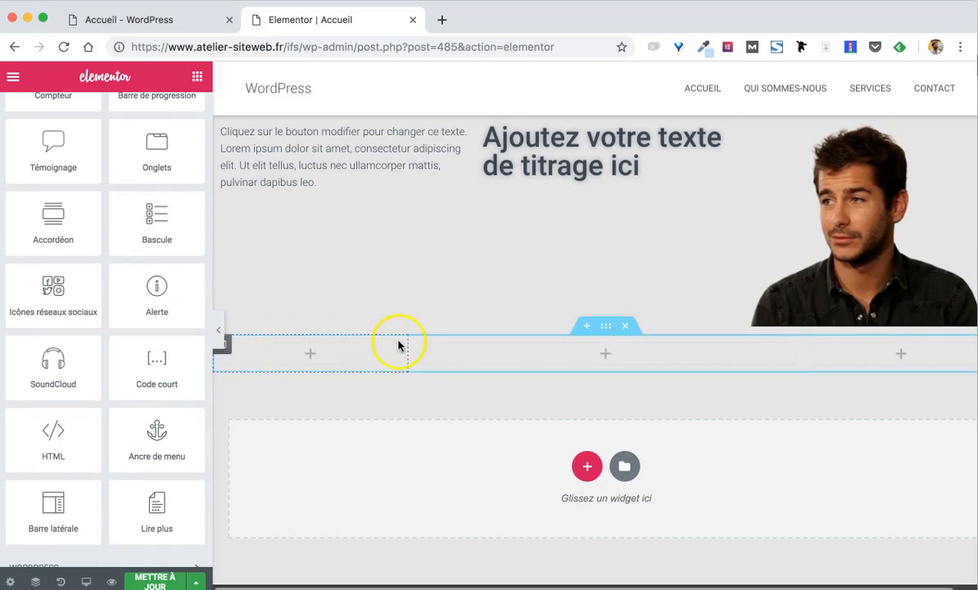
Examine the layout settings of the new section's three columns and the third column's style and advanced settings
{"action": "left_click", "coordinate": [227, 345]}
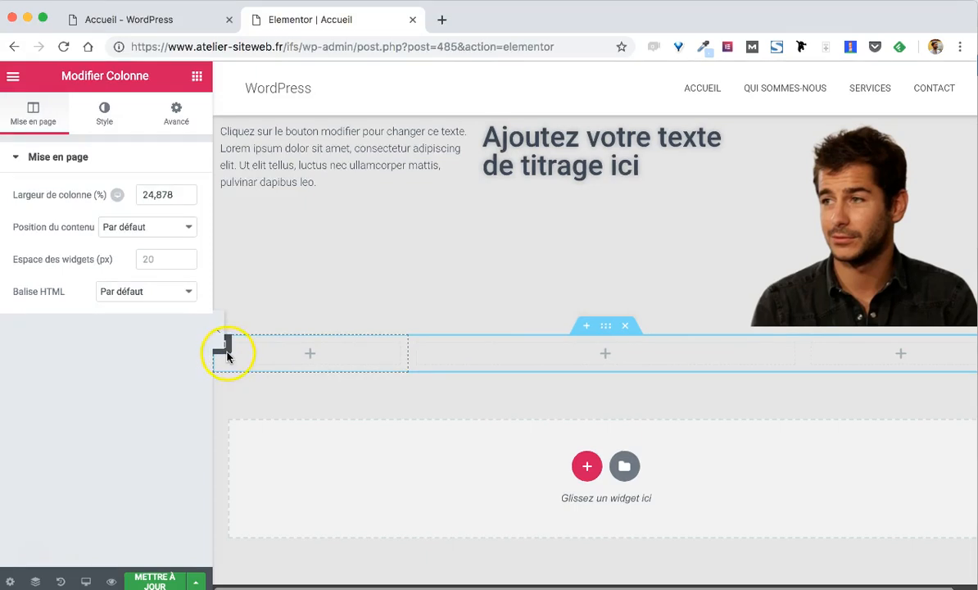
{"action": "left_click", "coordinate": [418, 344]}
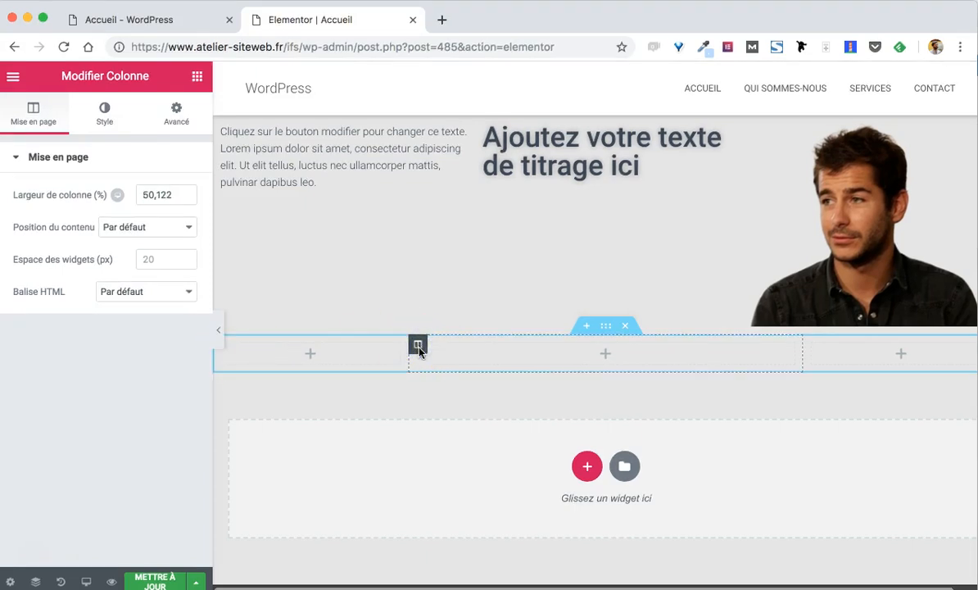
{"action": "left_click", "coordinate": [811, 345]}
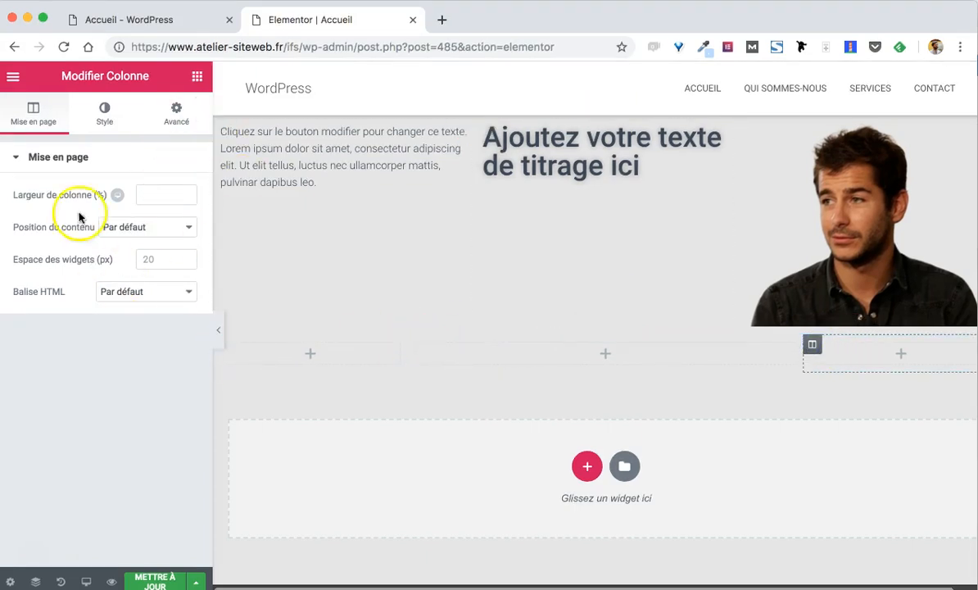
{"action": "left_click", "coordinate": [111, 125]}
{"action": "left_click", "coordinate": [174, 114]}
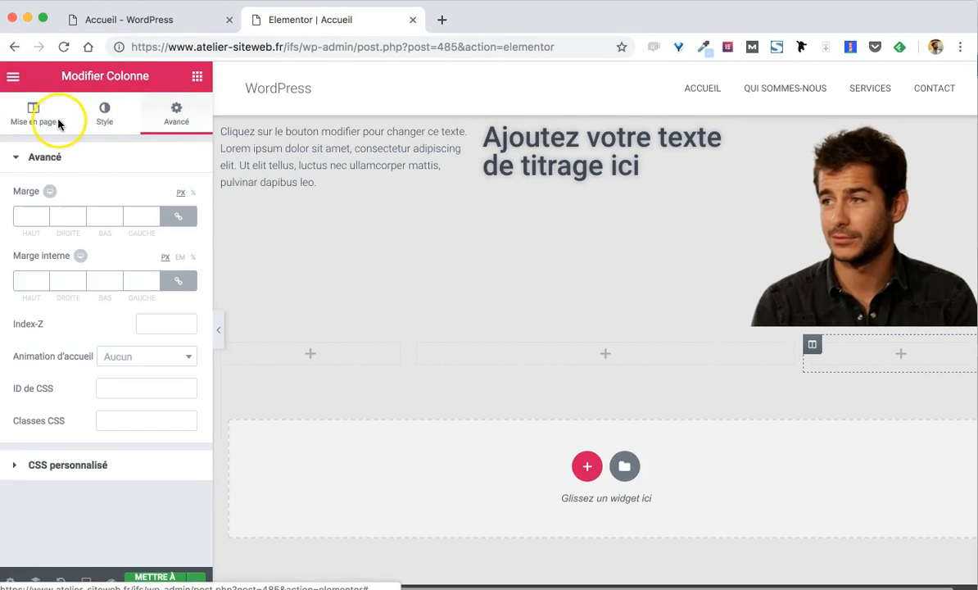
{"action": "left_click", "coordinate": [103, 114]}
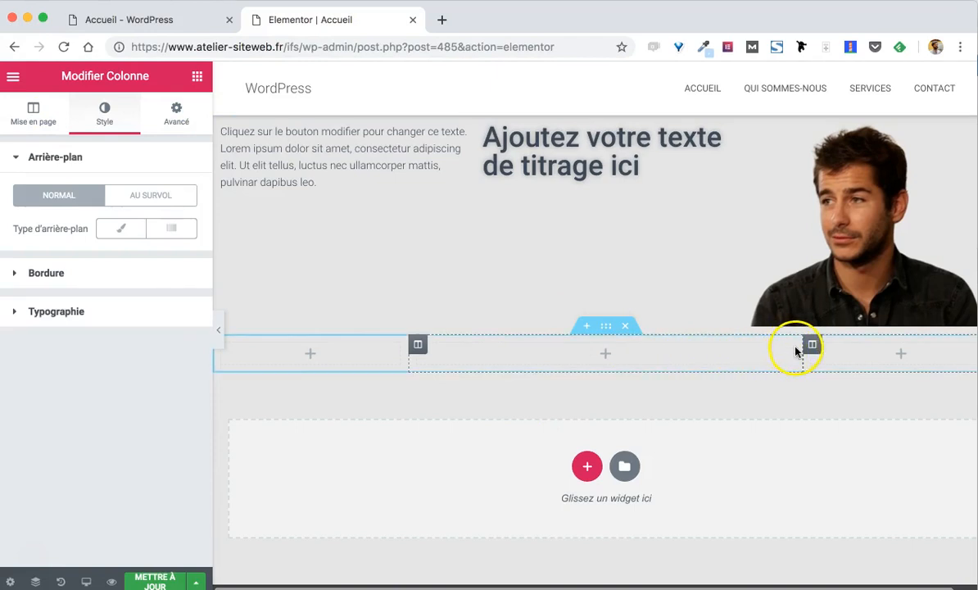
Give the new section a classic background with the blurred night-lights photo from the media library
{"action": "left_click", "coordinate": [605, 327]}
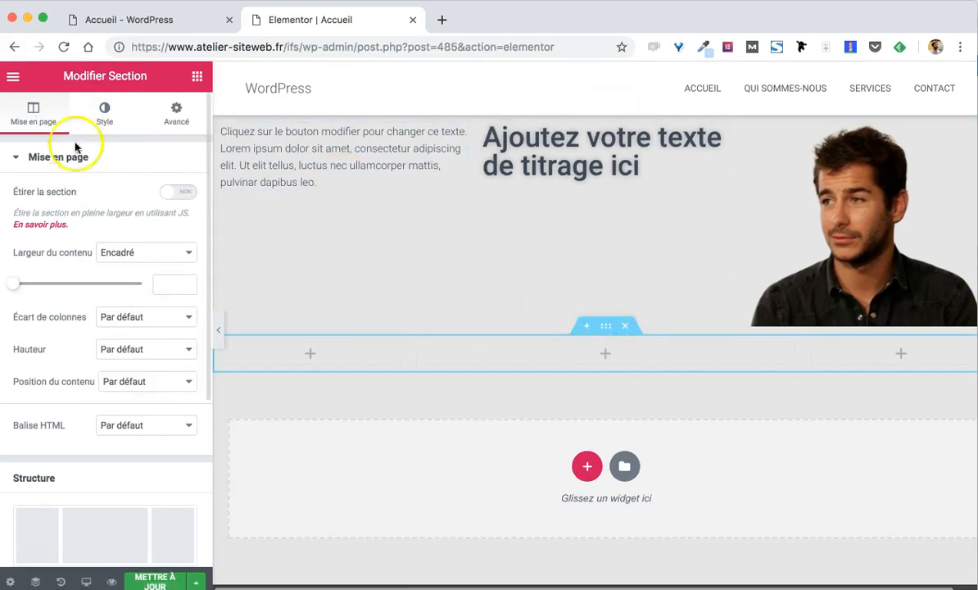
{"action": "left_click", "coordinate": [102, 115]}
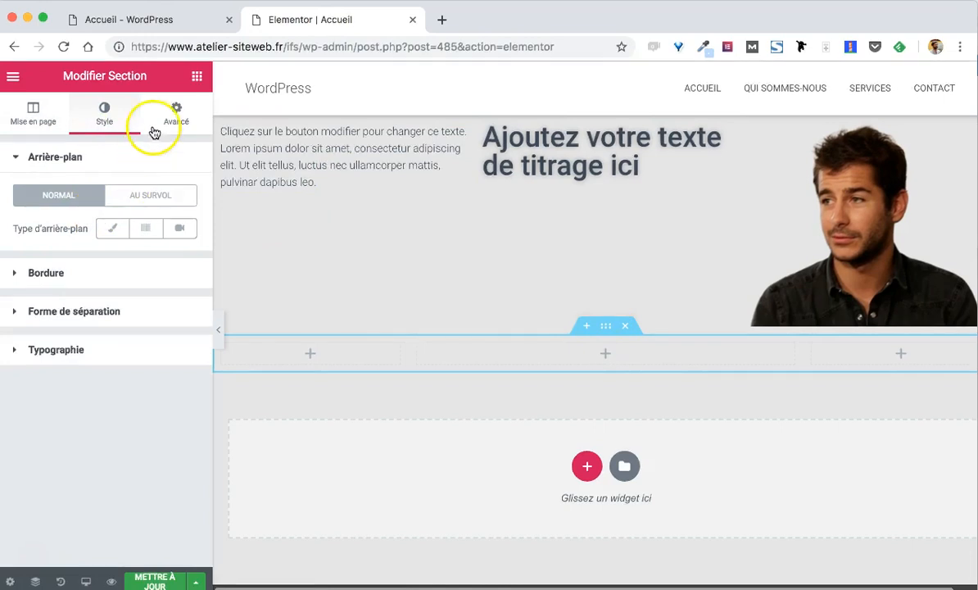
{"action": "left_click", "coordinate": [112, 232]}
{"action": "left_click", "coordinate": [120, 337]}
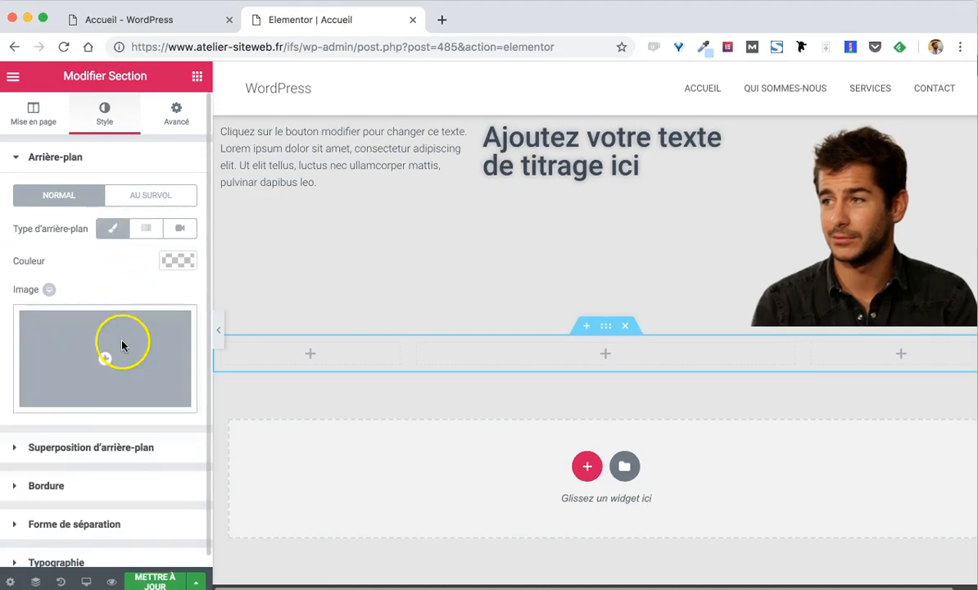
{"action": "left_click", "coordinate": [171, 327]}
{"action": "left_click", "coordinate": [911, 554]}
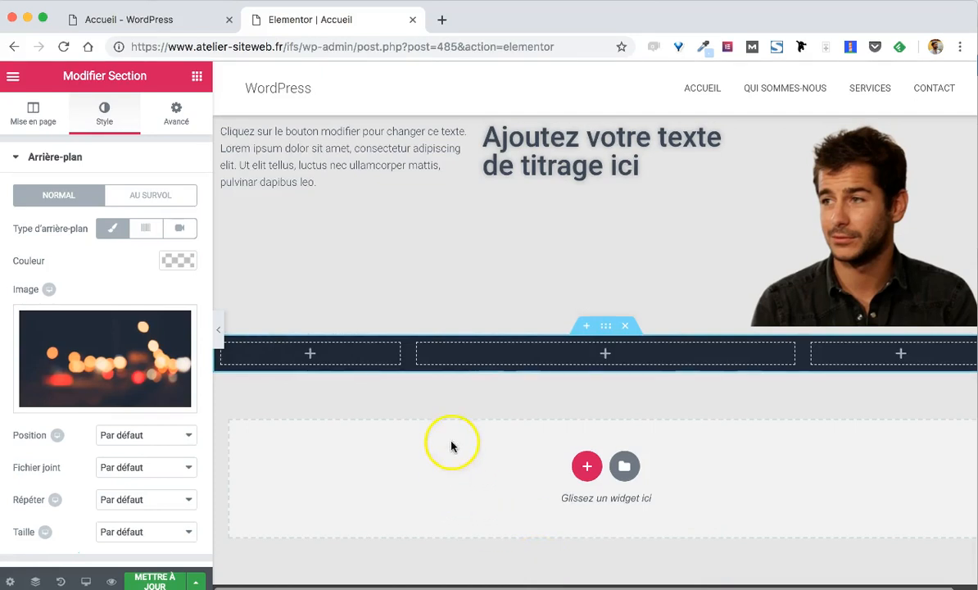
Update the Accueil page, reload the live home page to check it, and return to the Elementor editor
{"action": "mouse_move", "coordinate": [421, 353]}
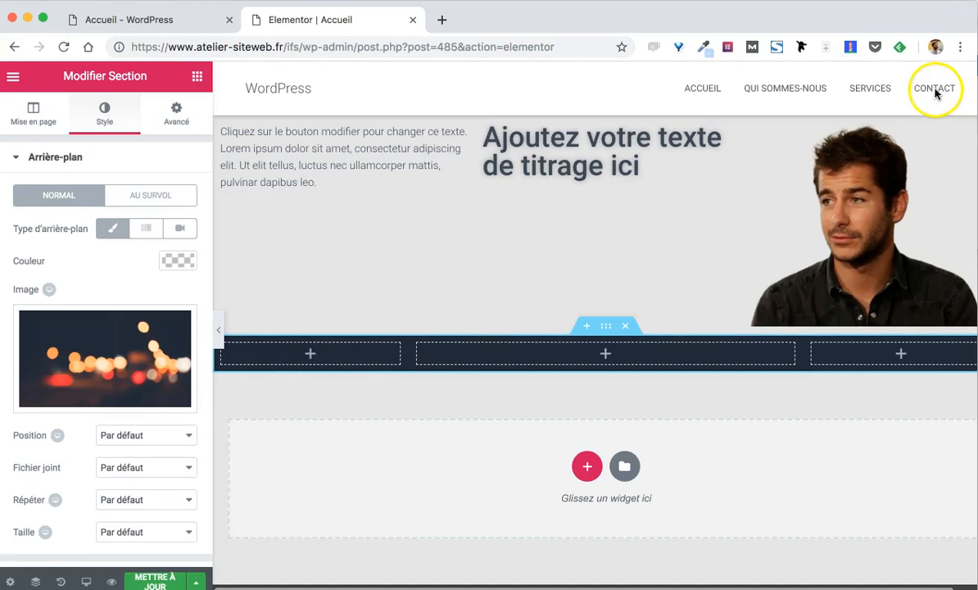
{"action": "left_click", "coordinate": [154, 580]}
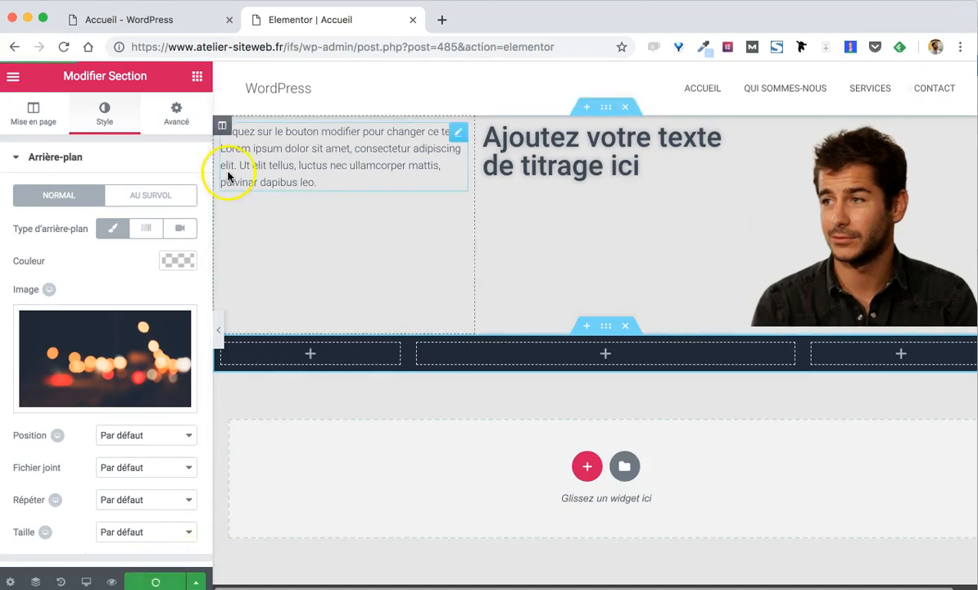
{"action": "left_click", "coordinate": [187, 27]}
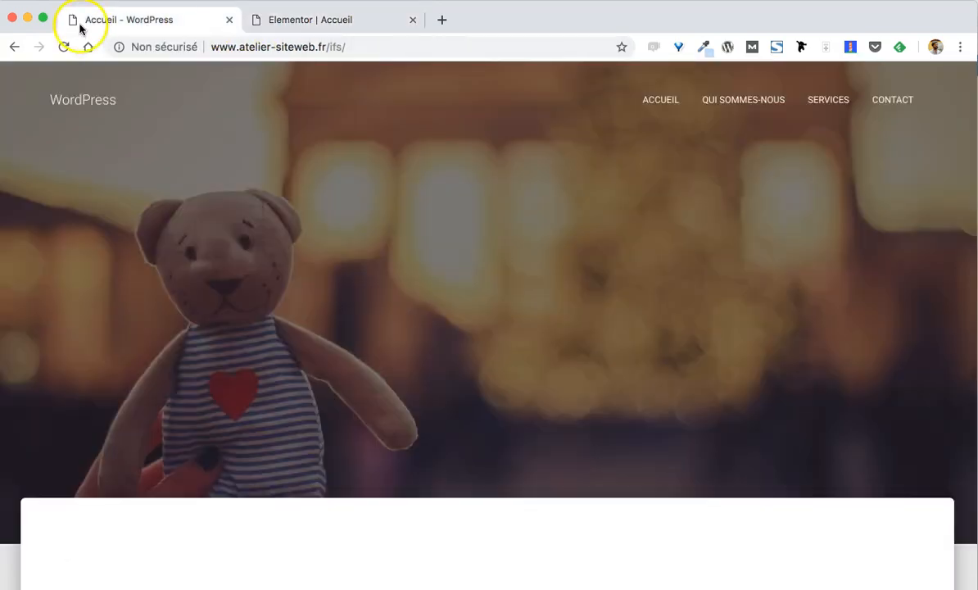
{"action": "left_click", "coordinate": [66, 47]}
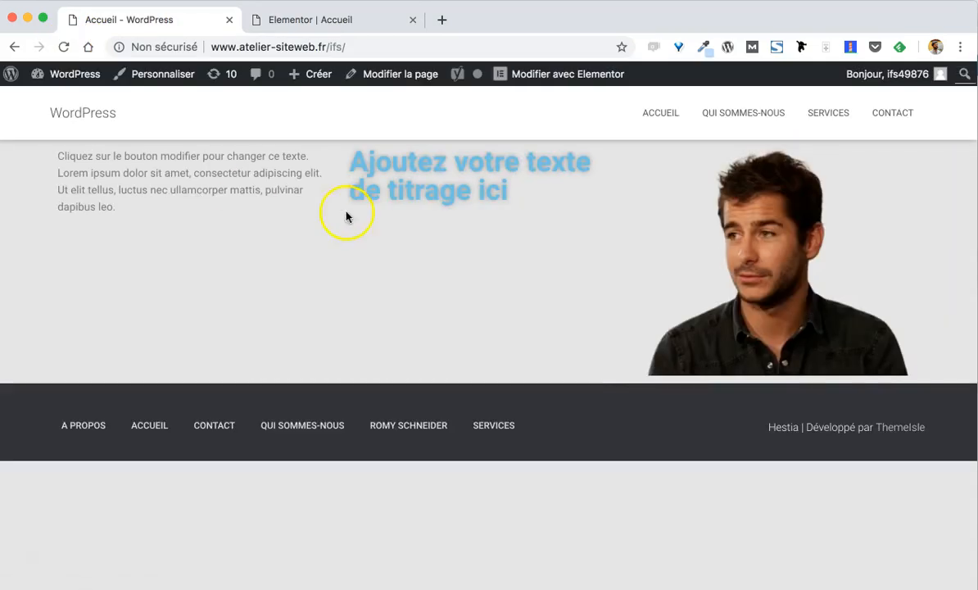
{"action": "left_click", "coordinate": [317, 18]}
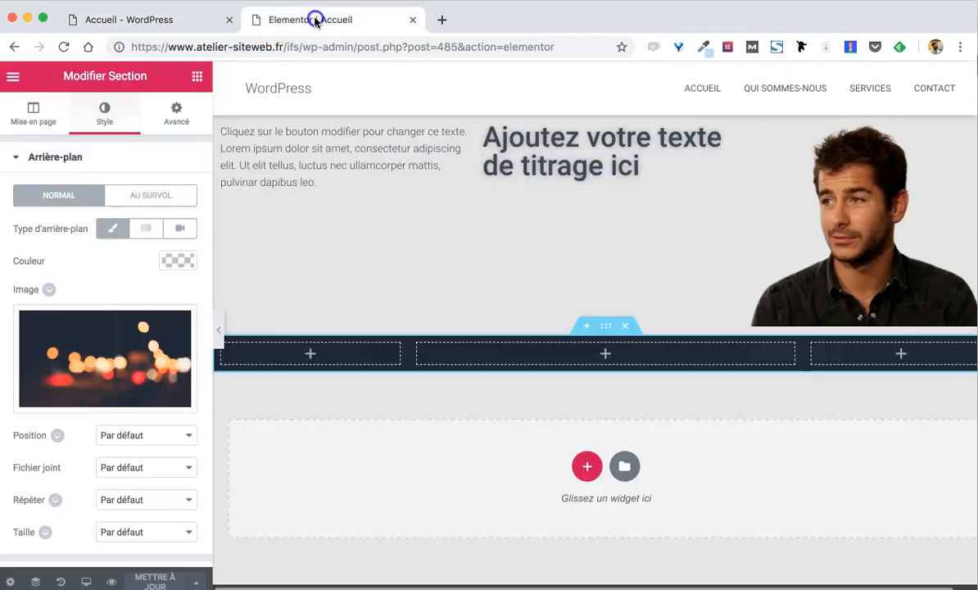
Leave Elementor for the WordPress dashboard and open the list of all pages
{"action": "left_click", "coordinate": [14, 79]}
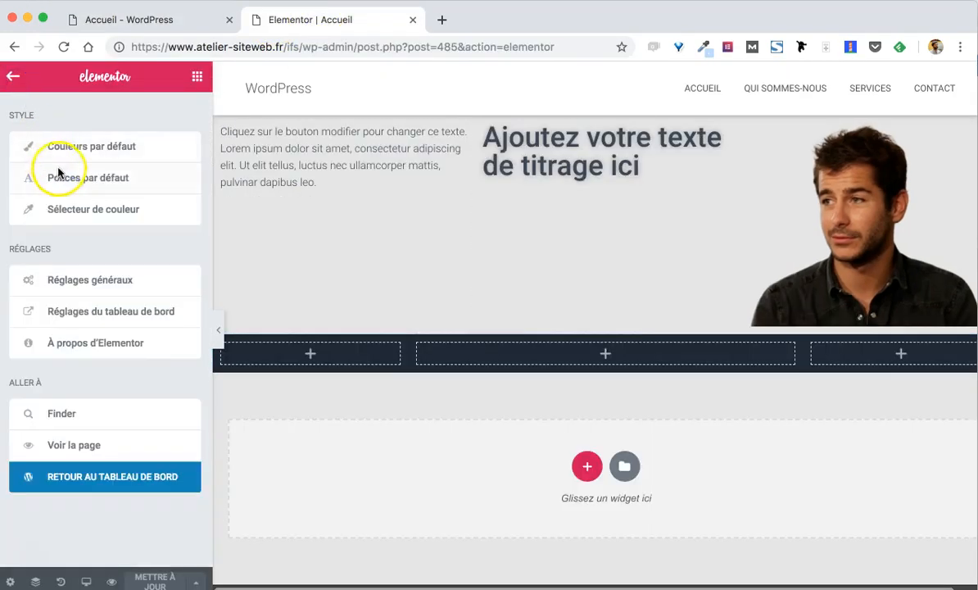
{"action": "left_click", "coordinate": [66, 480]}
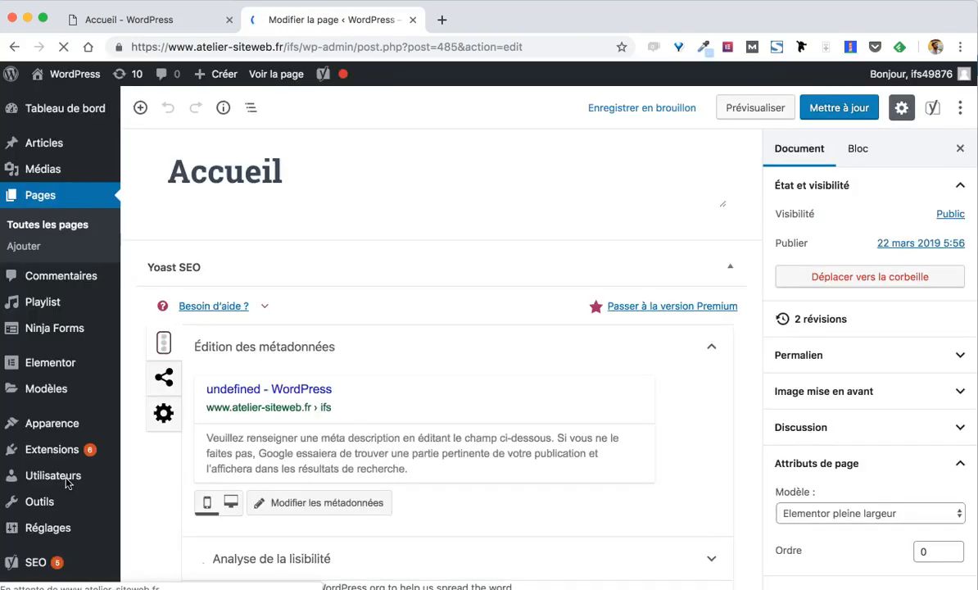
{"action": "left_click", "coordinate": [33, 247]}
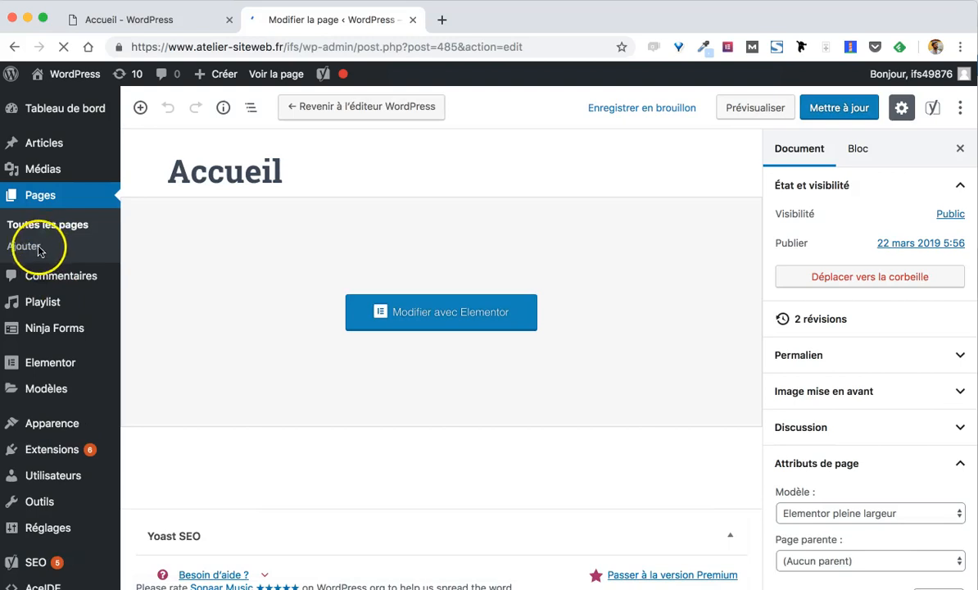
{"action": "left_click", "coordinate": [45, 206]}
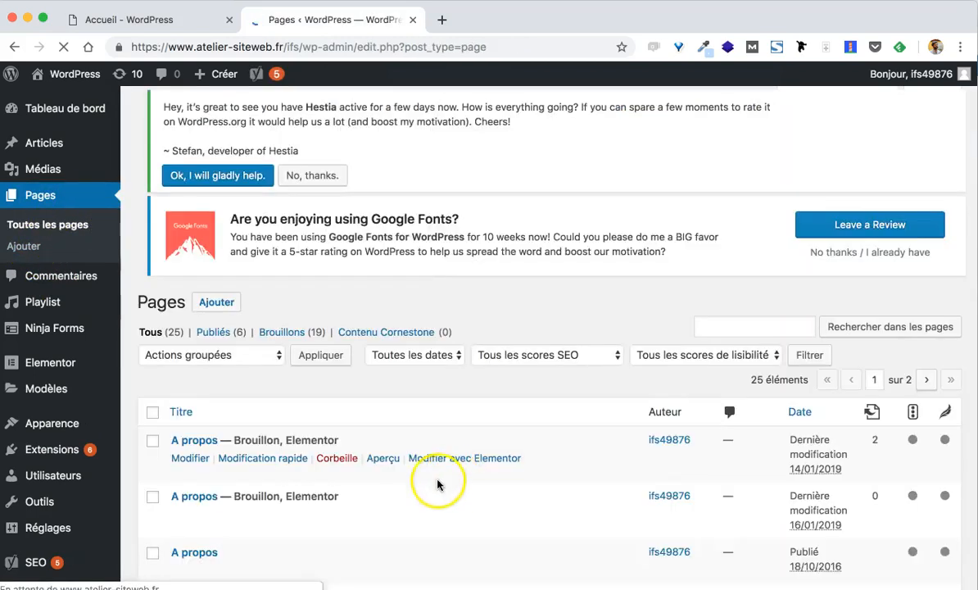
Filter the pages list to published pages and look through them
{"action": "scroll", "coordinate": [267, 342], "scroll_direction": "down", "scroll_amount": 3}
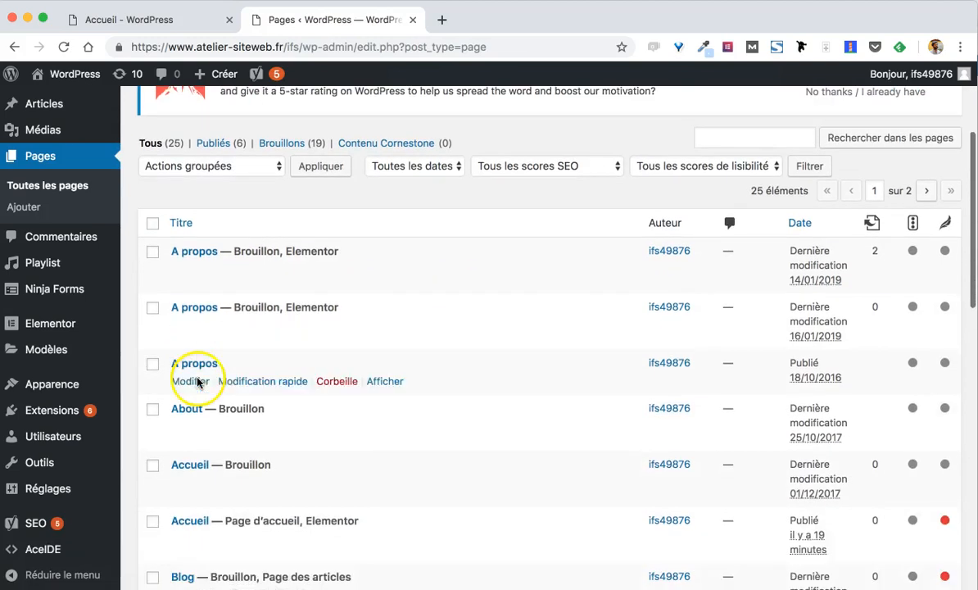
{"action": "scroll", "coordinate": [180, 376], "scroll_direction": "up", "scroll_amount": 1}
{"action": "left_click", "coordinate": [211, 217]}
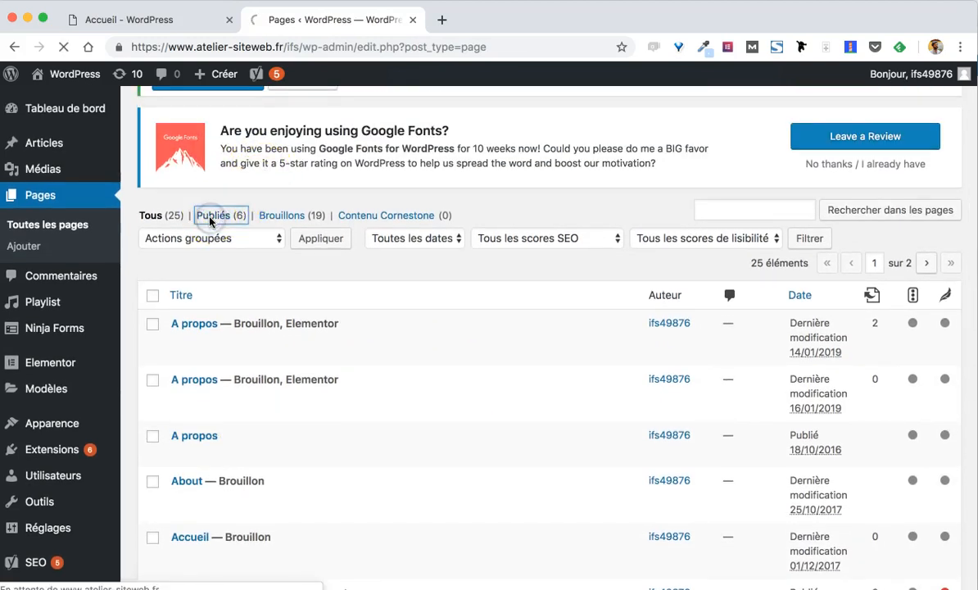
{"action": "scroll", "coordinate": [169, 395], "scroll_direction": "down", "scroll_amount": 1}
{"action": "mouse_move", "coordinate": [191, 480]}
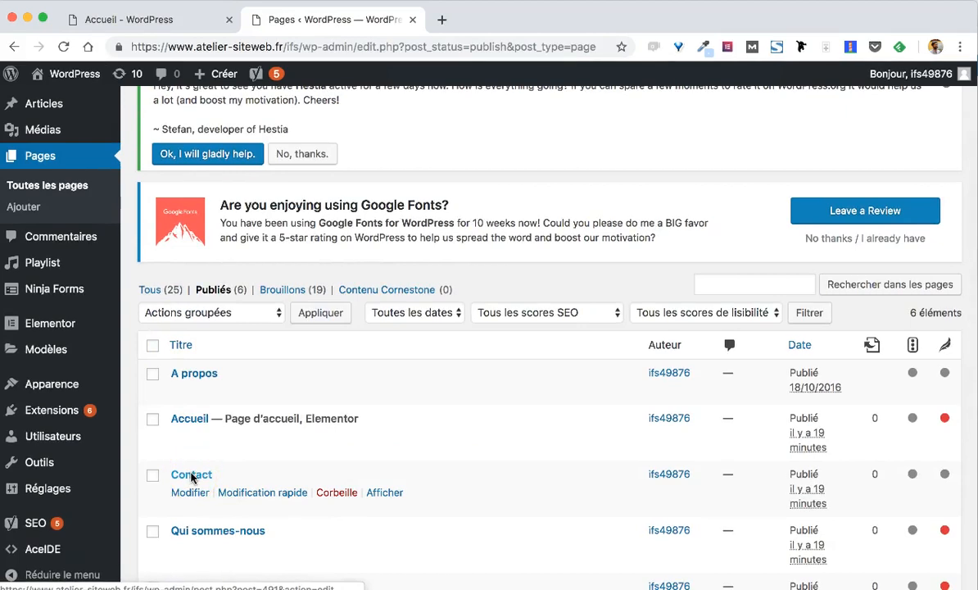
Open the page for adding extensions in a new tab and search for ninja forms
{"action": "mouse_move", "coordinate": [82, 408]}
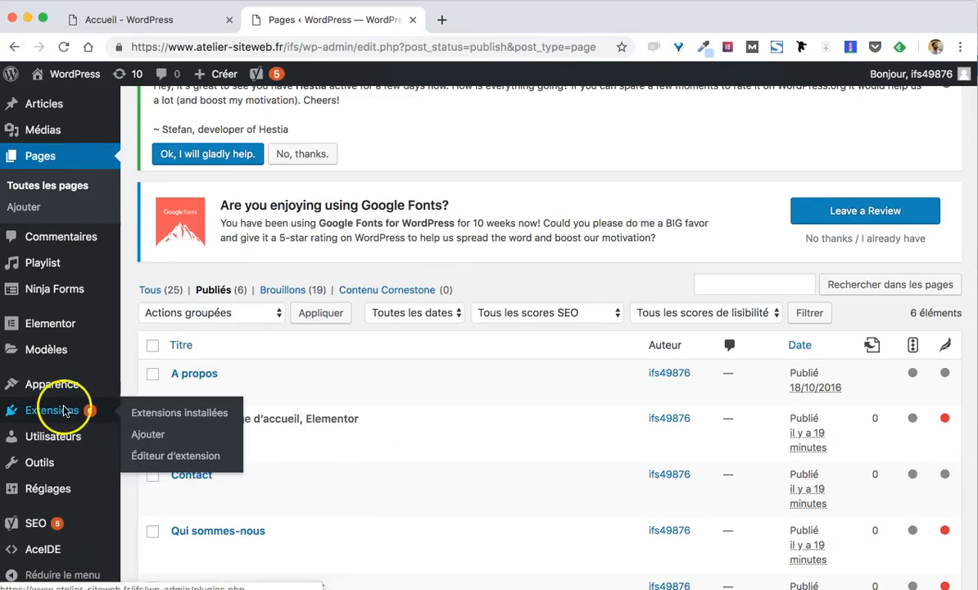
{"action": "left_click", "coordinate": [147, 438], "text": "super"}
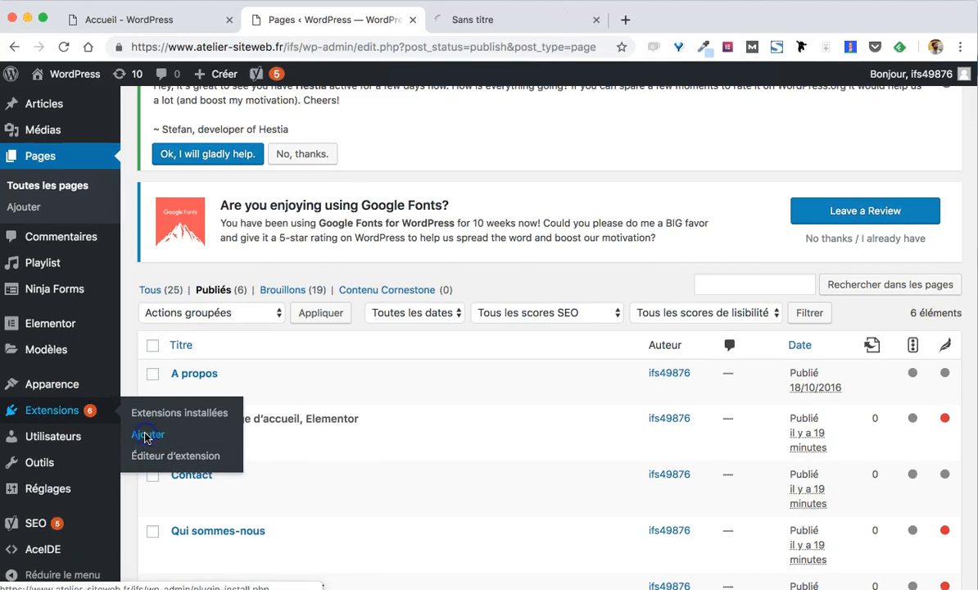
{"action": "key", "text": "ctrl+Tab"}
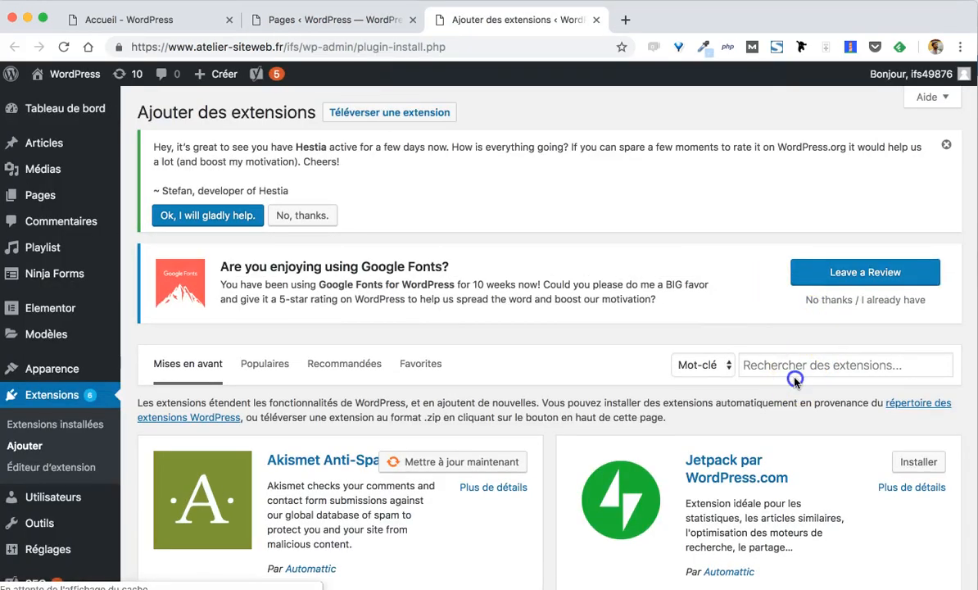
{"action": "left_click", "coordinate": [776, 369]}
{"action": "type", "text": "ninja forms"}
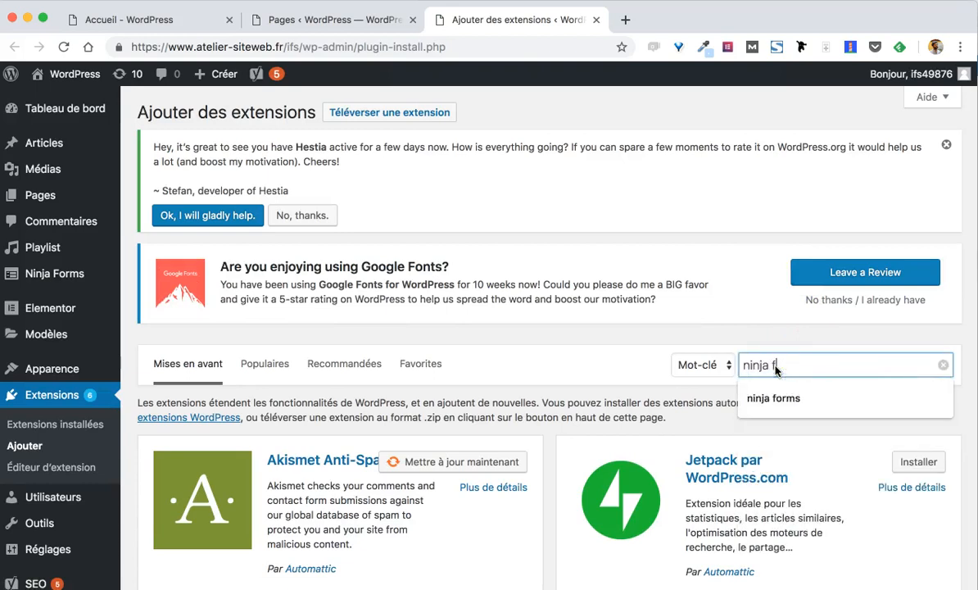
{"action": "key", "text": "Return"}
{"action": "scroll", "coordinate": [776, 371], "scroll_direction": "down", "scroll_amount": 1}
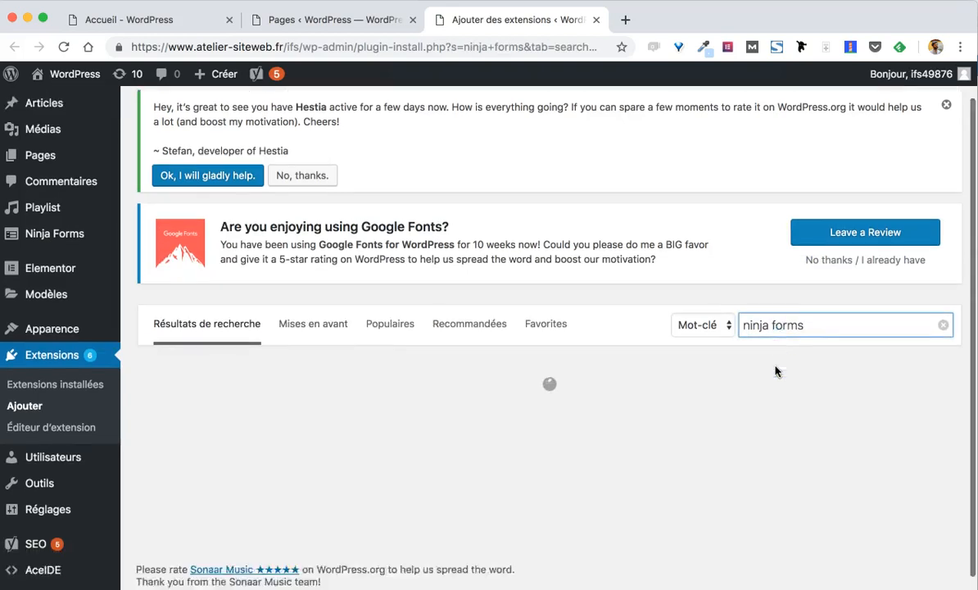
{"action": "scroll", "coordinate": [776, 371], "scroll_direction": "up", "scroll_amount": 1}
{"action": "scroll", "coordinate": [246, 424], "scroll_direction": "down", "scroll_amount": 1}
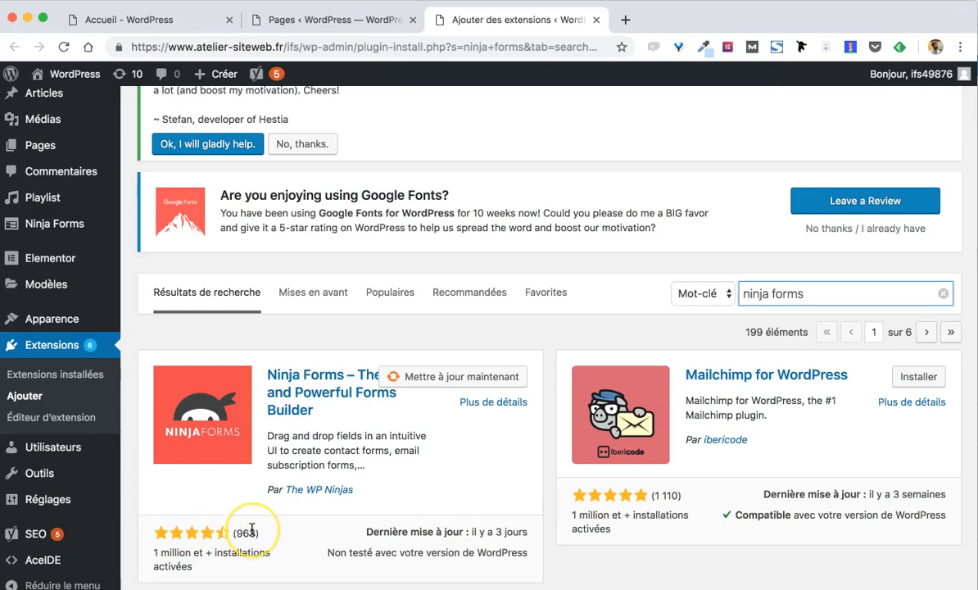
Look over the Ninja Forms listing and search the extensions for duplicate post
{"action": "scroll", "coordinate": [247, 523], "scroll_direction": "down", "scroll_amount": 1}
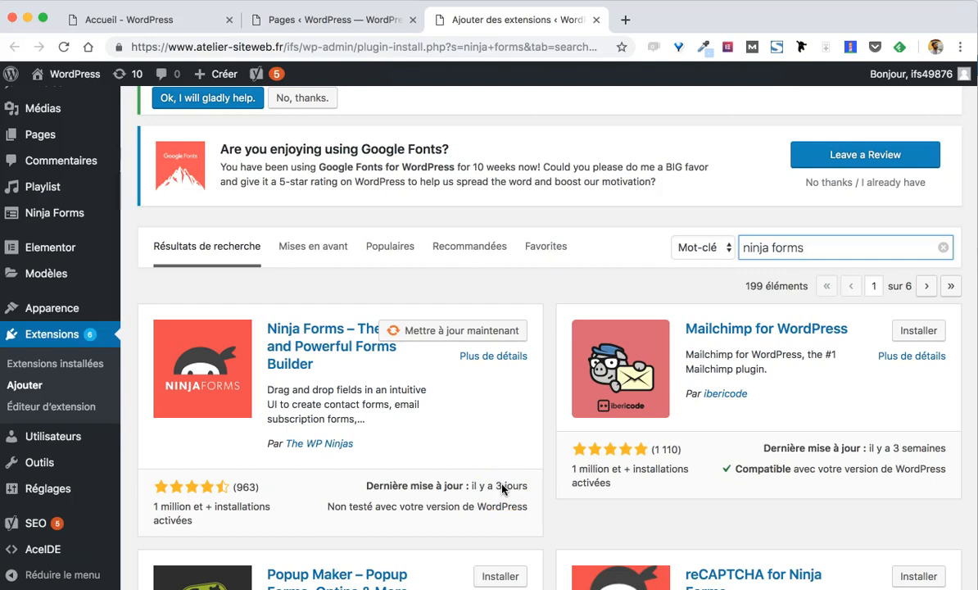
{"action": "triple_click", "coordinate": [844, 258]}
{"action": "type", "text": "duplicate post"}
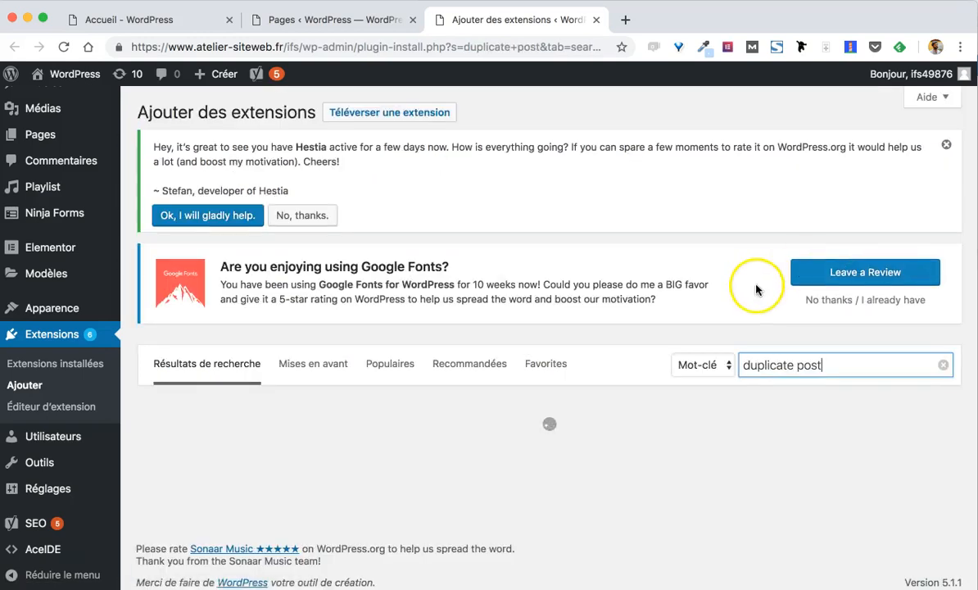
Look over the Duplicate Post extension in the search results and open the list of all pages
{"action": "scroll", "coordinate": [557, 450], "scroll_direction": "down", "scroll_amount": 1}
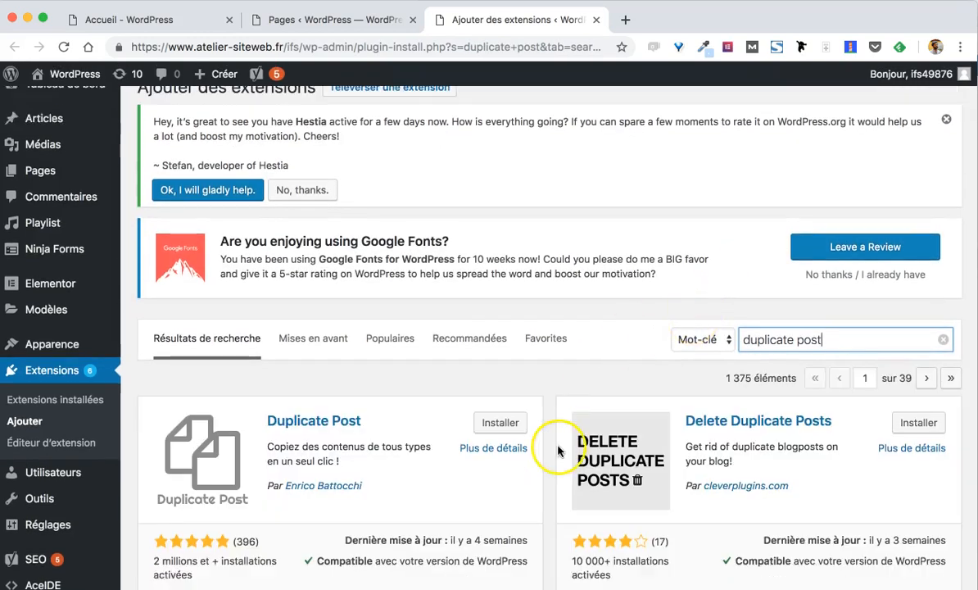
{"action": "scroll", "coordinate": [557, 451], "scroll_direction": "down", "scroll_amount": 4}
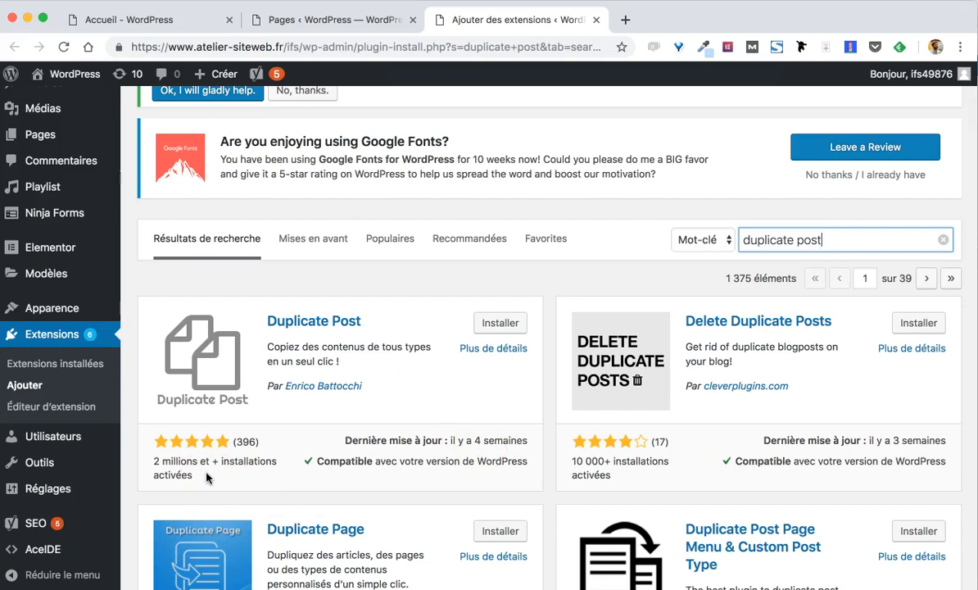
{"action": "left_click", "coordinate": [44, 134]}
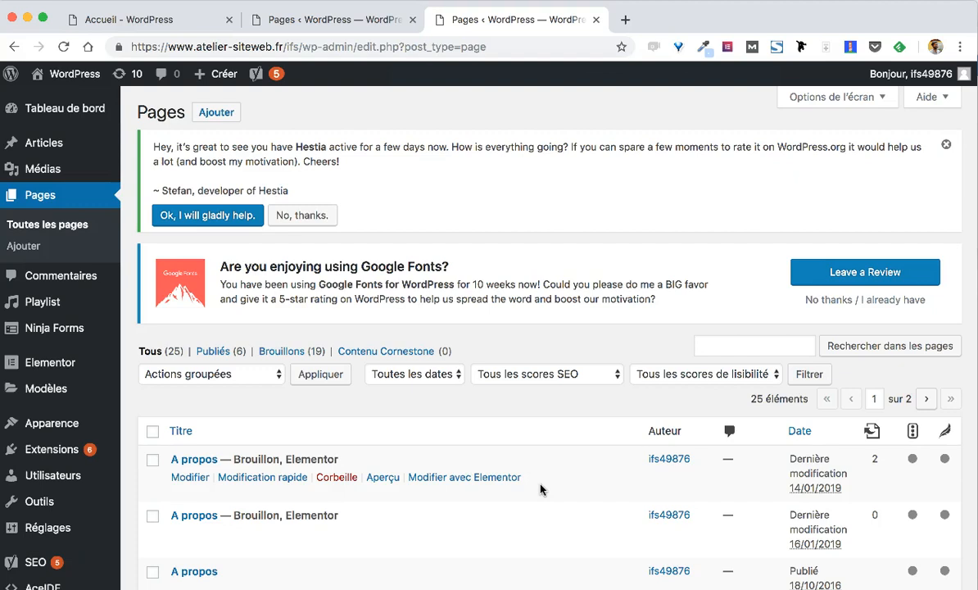
Open the Me contacter form from the Ninja Forms dashboard for editing
{"action": "left_click", "coordinate": [58, 329]}
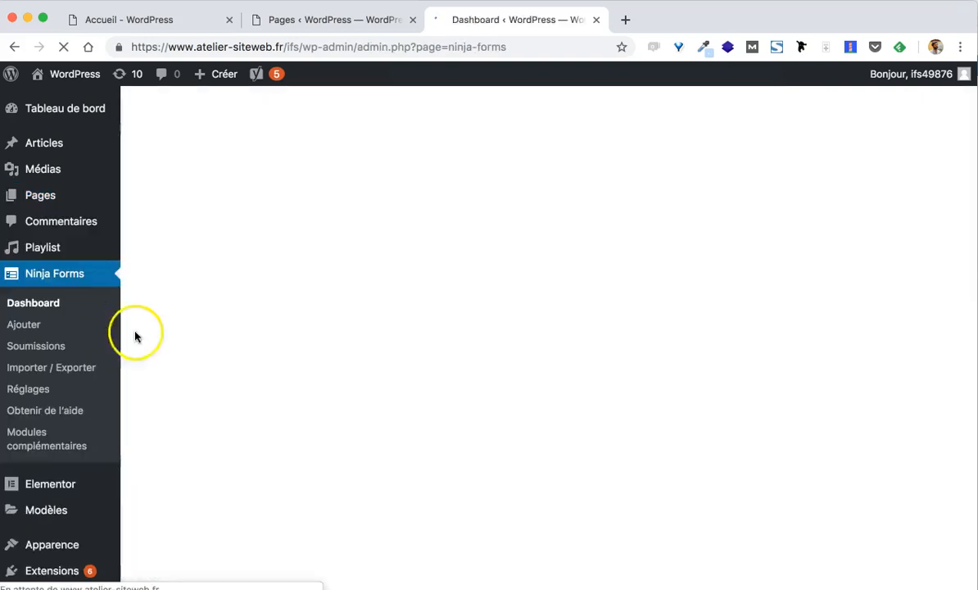
{"action": "scroll", "coordinate": [156, 336], "scroll_direction": "down", "scroll_amount": 1}
{"action": "left_click", "coordinate": [302, 374]}
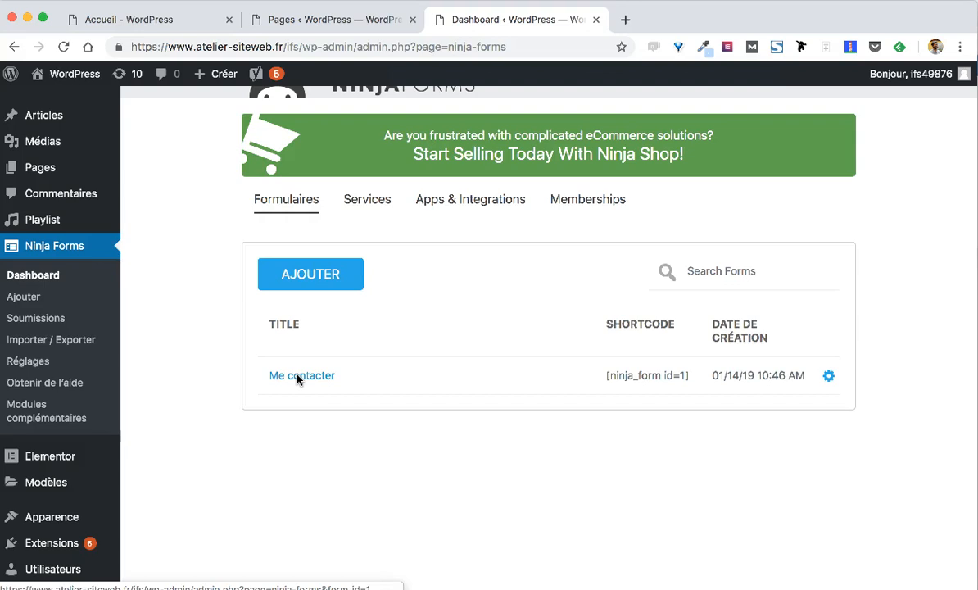
{"action": "left_click", "coordinate": [299, 378]}
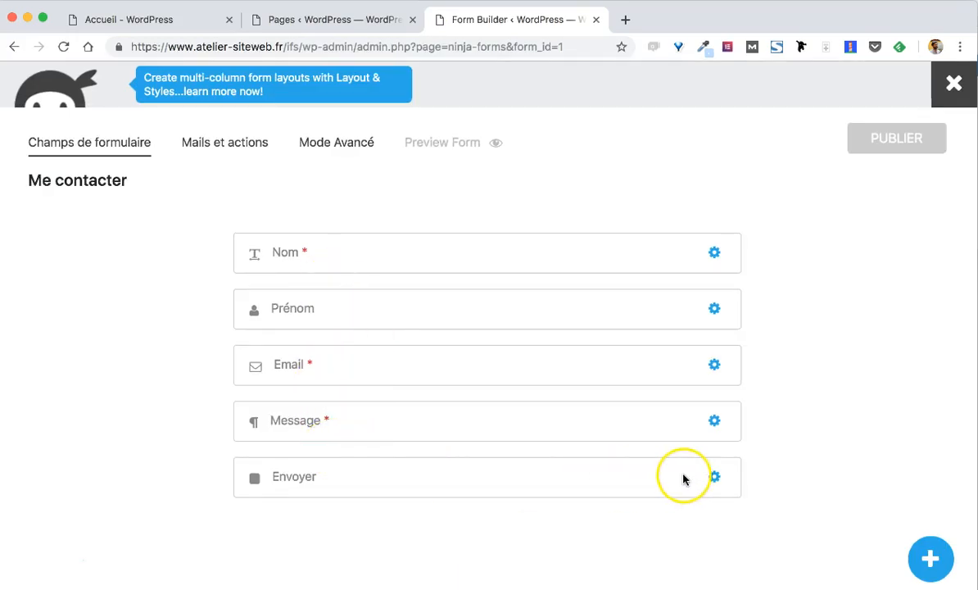
Examine the settings of the form's Envoyer field and the field types that can be added
{"action": "left_click", "coordinate": [716, 478]}
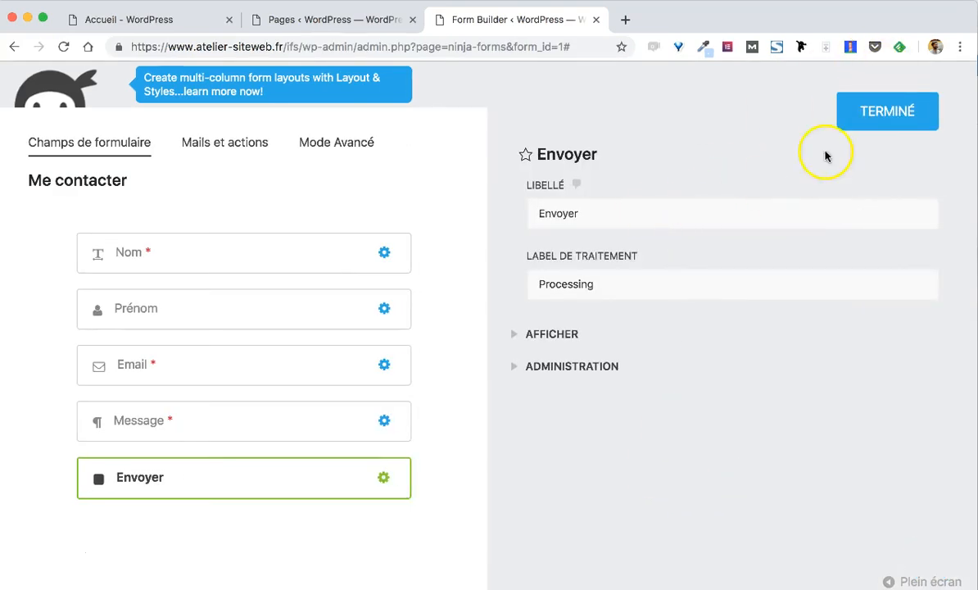
{"action": "left_click", "coordinate": [855, 124]}
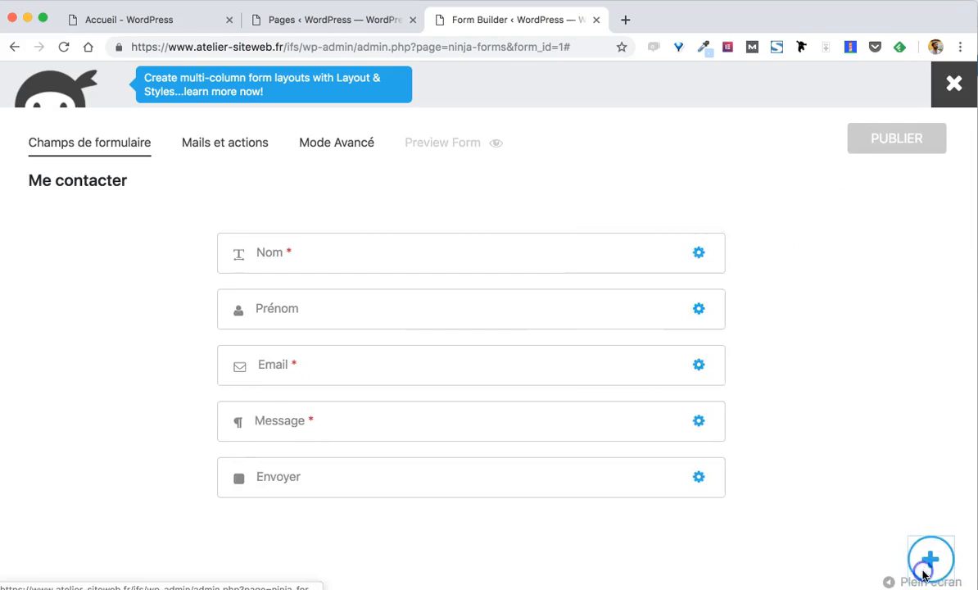
{"action": "left_click", "coordinate": [926, 572]}
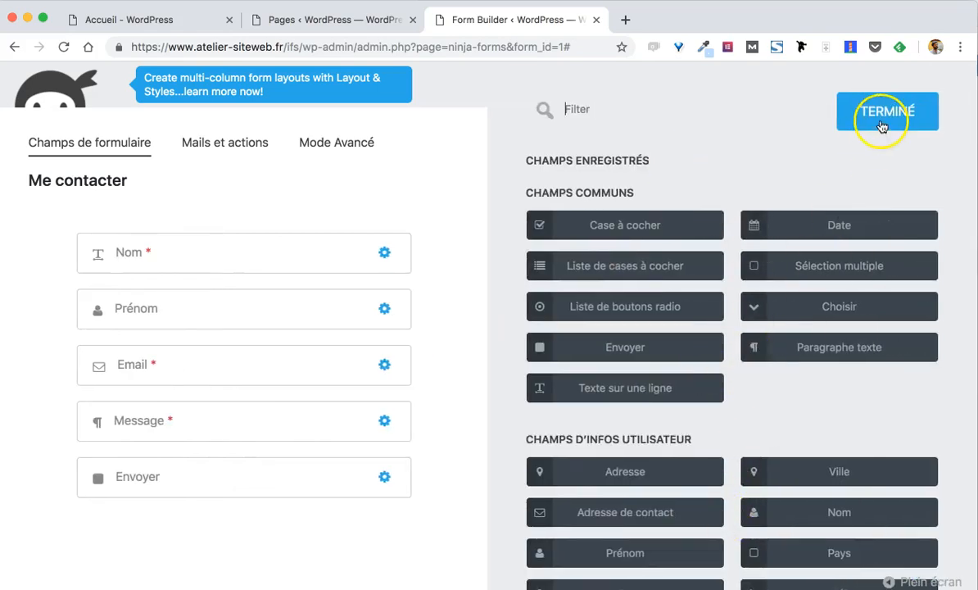
{"action": "left_click", "coordinate": [882, 125]}
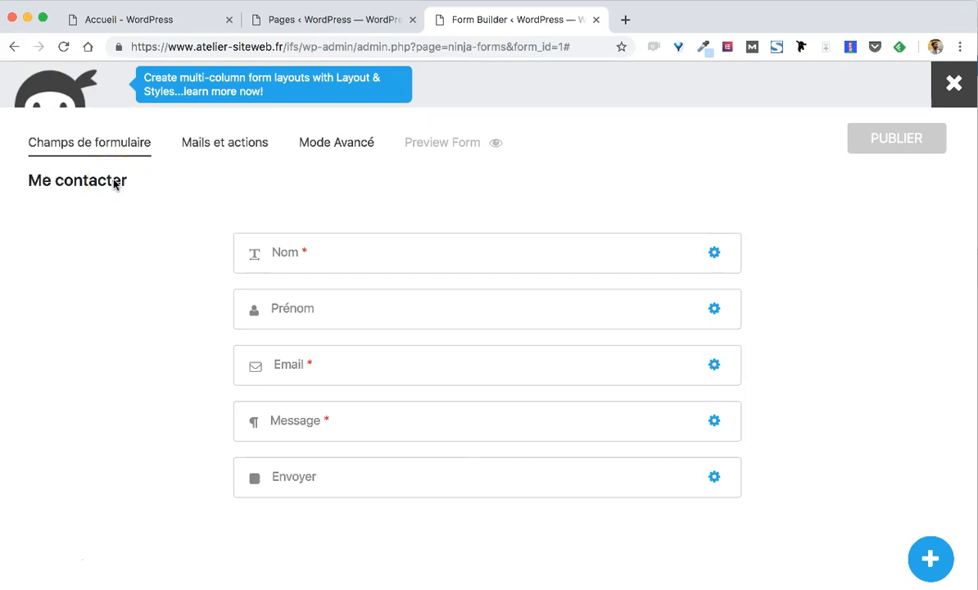
Examine the form's title and its title display option in the advanced display settings
{"action": "left_click", "coordinate": [350, 145]}
{"action": "left_click", "coordinate": [321, 269]}
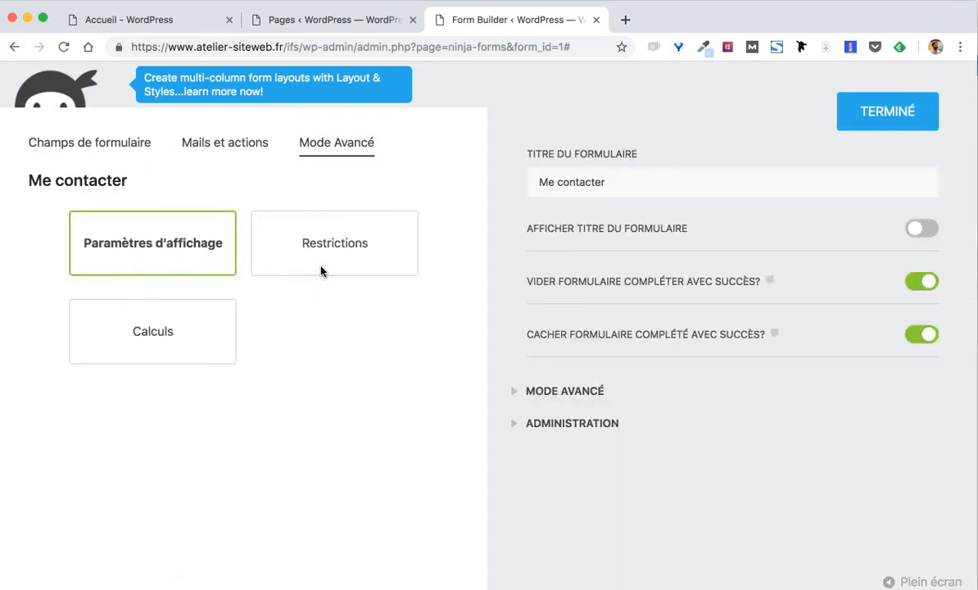
{"action": "left_click", "coordinate": [682, 184]}
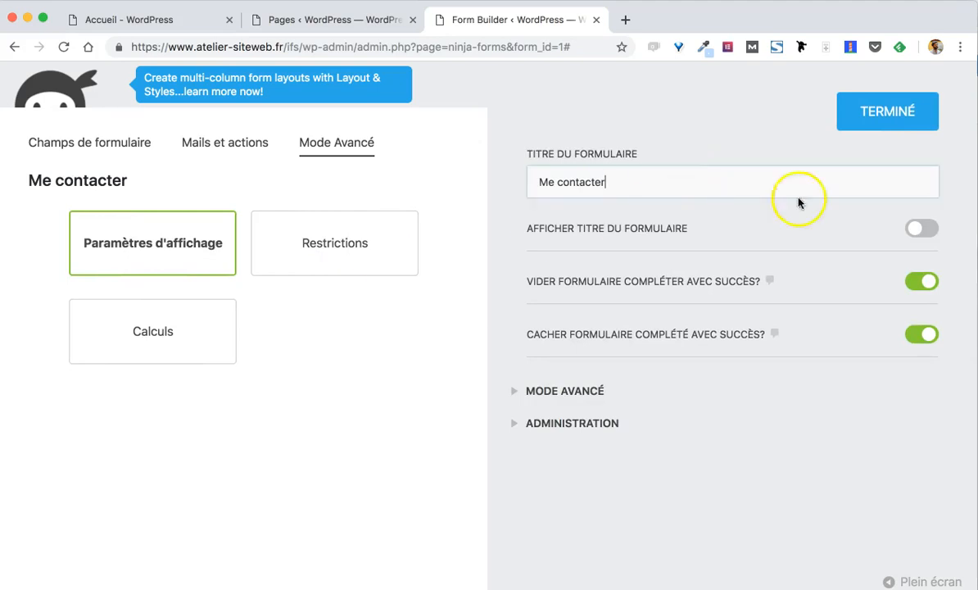
{"action": "left_click", "coordinate": [922, 229]}
{"action": "left_click_drag", "start_coordinate": [611, 184], "coordinate": [517, 184]}
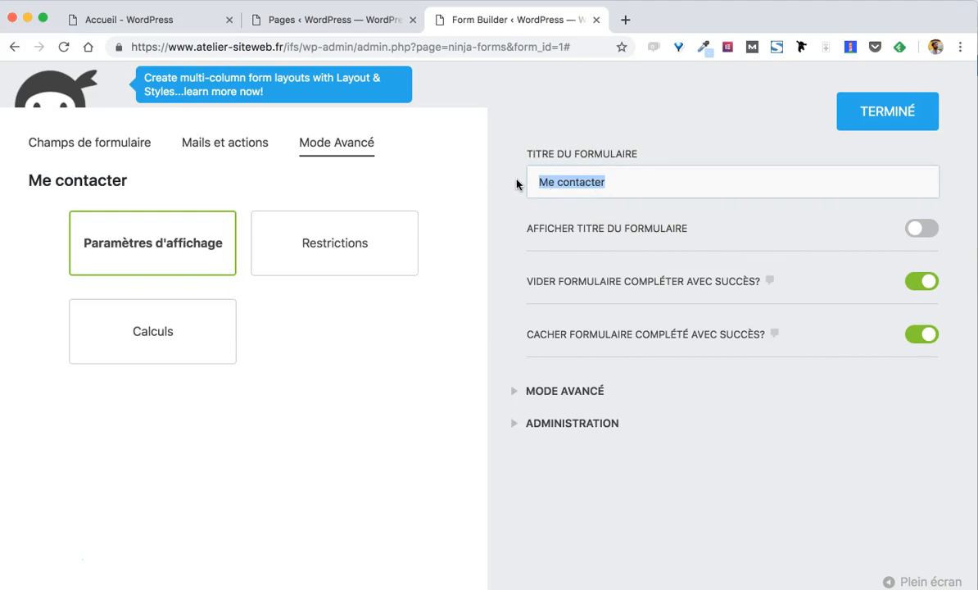
{"action": "left_click", "coordinate": [878, 113]}
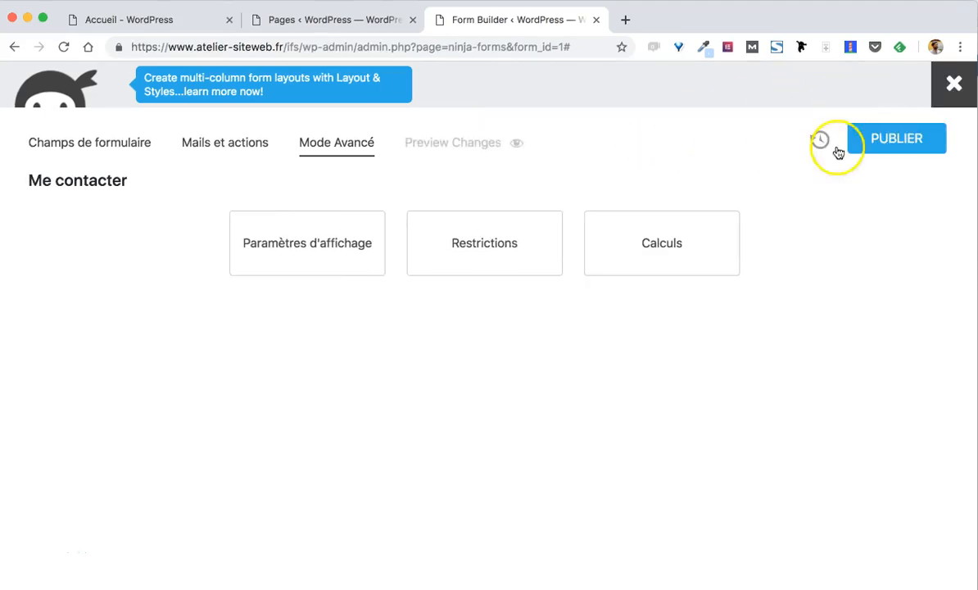
Publish the Me contacter form, then leave the form builder and close its browser tab
{"action": "left_click", "coordinate": [878, 145]}
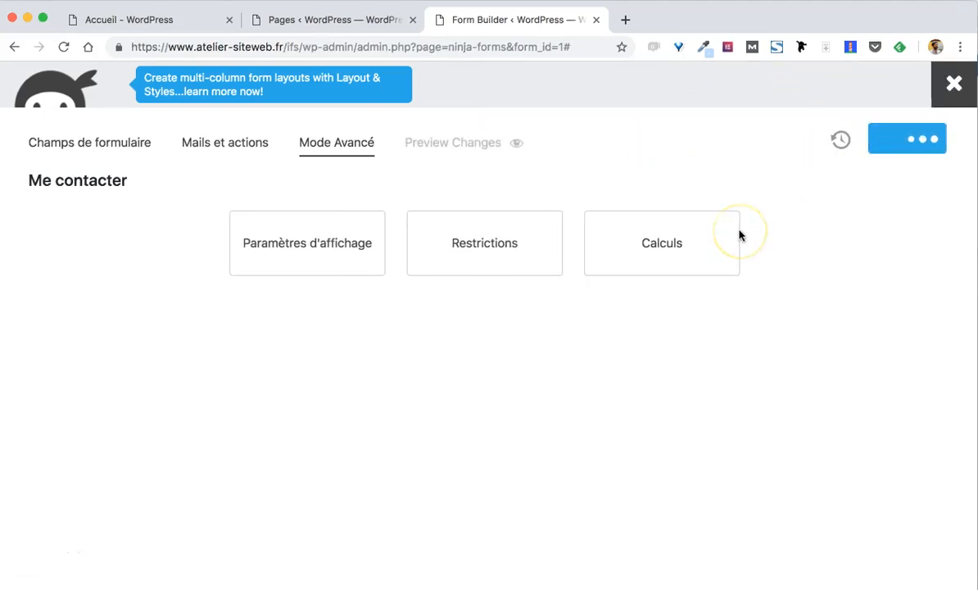
{"action": "left_click", "coordinate": [952, 90]}
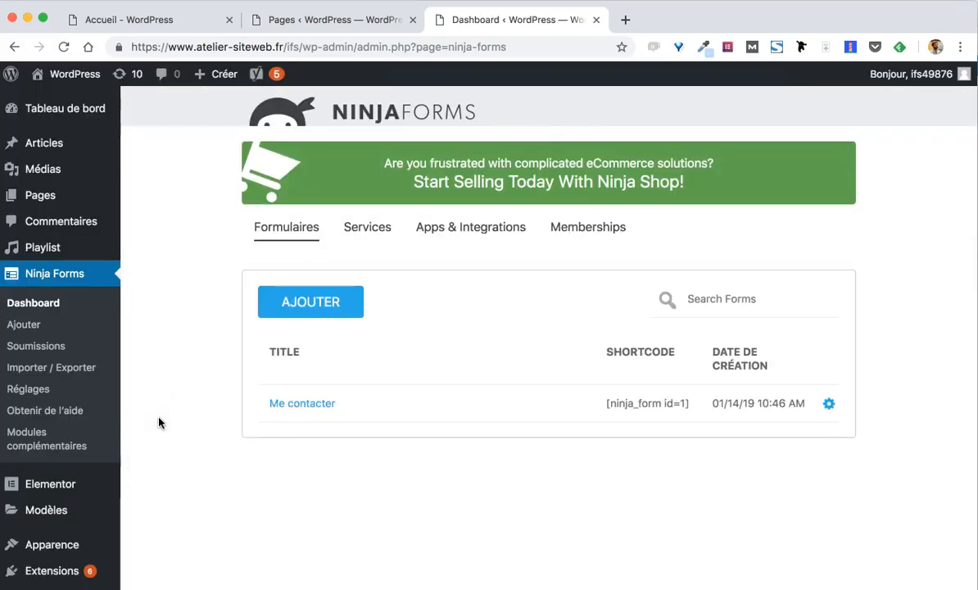
{"action": "left_click", "coordinate": [596, 20]}
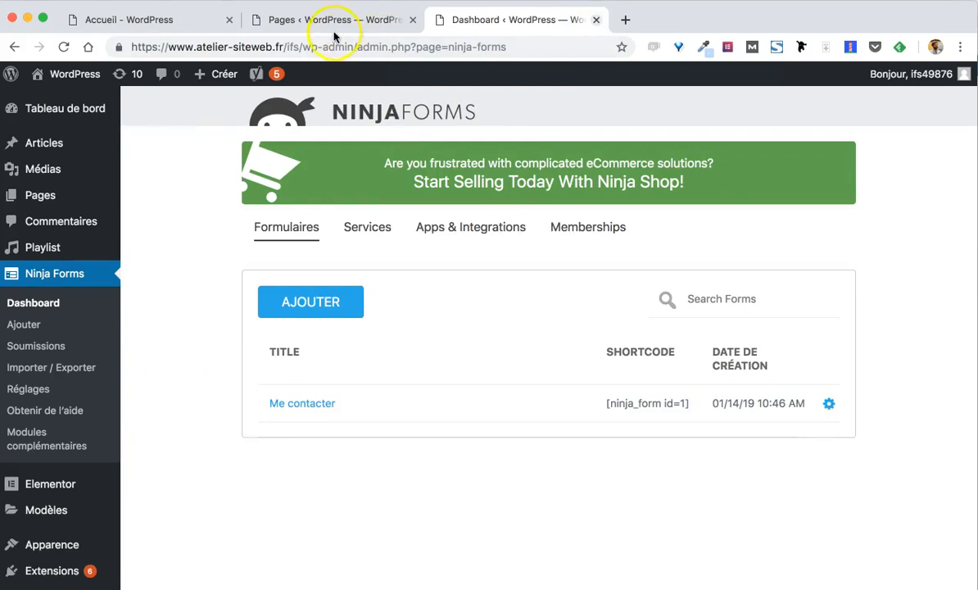
Open the published Contact page, set its template to Elementor pleine largeur and update it
{"action": "scroll", "coordinate": [254, 442], "scroll_direction": "down", "scroll_amount": 3}
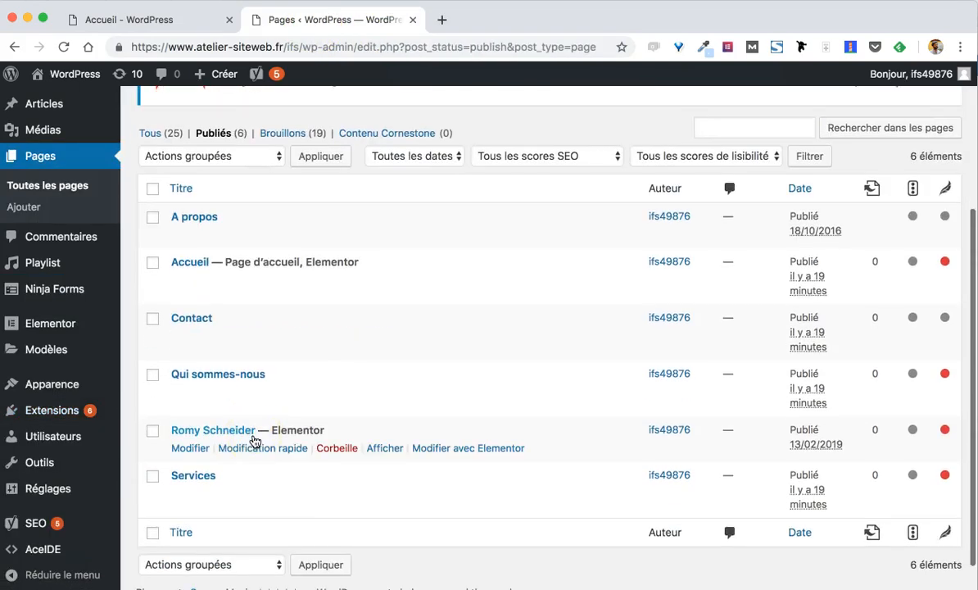
{"action": "left_click", "coordinate": [196, 317]}
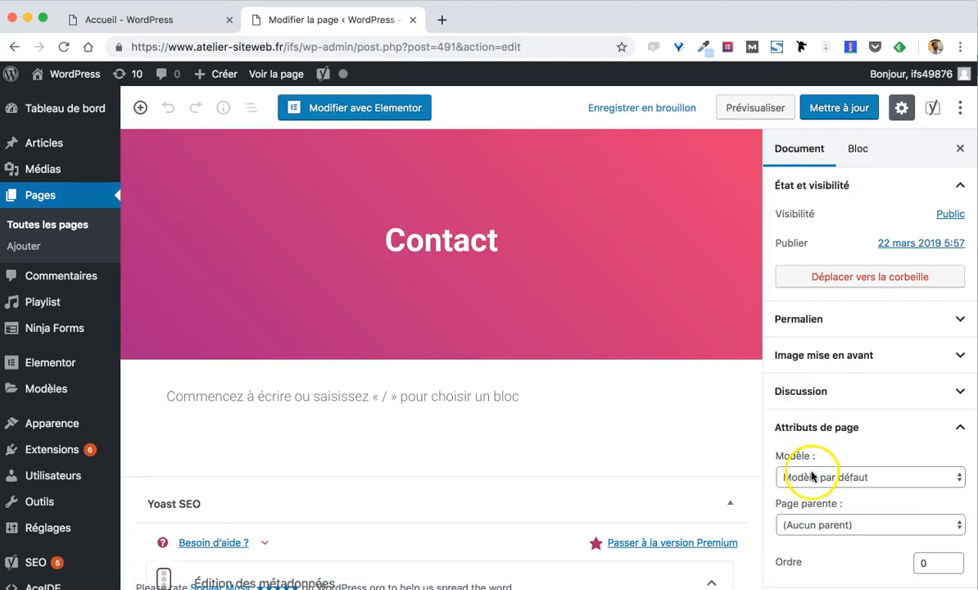
{"action": "left_click", "coordinate": [807, 480]}
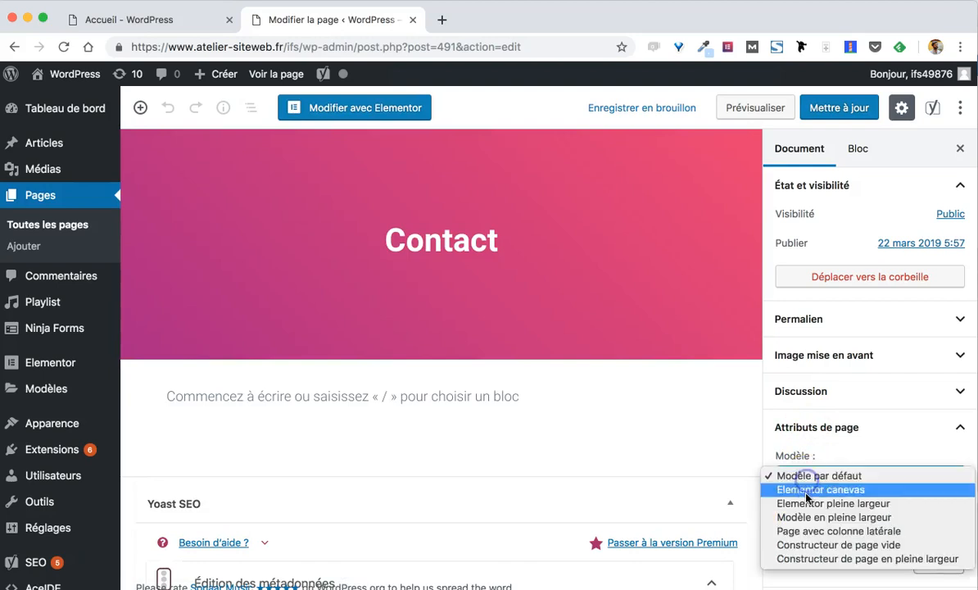
{"action": "left_click", "coordinate": [798, 503]}
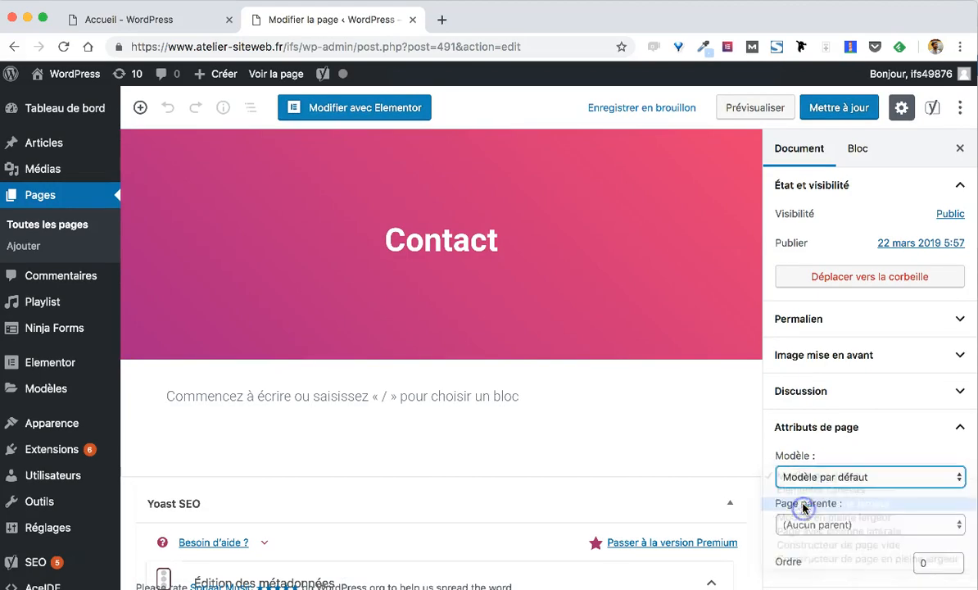
{"action": "left_click", "coordinate": [817, 111]}
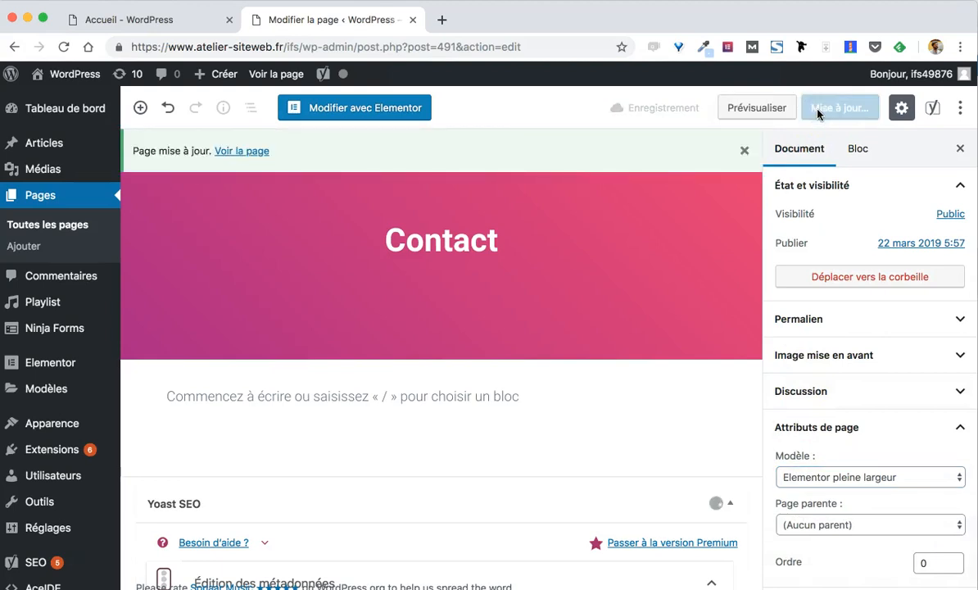
Edit the Contact page with Elementor and add a section with two equal columns
{"action": "left_click", "coordinate": [388, 109]}
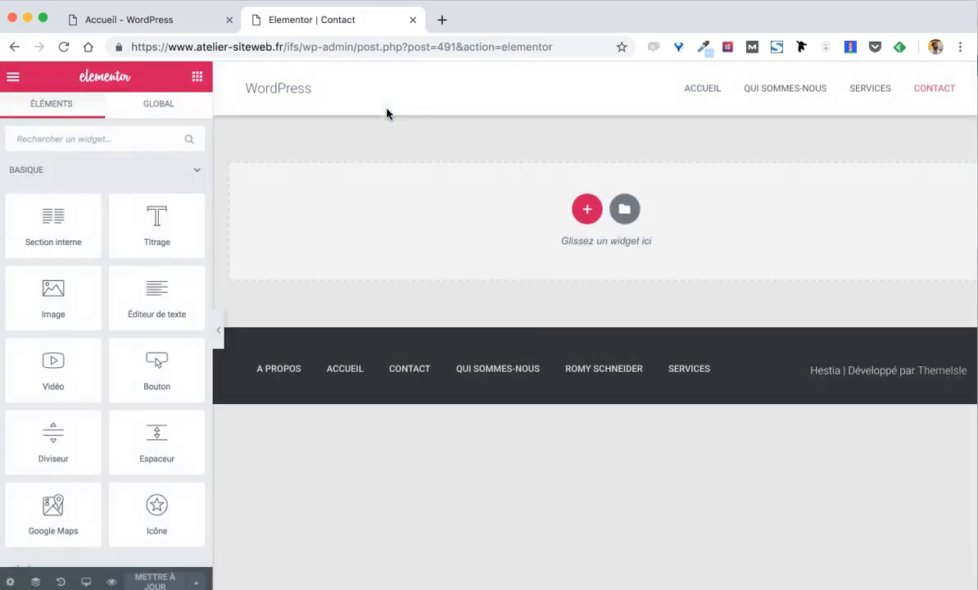
{"action": "left_click", "coordinate": [586, 208]}
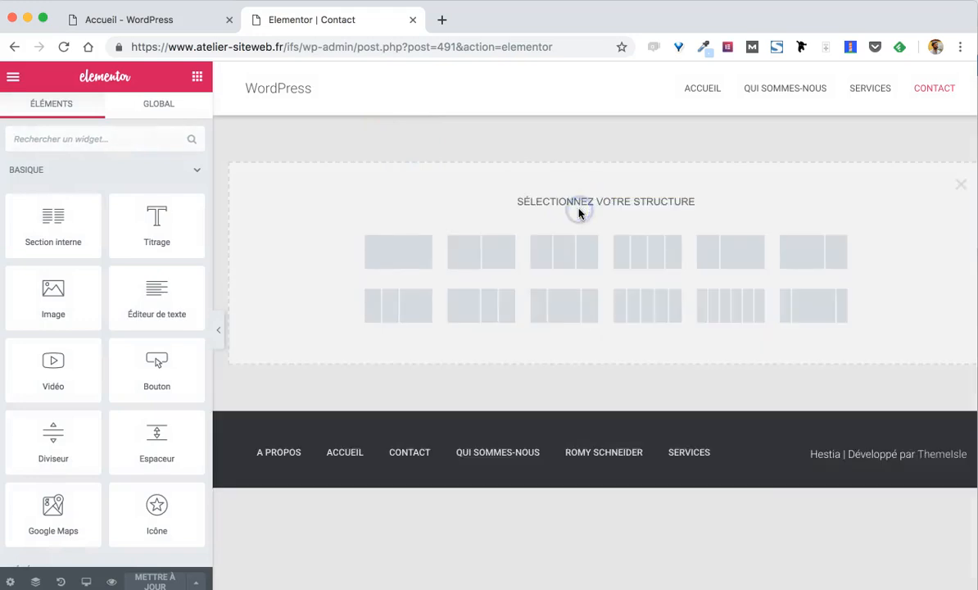
{"action": "left_click", "coordinate": [494, 256]}
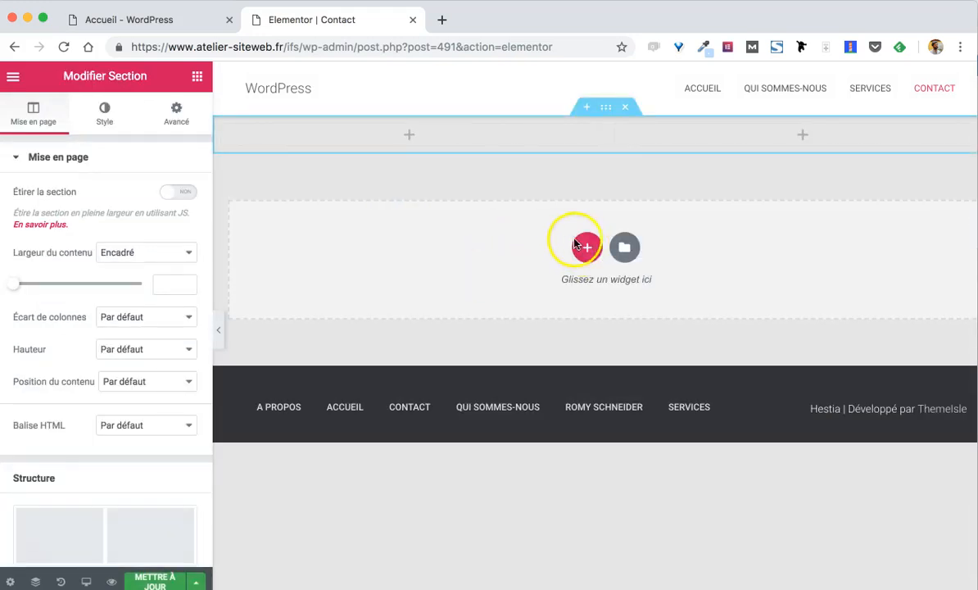
Place the WordPress Ninja Forms widget in the right column of the new section
{"action": "left_click", "coordinate": [666, 138]}
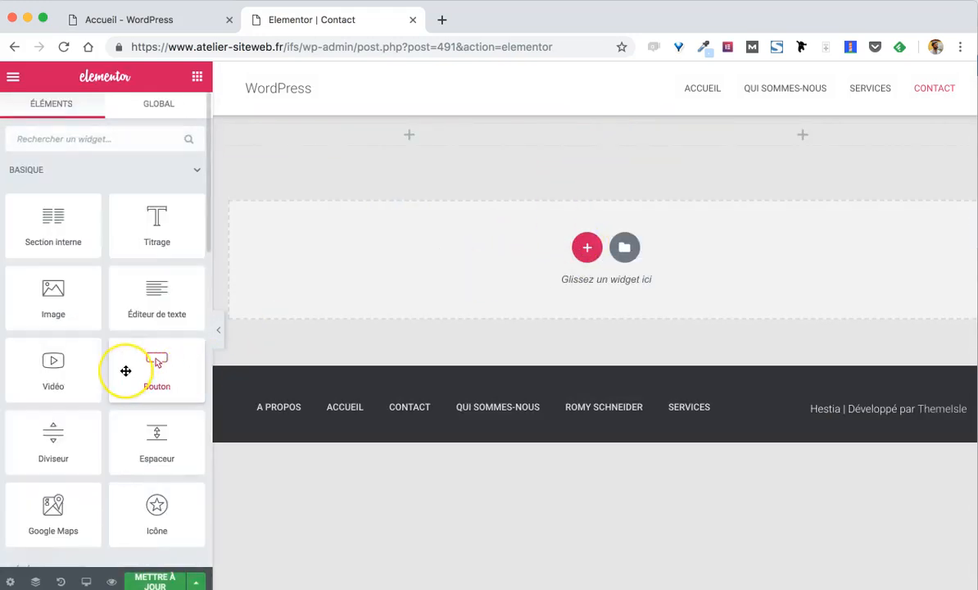
{"action": "scroll", "coordinate": [125, 373], "scroll_direction": "down", "scroll_amount": 5}
{"action": "scroll", "coordinate": [124, 371], "scroll_direction": "down", "scroll_amount": 5}
{"action": "left_click", "coordinate": [48, 397]}
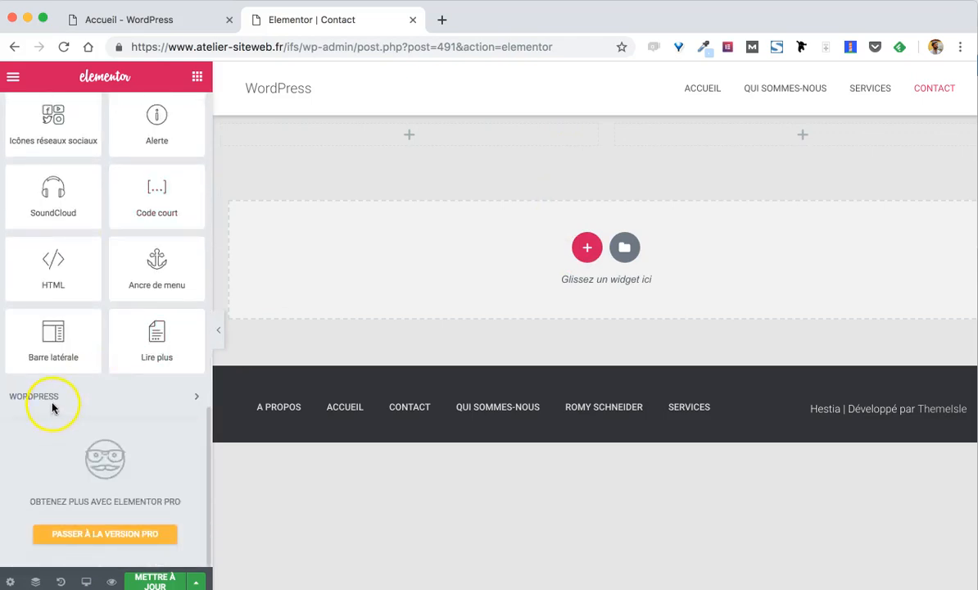
{"action": "scroll", "coordinate": [50, 400], "scroll_direction": "down", "scroll_amount": 5}
{"action": "scroll", "coordinate": [52, 401], "scroll_direction": "down", "scroll_amount": 10}
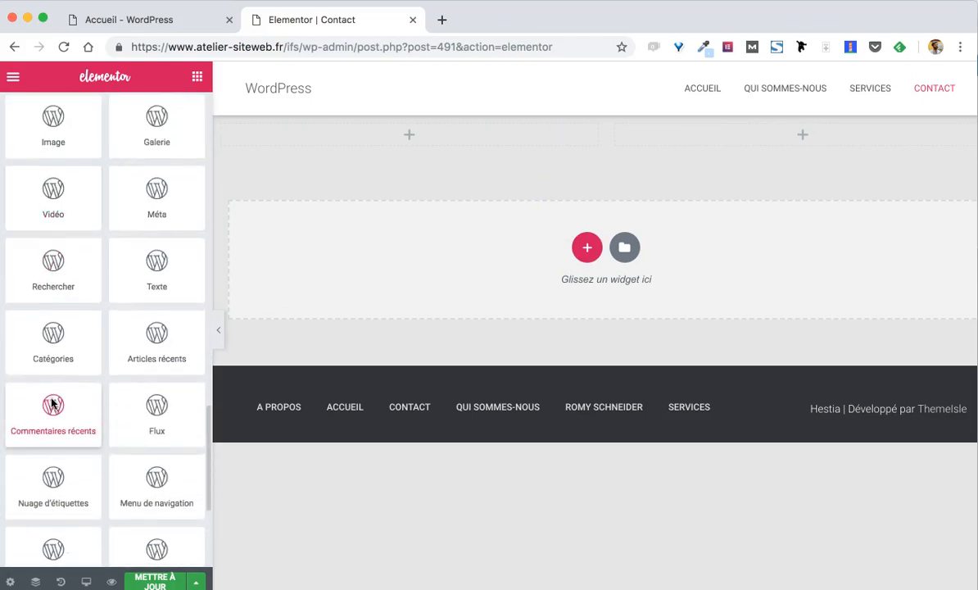
{"action": "left_click_drag", "start_coordinate": [59, 453], "coordinate": [790, 135]}
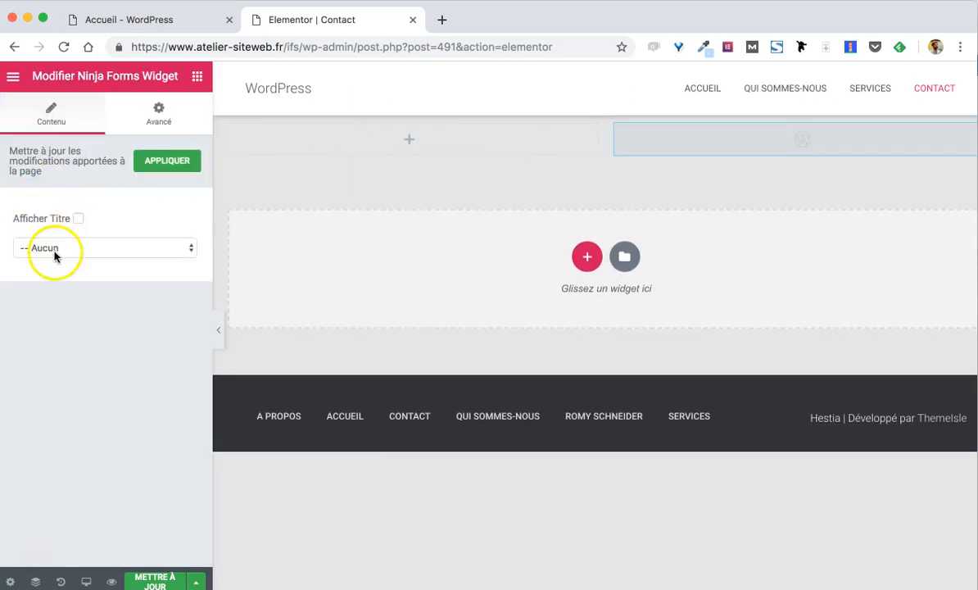
Set the Ninja Forms widget to the Me contacter form, apply the change and update the page
{"action": "left_click", "coordinate": [121, 247]}
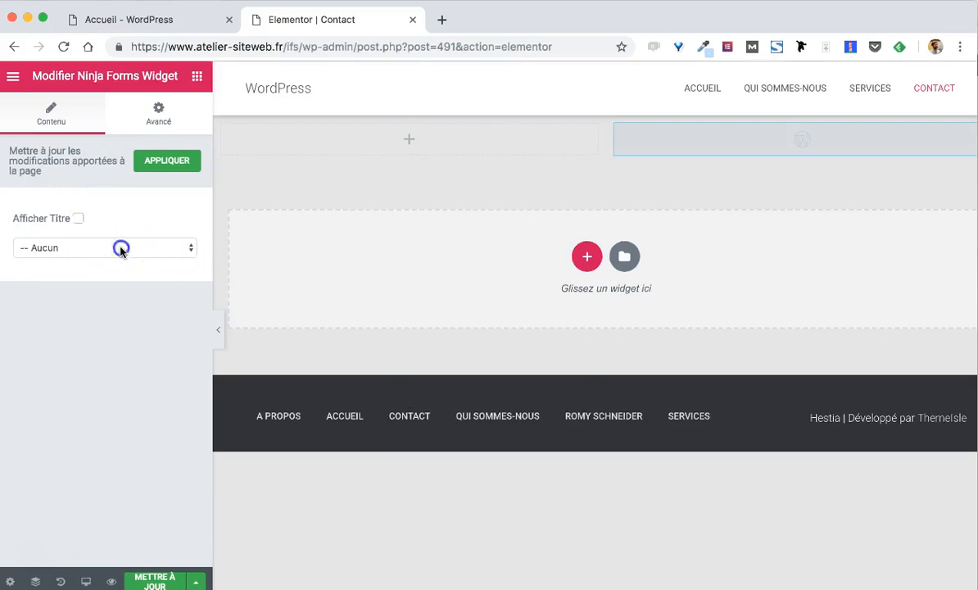
{"action": "left_click", "coordinate": [108, 261]}
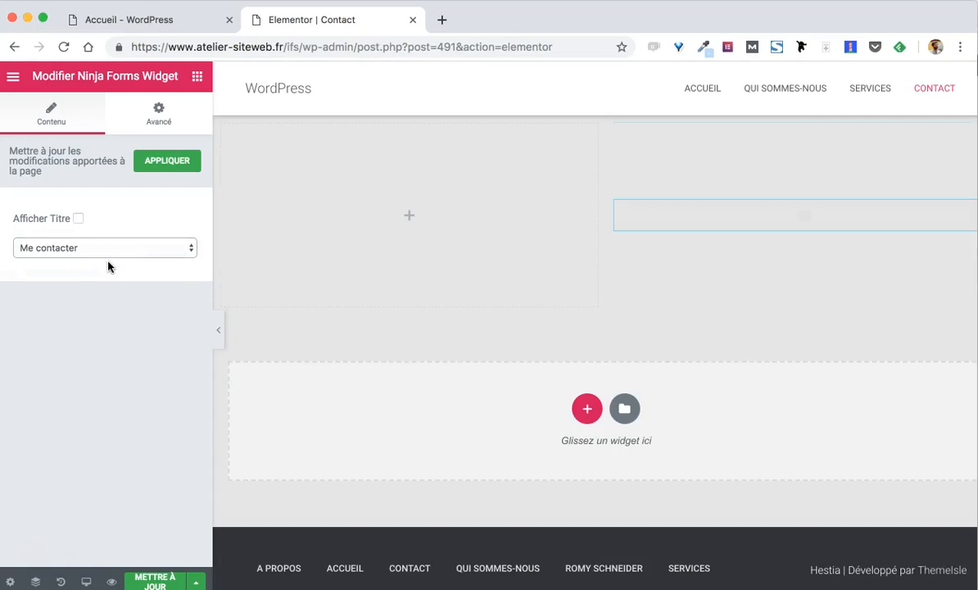
{"action": "left_click", "coordinate": [154, 158]}
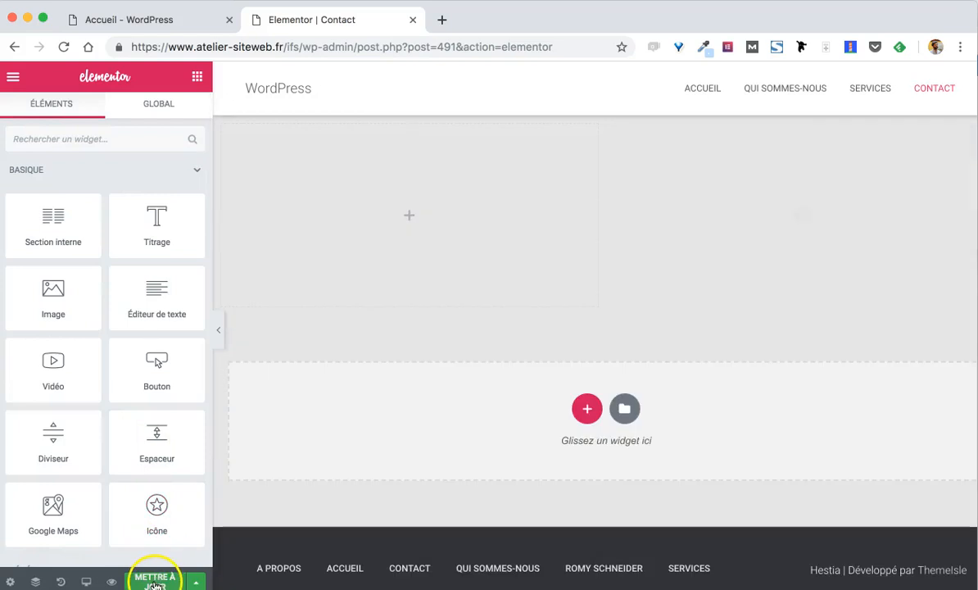
{"action": "left_click", "coordinate": [154, 579]}
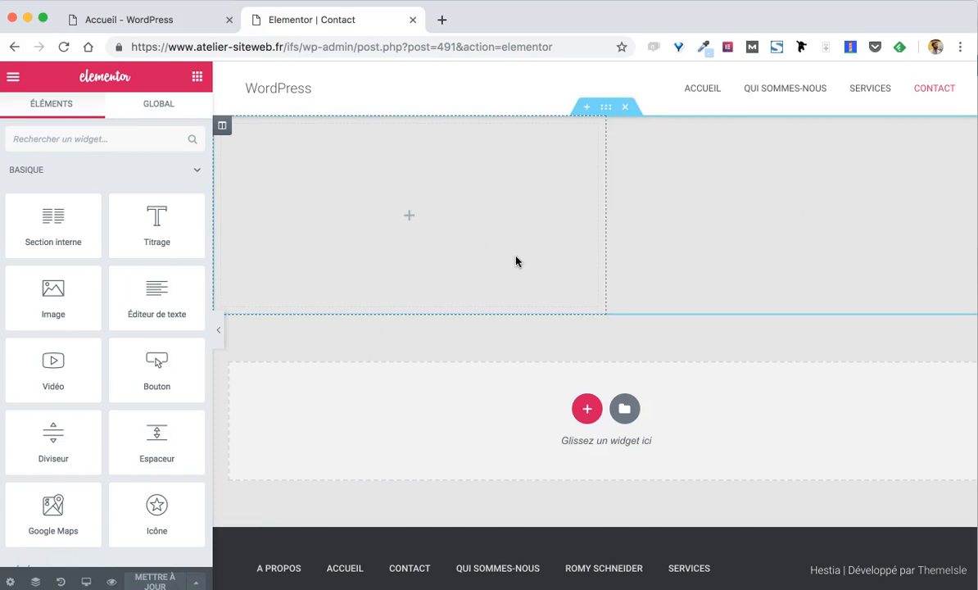
Reload the Elementor editor and view the Contact page with its form on the site
{"action": "left_click", "coordinate": [64, 53]}
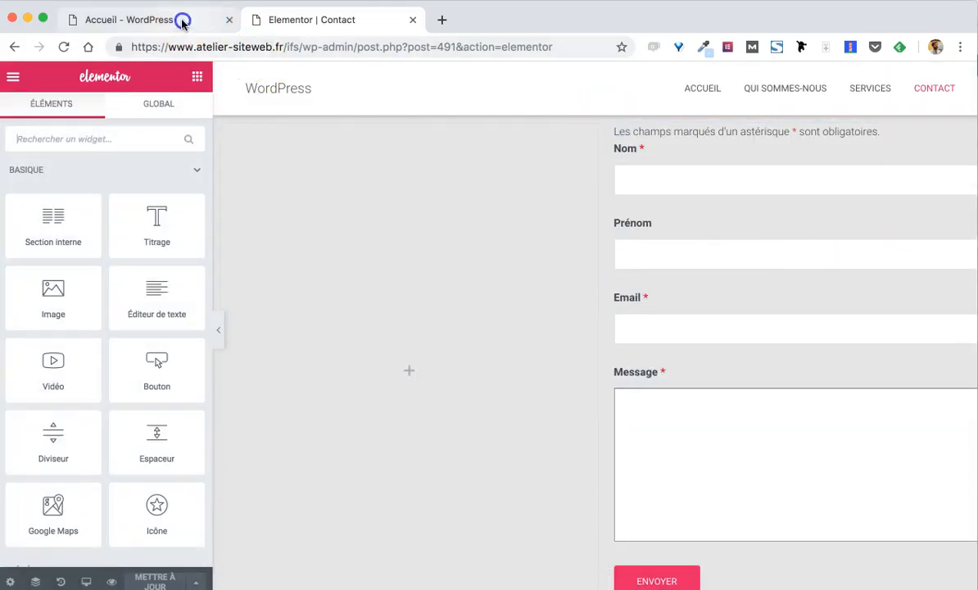
{"action": "left_click", "coordinate": [211, 16]}
{"action": "left_click", "coordinate": [888, 117]}
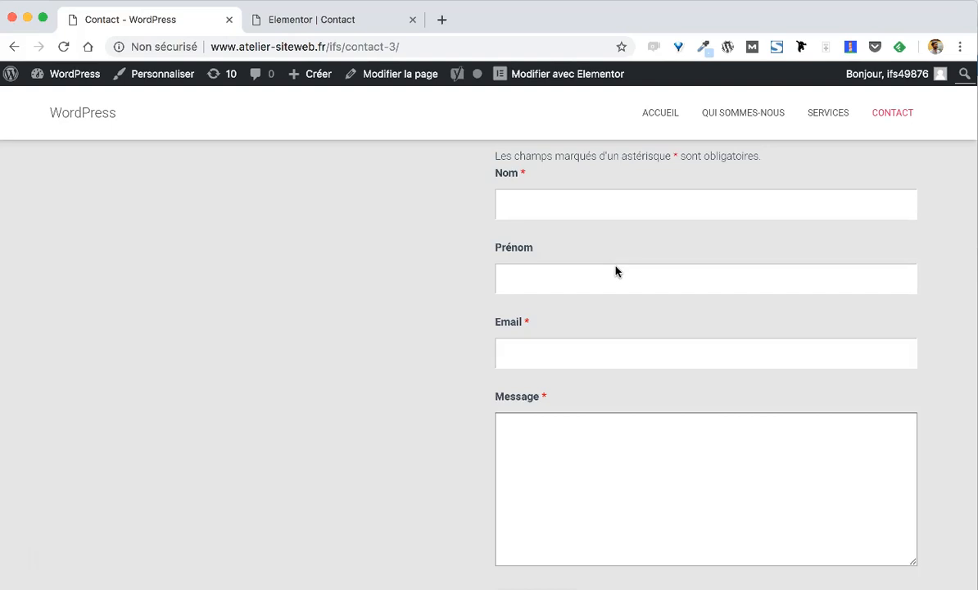
Leave the Elementor editor of the Contact page for the WordPress dashboard and open the theme customizer
{"action": "left_click", "coordinate": [321, 21]}
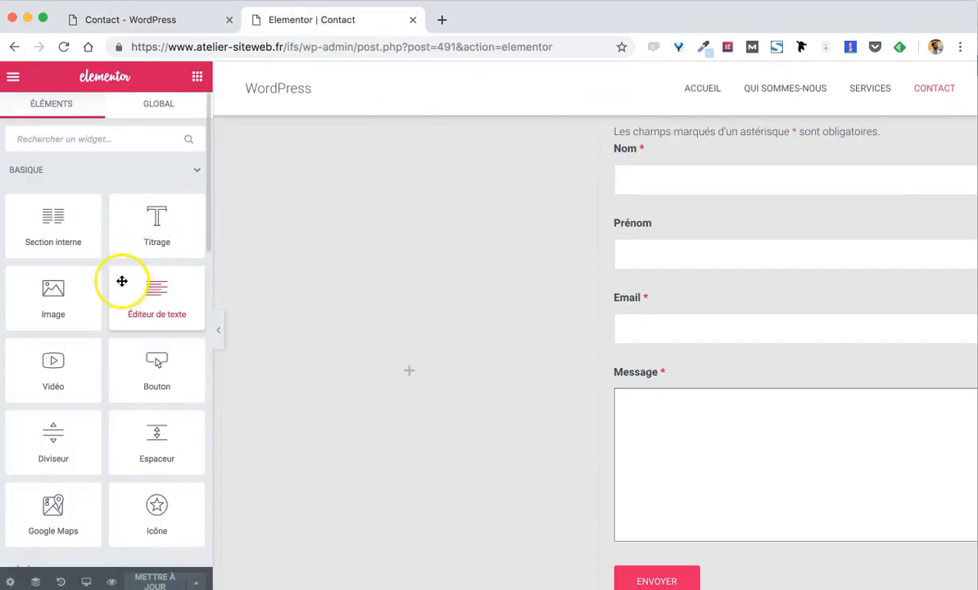
{"action": "left_click", "coordinate": [12, 77]}
{"action": "left_click", "coordinate": [75, 476]}
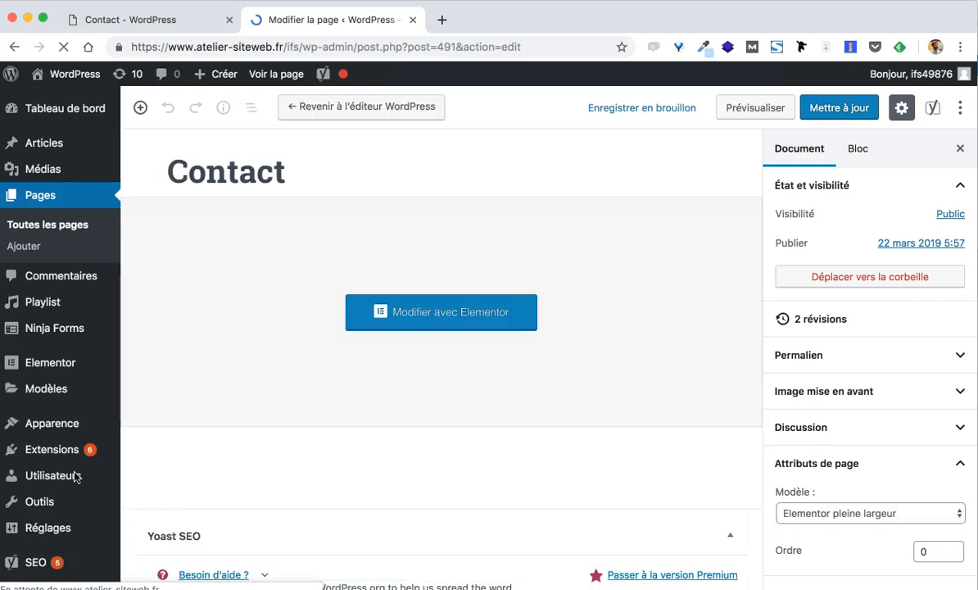
{"action": "mouse_move", "coordinate": [62, 432]}
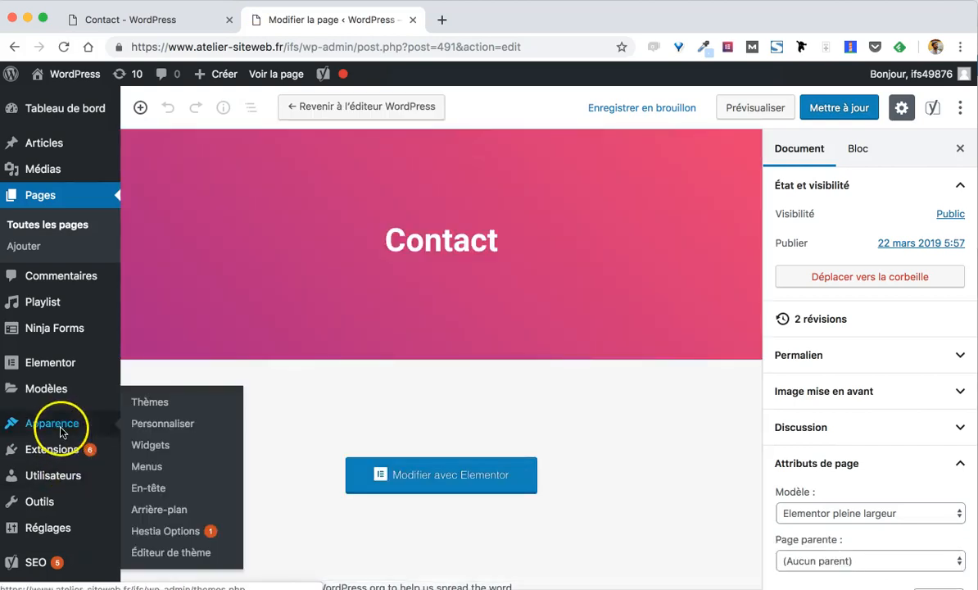
{"action": "left_click", "coordinate": [151, 431]}
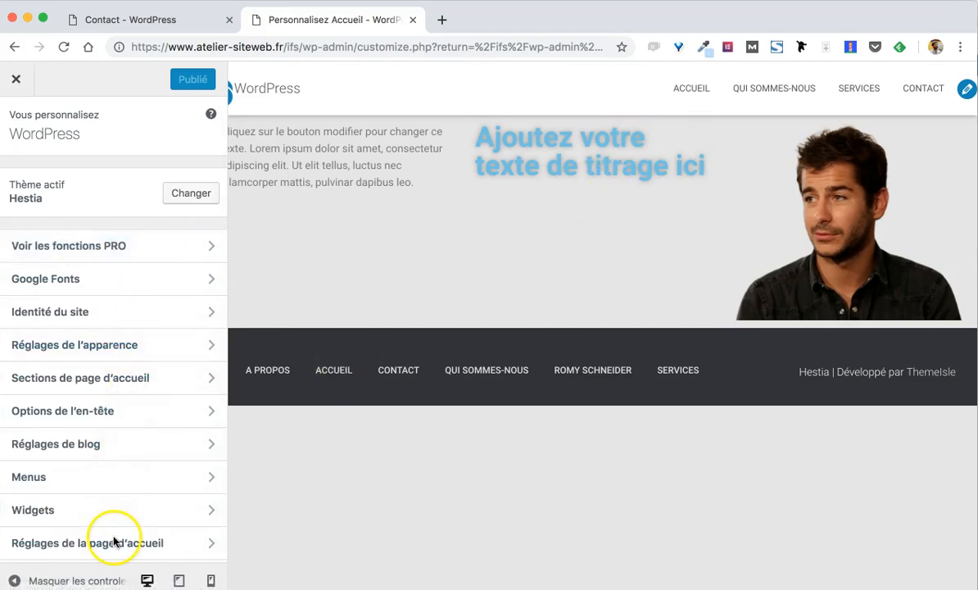
Change the site title to "Mon site" in the site identity settings and return to the main customizer options
{"action": "left_click", "coordinate": [78, 312]}
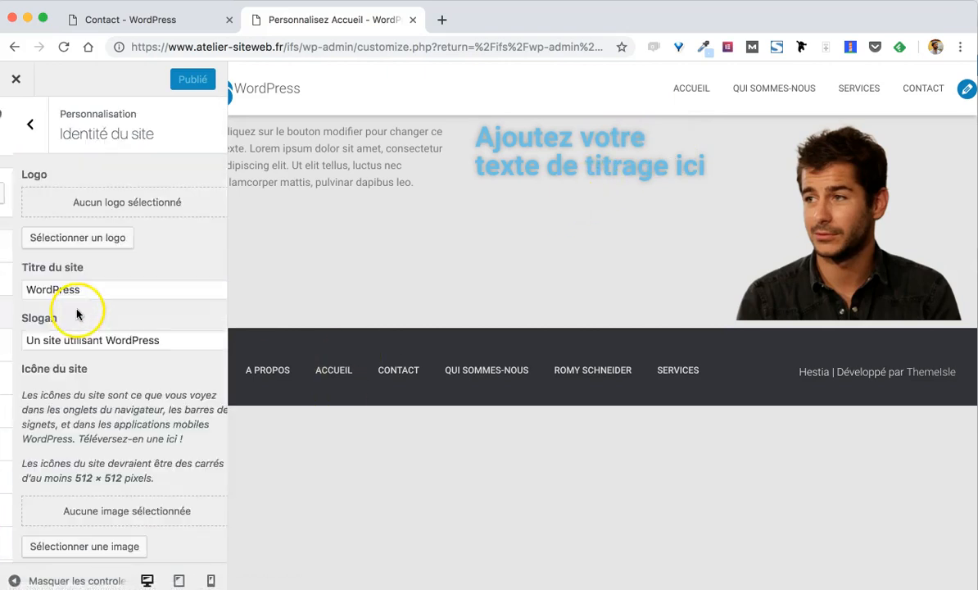
{"action": "left_click", "coordinate": [74, 289]}
{"action": "left_click_drag", "start_coordinate": [75, 289], "coordinate": [30, 289]}
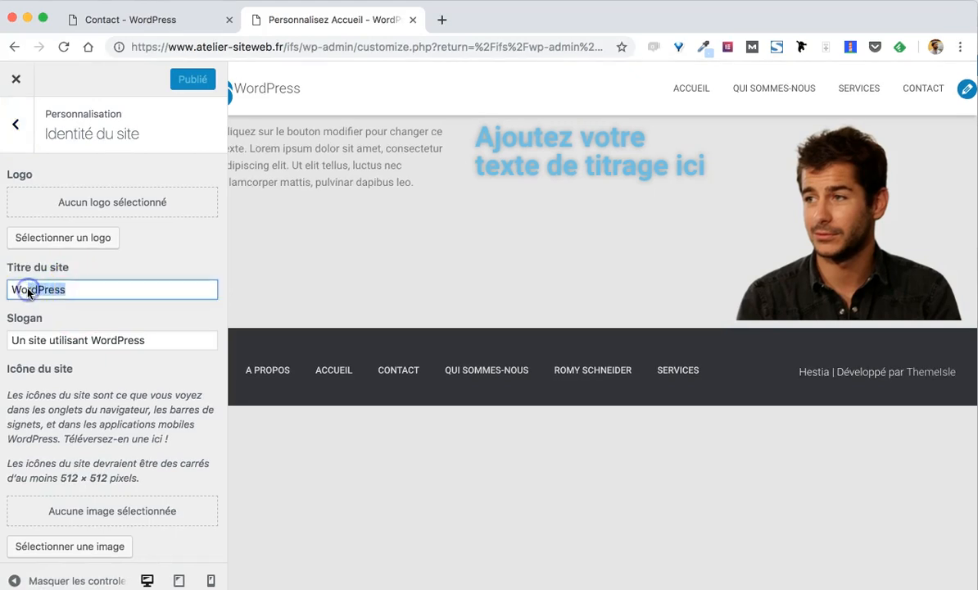
{"action": "type", "text": "Mon site"}
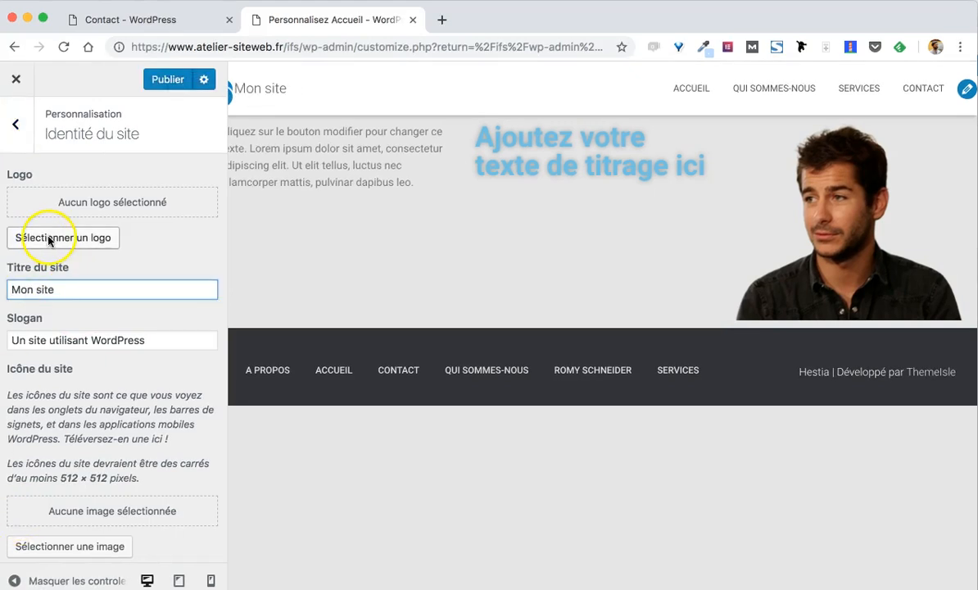
{"action": "left_click", "coordinate": [15, 123]}
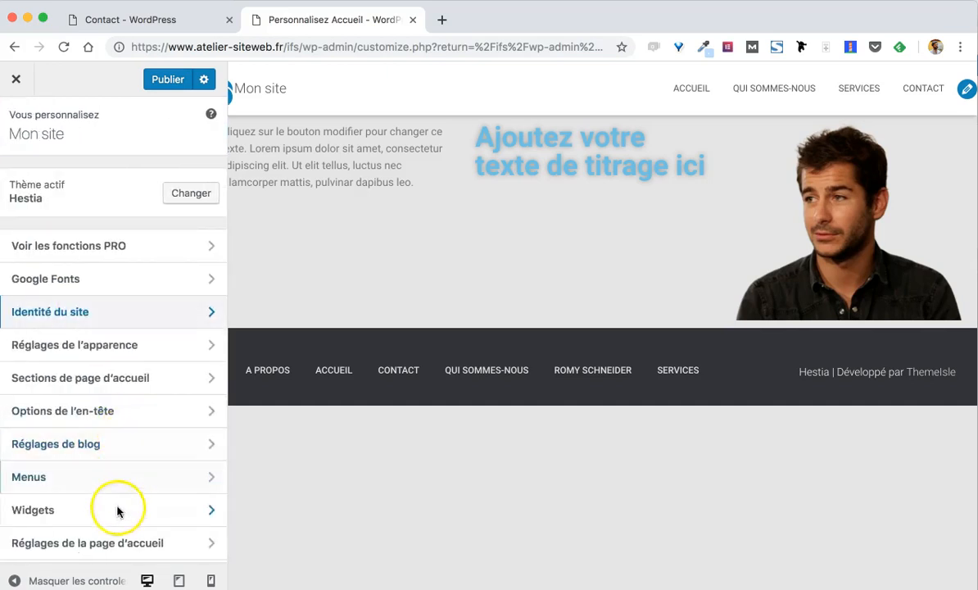
Look through the remaining customizer options, publish the site title change and close the customizer
{"action": "scroll", "coordinate": [113, 445], "scroll_direction": "down", "scroll_amount": 5}
{"action": "scroll", "coordinate": [112, 445], "scroll_direction": "down", "scroll_amount": 2}
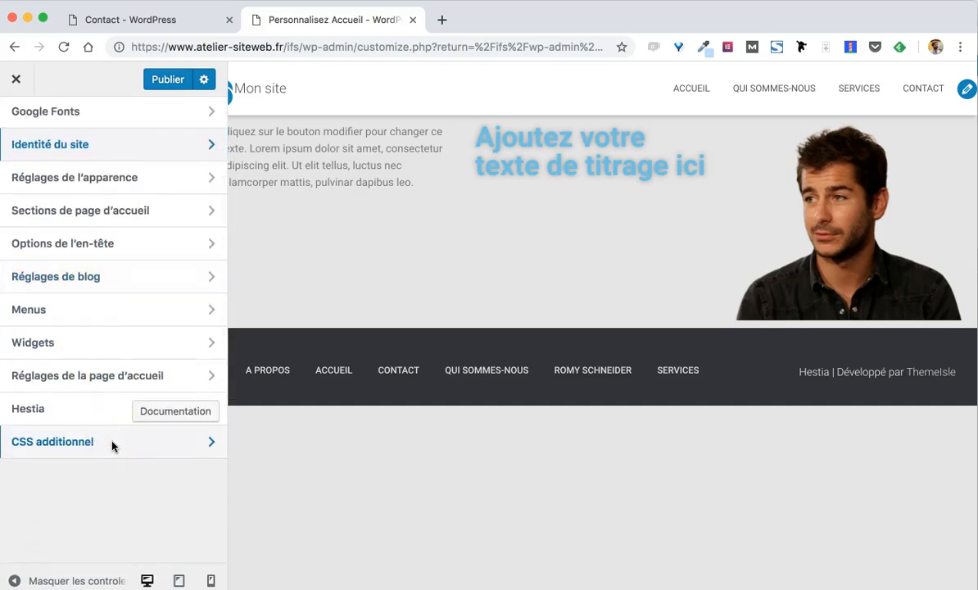
{"action": "scroll", "coordinate": [112, 445], "scroll_direction": "up", "scroll_amount": 3}
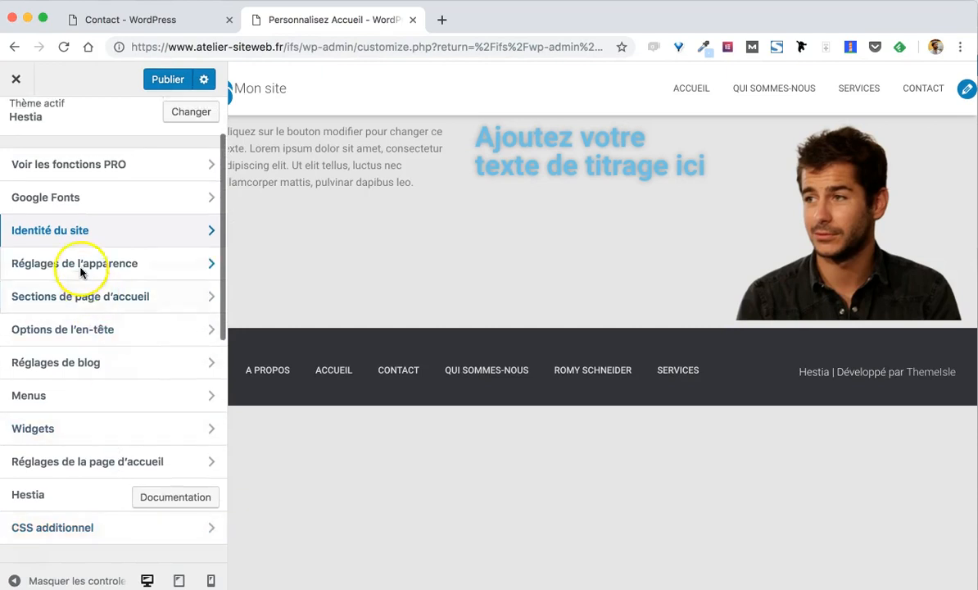
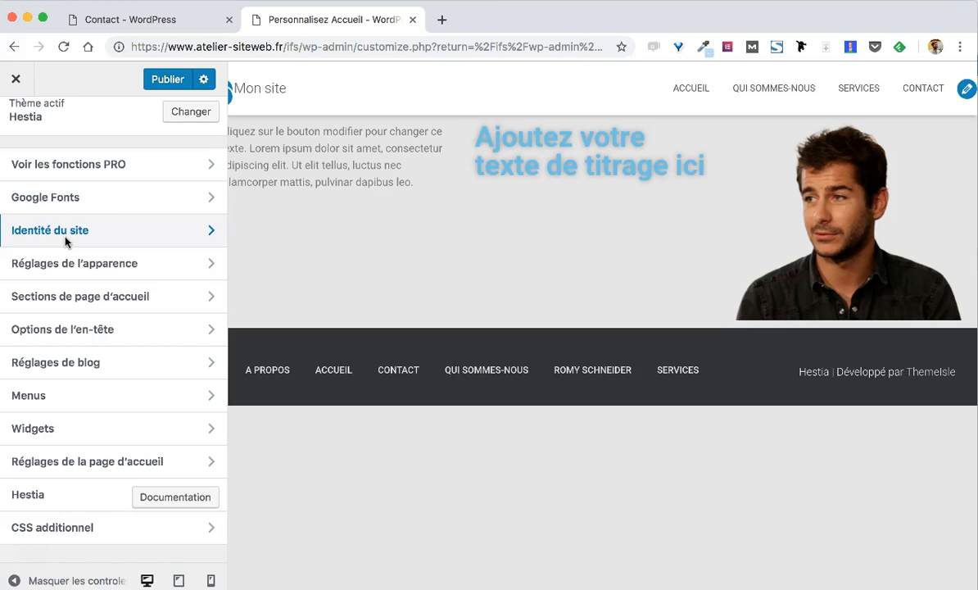
{"action": "left_click", "coordinate": [25, 83]}
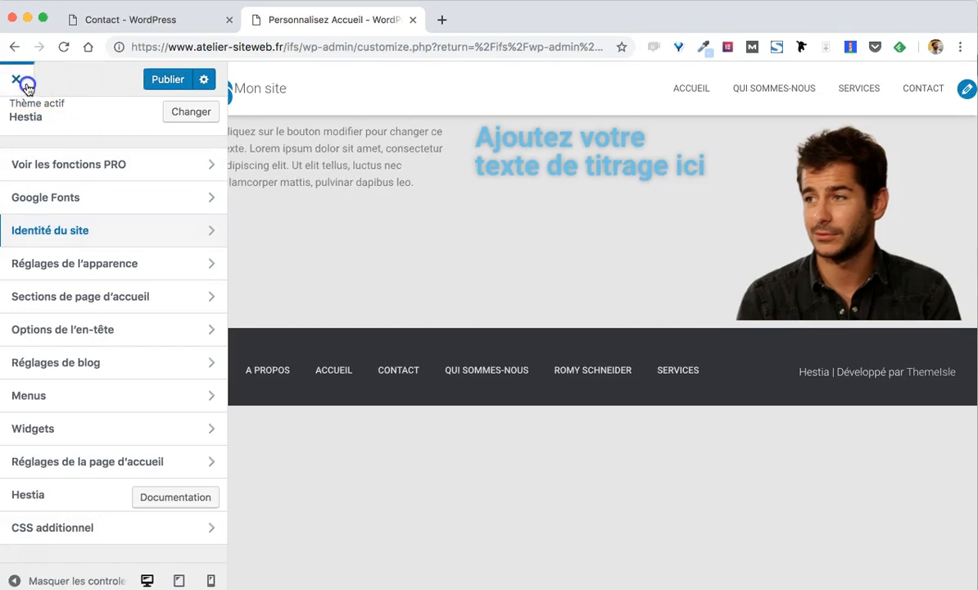
{"action": "left_click", "coordinate": [533, 147]}
{"action": "left_click", "coordinate": [178, 84]}
{"action": "left_click", "coordinate": [16, 79]}
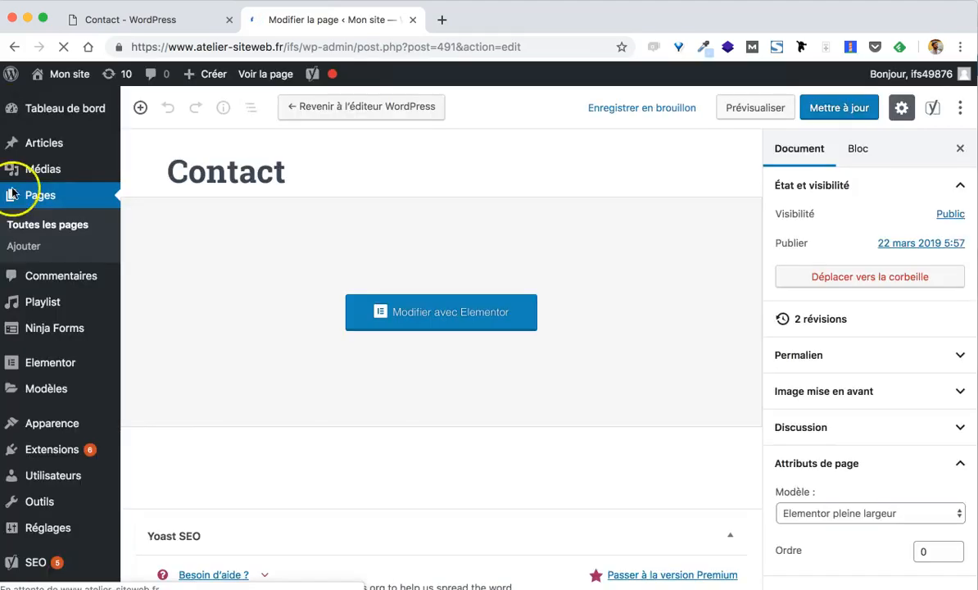
Open the Hestia Options page of the theme and look over its starter guide
{"action": "mouse_move", "coordinate": [54, 422]}
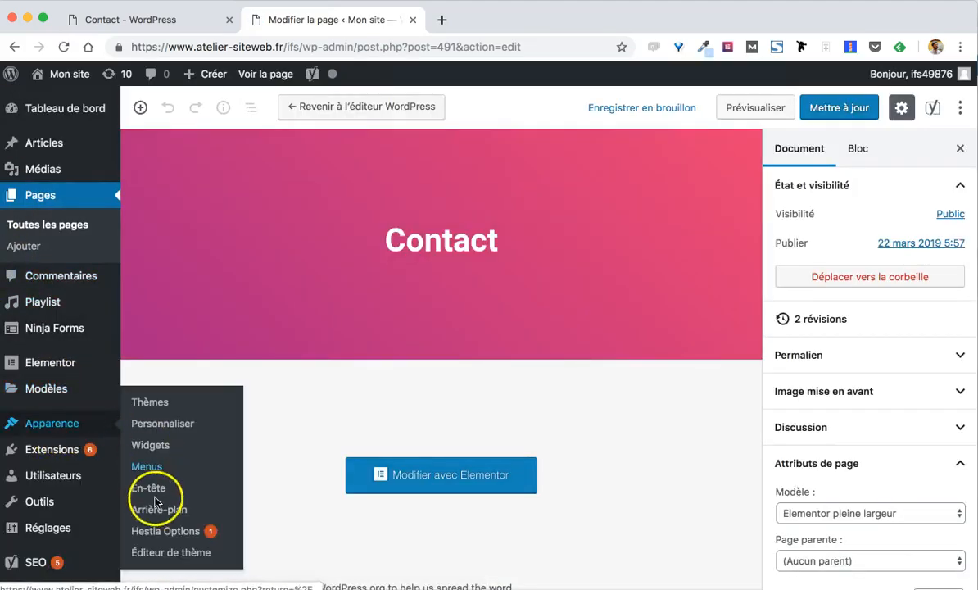
{"action": "left_click", "coordinate": [157, 533]}
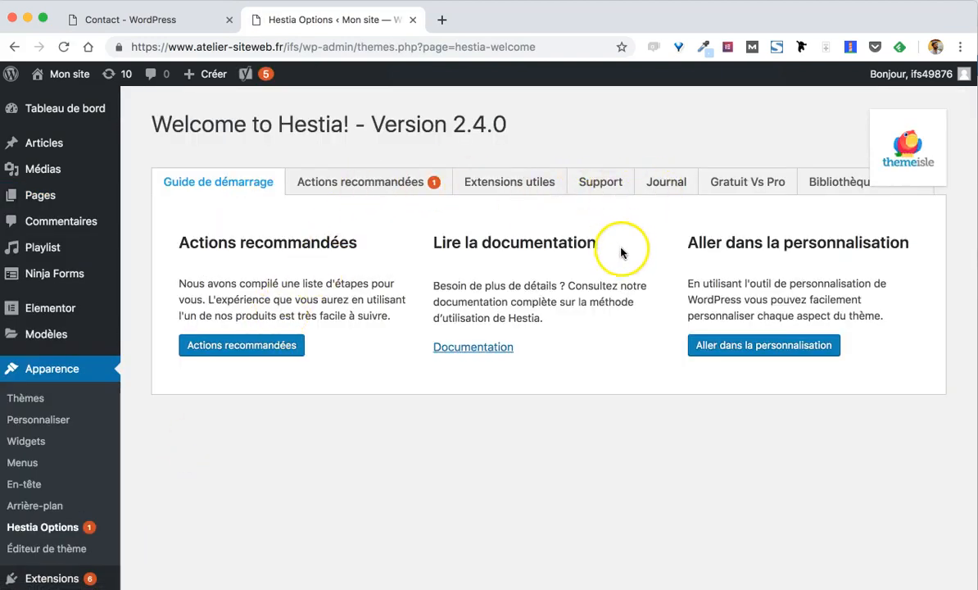
{"action": "scroll", "coordinate": [93, 483], "scroll_direction": "down", "scroll_amount": 5}
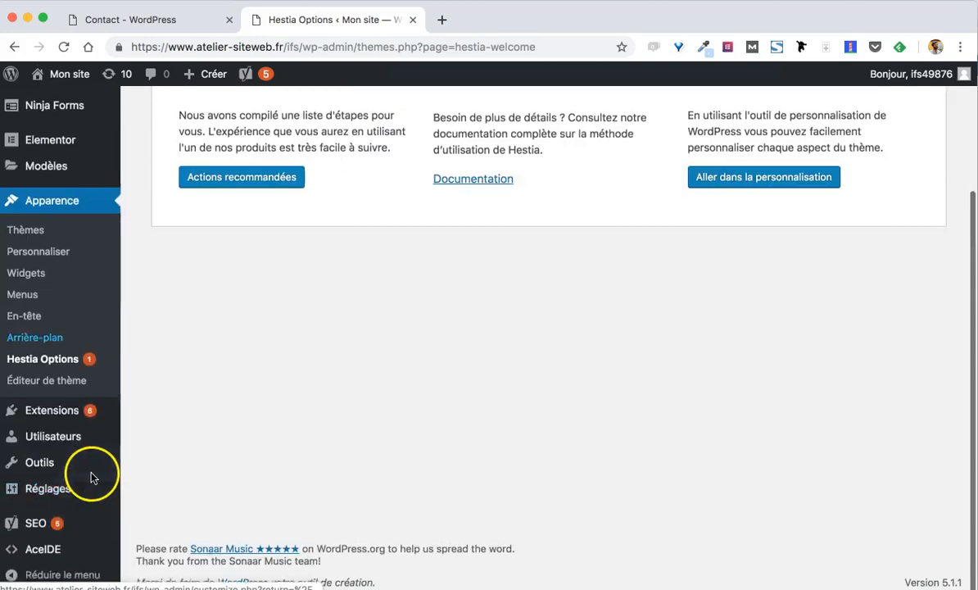
Open the general WordPress settings and review the site title, slogan and web addresses
{"action": "mouse_move", "coordinate": [61, 491]}
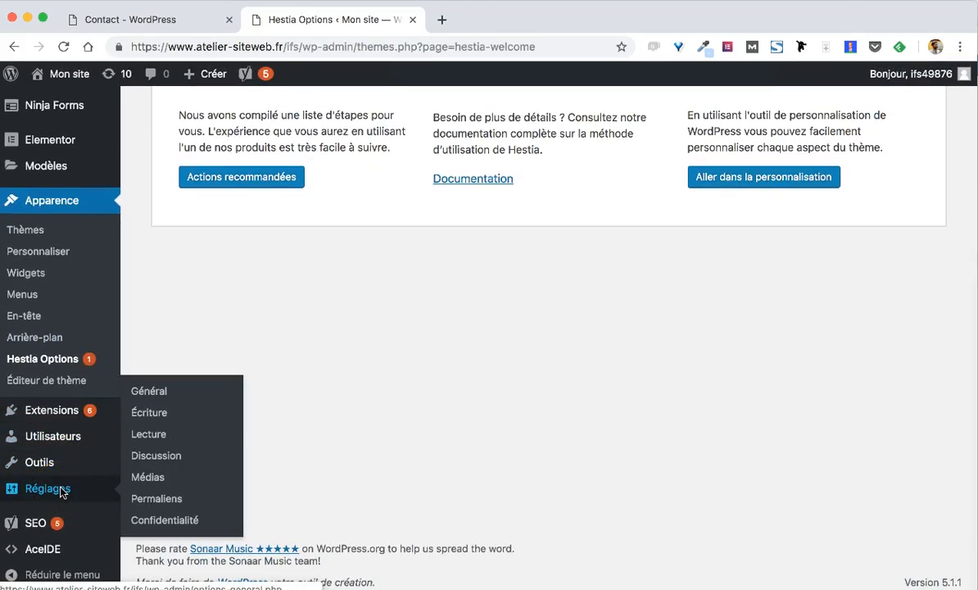
{"action": "left_click", "coordinate": [155, 435]}
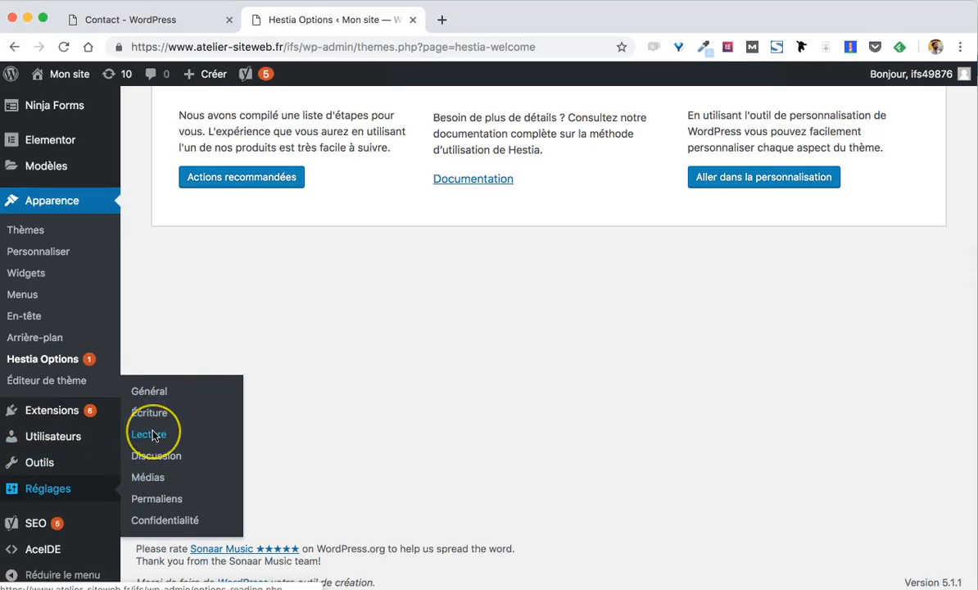
{"action": "left_click", "coordinate": [160, 392]}
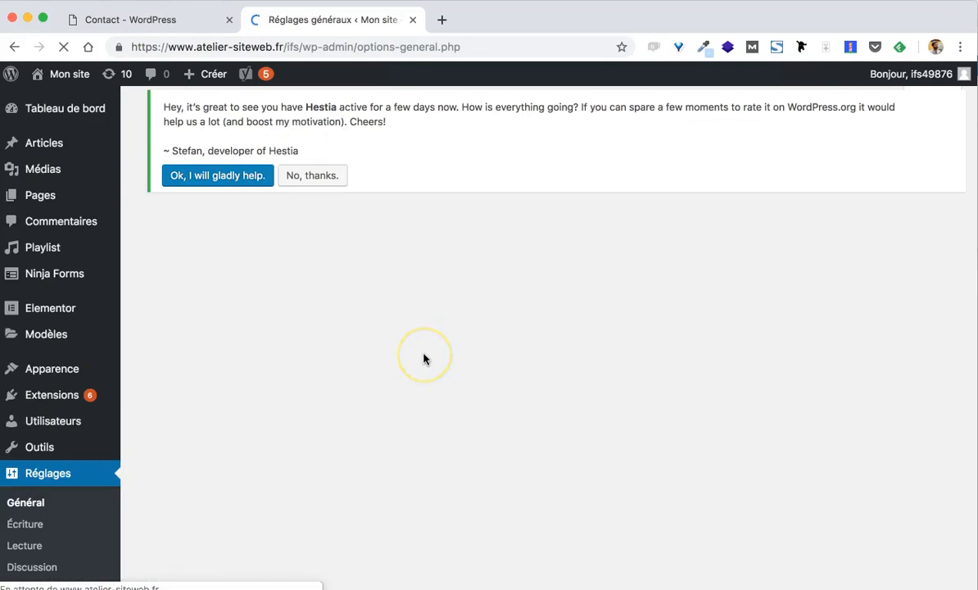
{"action": "scroll", "coordinate": [426, 385], "scroll_direction": "down", "scroll_amount": 2}
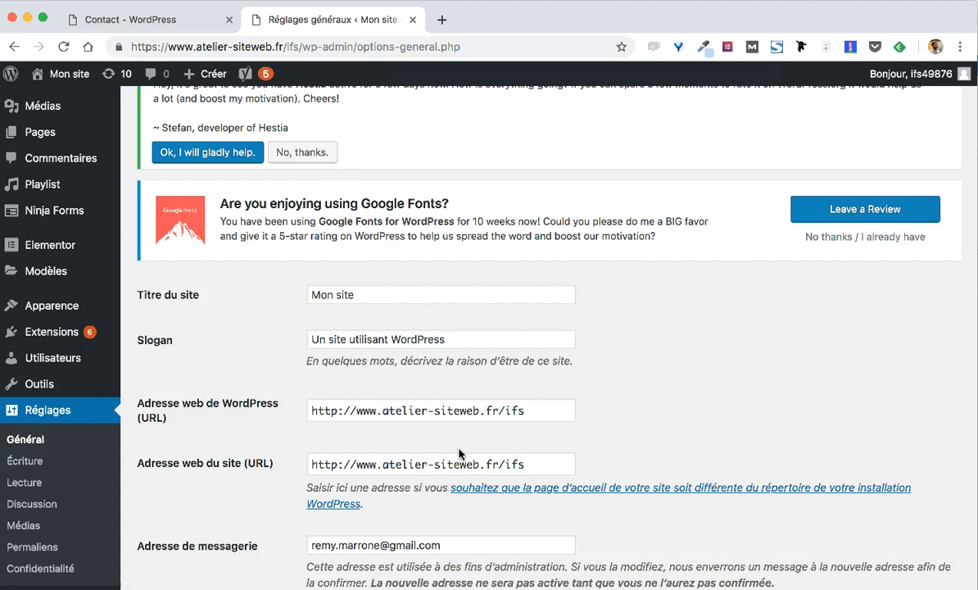
Open the TinyPNG image compression site in a new browser tab
{"action": "key", "text": "super+t"}
{"action": "type", "text": "int"}
{"action": "key", "text": "BackSpace"}
{"action": "key", "text": "BackSpace"}
{"action": "key", "text": "BackSpace"}
{"action": "type", "text": "tiny"}
{"action": "key", "text": "Return"}
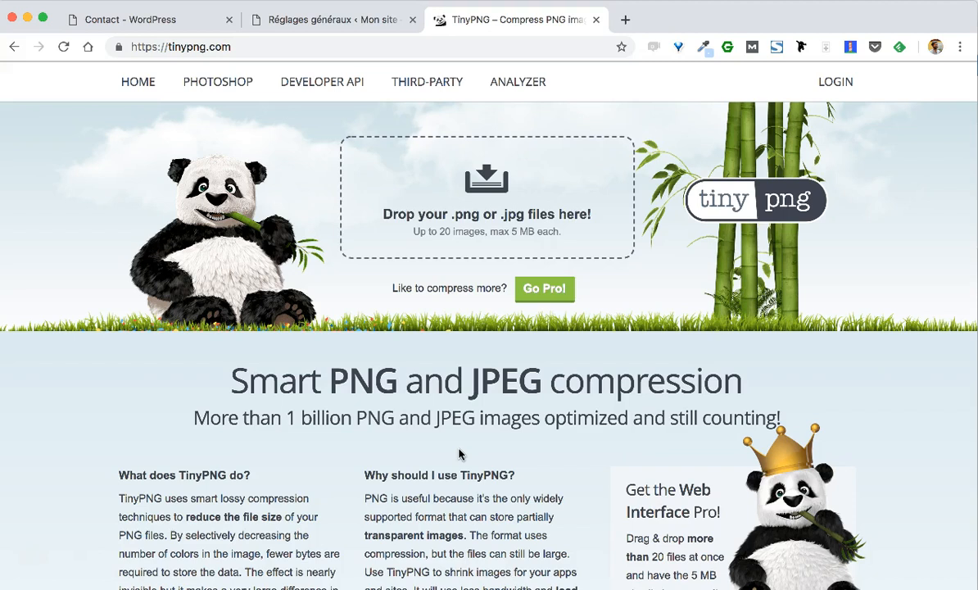
Open the Pexels free stock photo site, pexels.com, in another browser tab
{"action": "key", "text": "ctrl+t"}
{"action": "type", "text": "pexels.com"}
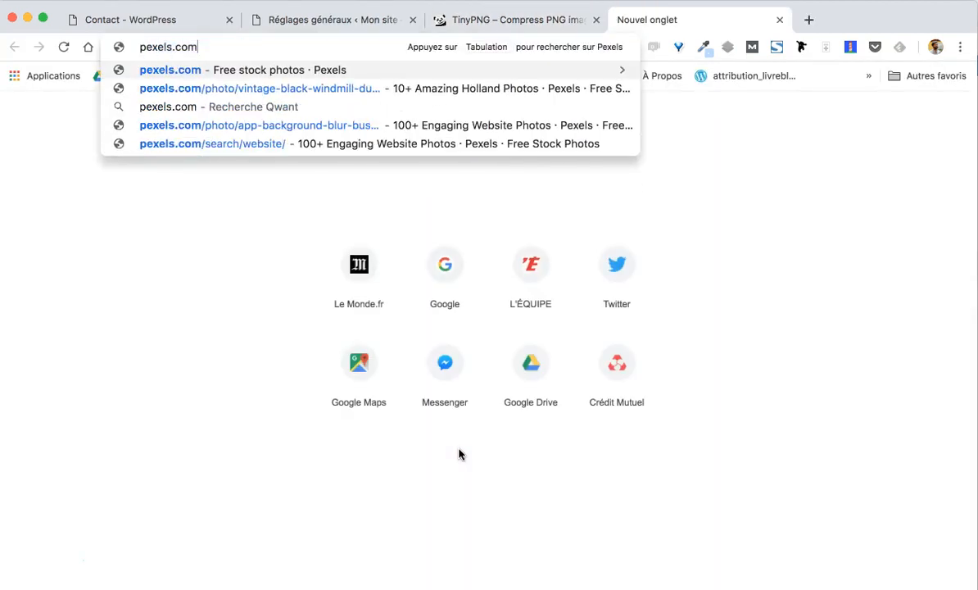
{"action": "key", "text": "Return"}
{"action": "left_click", "coordinate": [473, 487]}
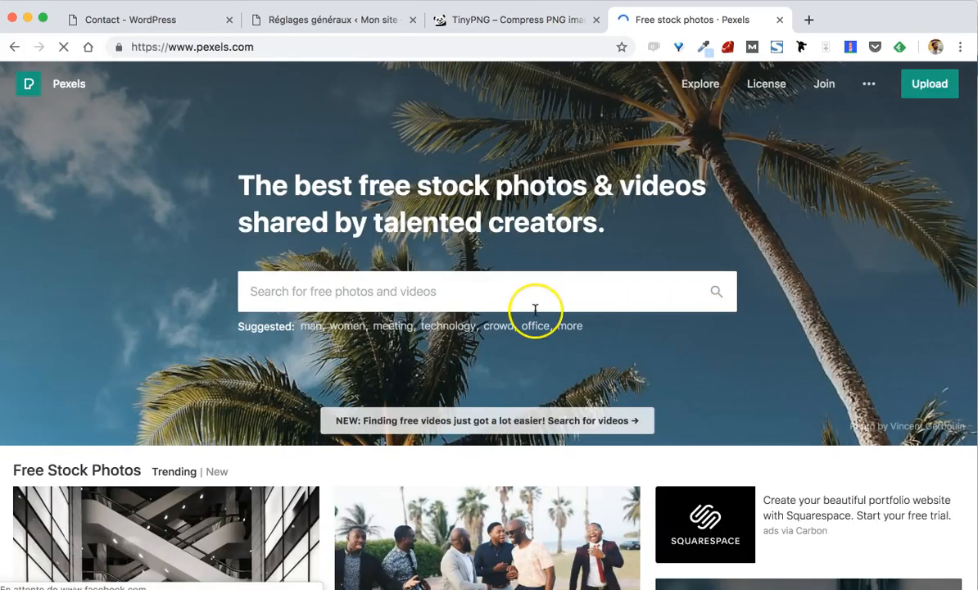
Open the Pexels photo of people laughing, check its available download sizes and close the photo
{"action": "scroll", "coordinate": [535, 309], "scroll_direction": "down", "scroll_amount": 3}
{"action": "left_click", "coordinate": [463, 400]}
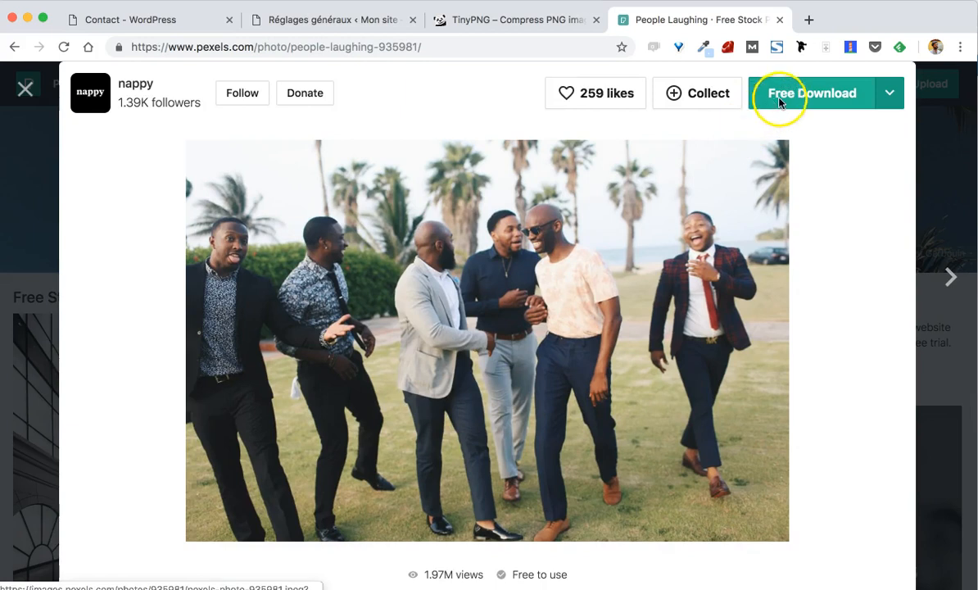
{"action": "left_click", "coordinate": [891, 94]}
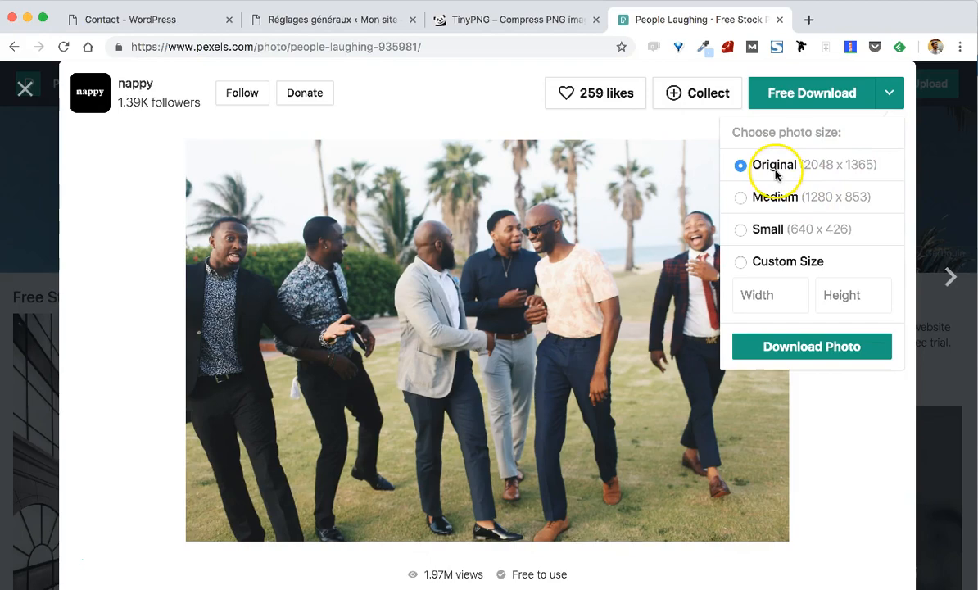
{"action": "left_click", "coordinate": [960, 192]}
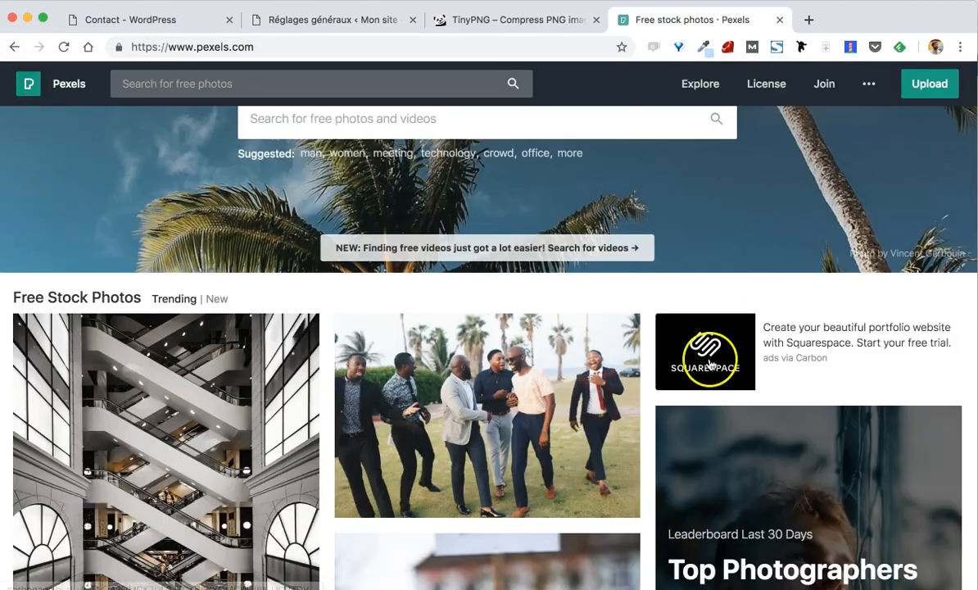
Select the Medium (1280 x 853) download size for the glass-windowed building photo, close the size options and return to TinyPNG
{"action": "scroll", "coordinate": [710, 364], "scroll_direction": "down", "scroll_amount": 15}
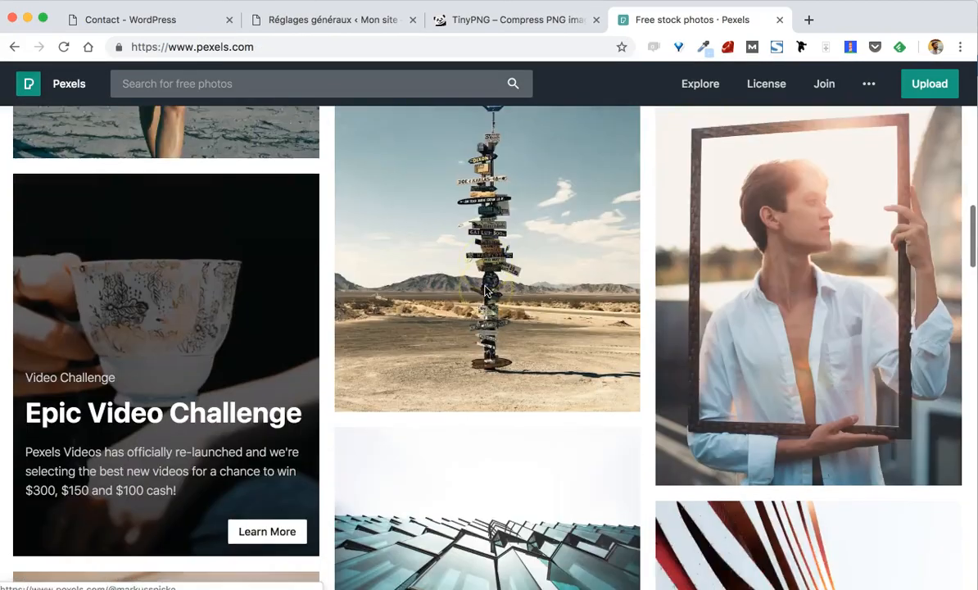
{"action": "scroll", "coordinate": [486, 291], "scroll_direction": "down", "scroll_amount": 5}
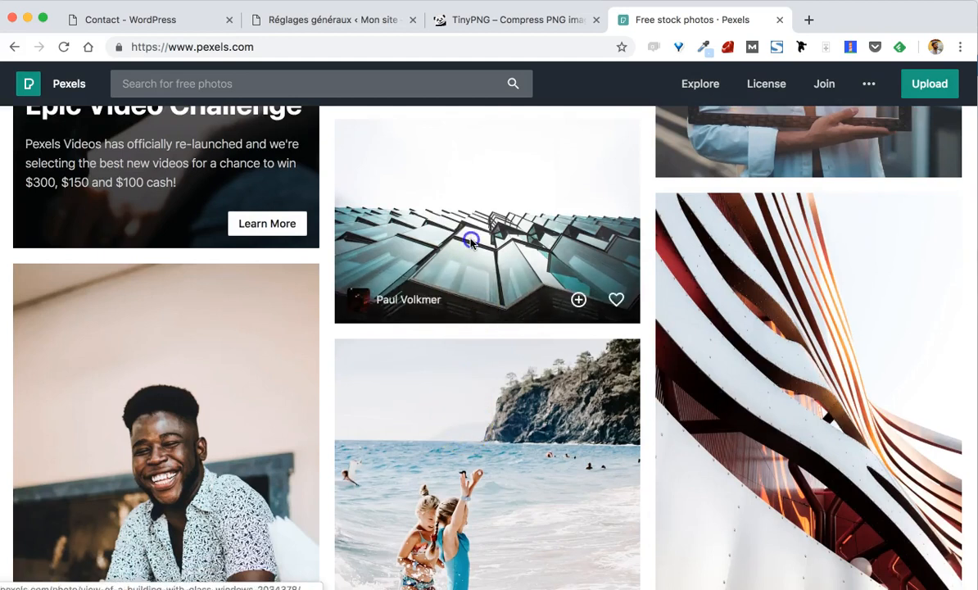
{"action": "left_click", "coordinate": [471, 242]}
{"action": "left_click", "coordinate": [889, 93]}
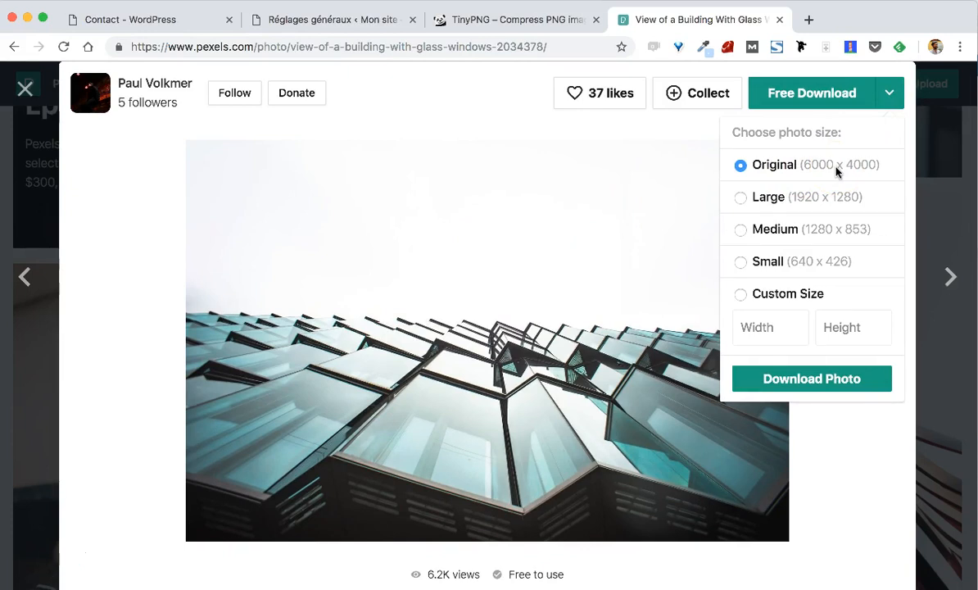
{"action": "left_click", "coordinate": [785, 203]}
{"action": "left_click", "coordinate": [741, 230]}
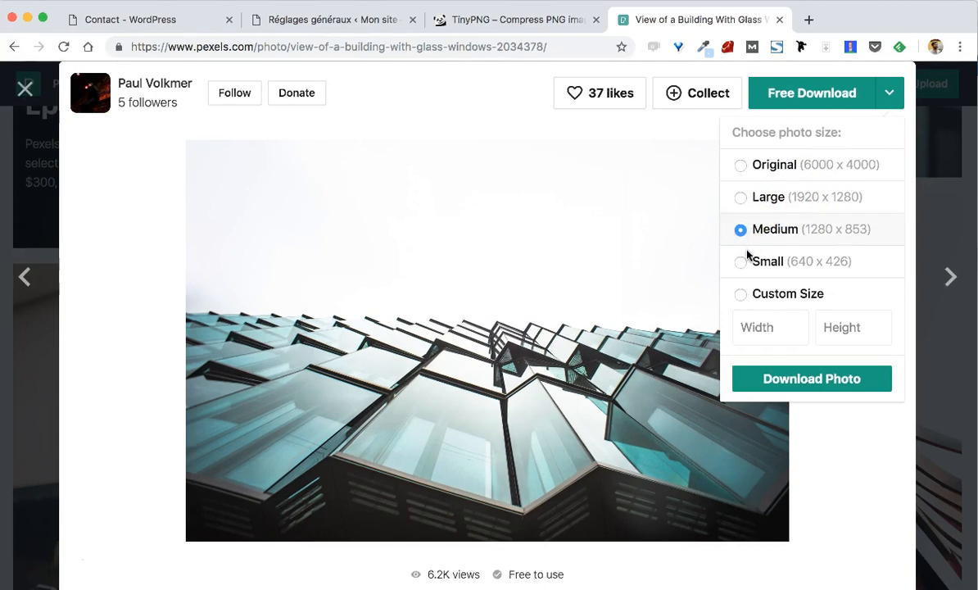
{"action": "left_click", "coordinate": [740, 234]}
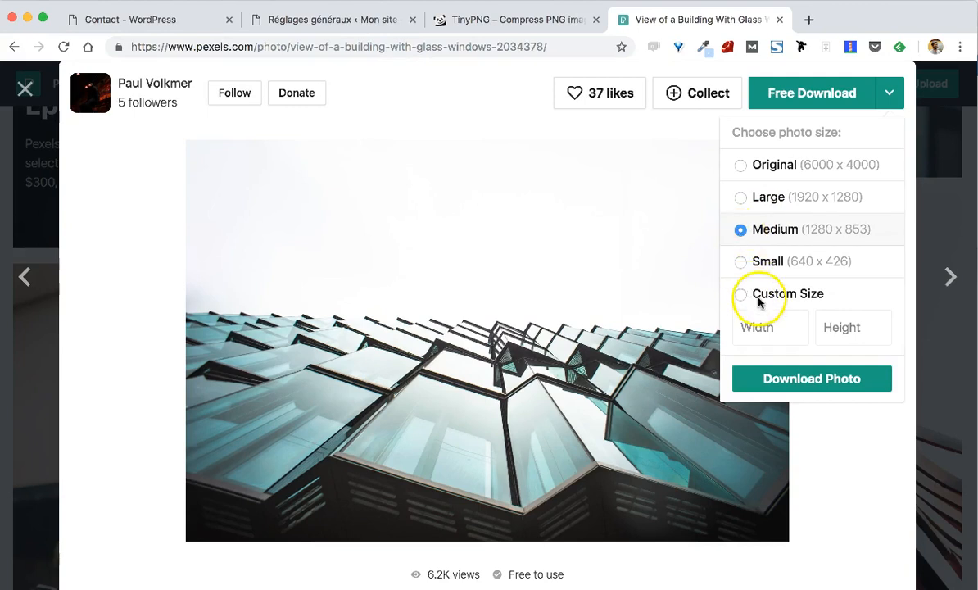
{"action": "left_click", "coordinate": [573, 73]}
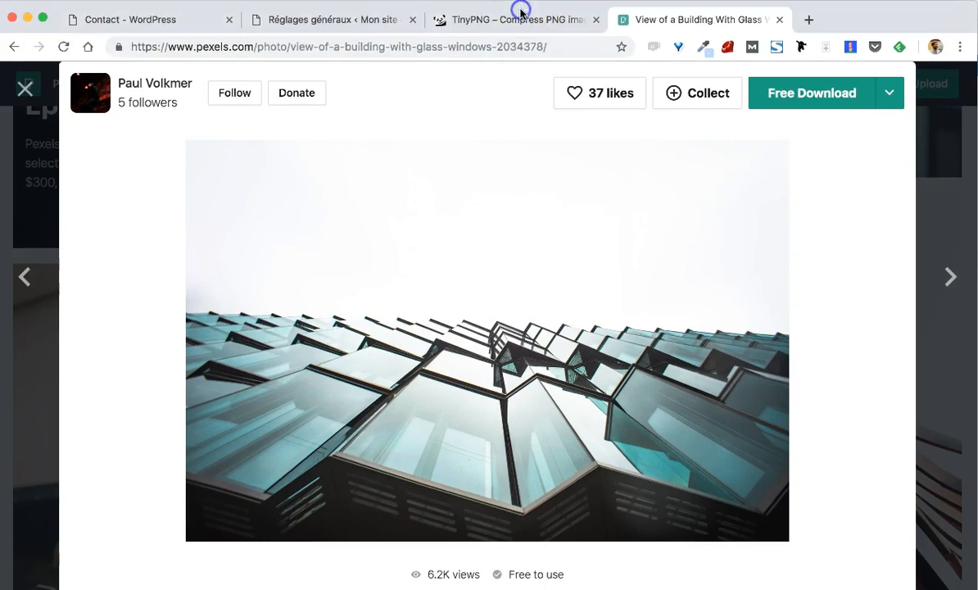
{"action": "left_click", "coordinate": [515, 24]}
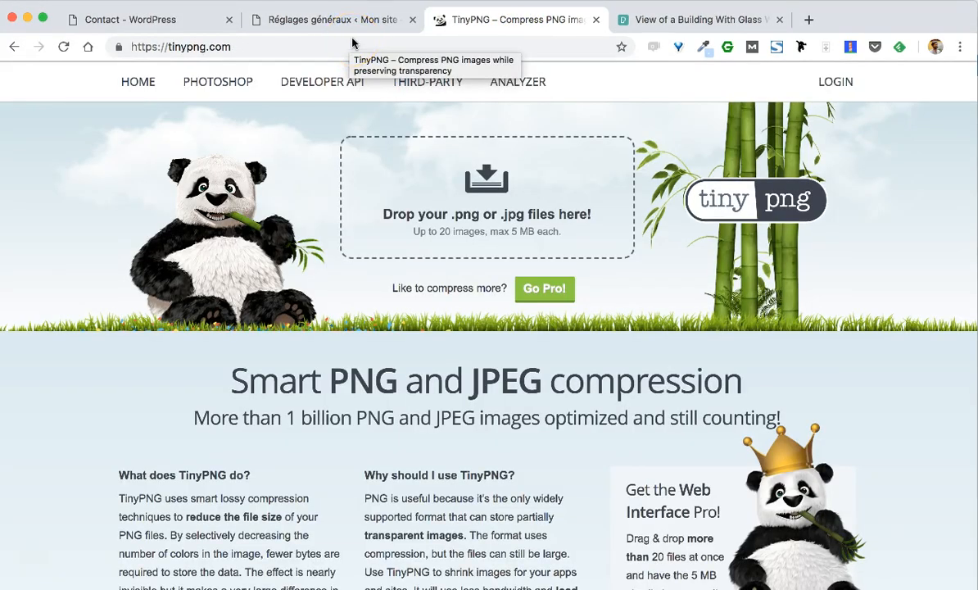
Open the bit.ly/ressources-medias and bit.ly/md-plugins-wp pages in two new browser tabs
{"action": "key", "text": "super+t"}
{"action": "type", "text": "bit.ly/"}
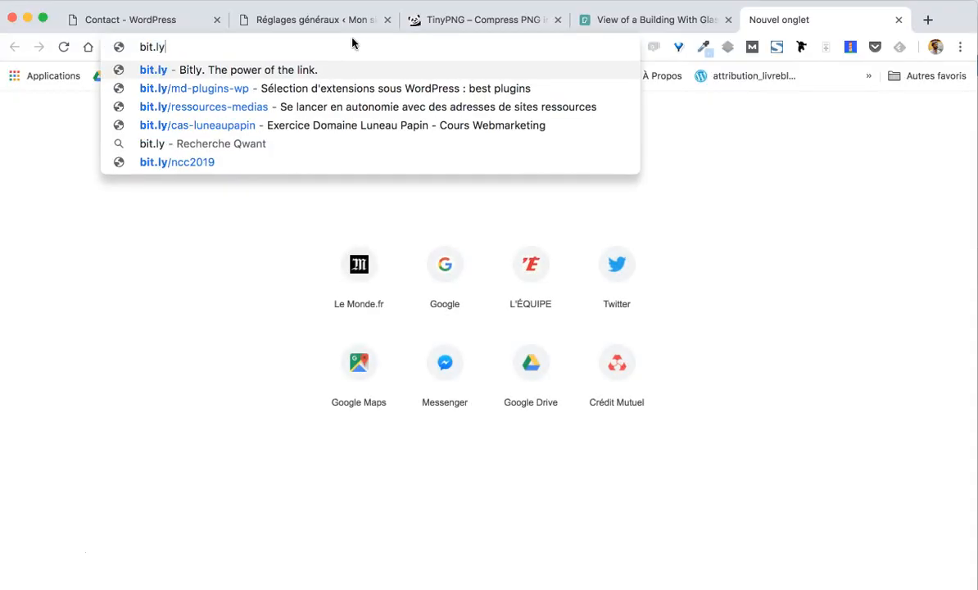
{"action": "key", "text": "Down"}
{"action": "key", "text": "Down"}
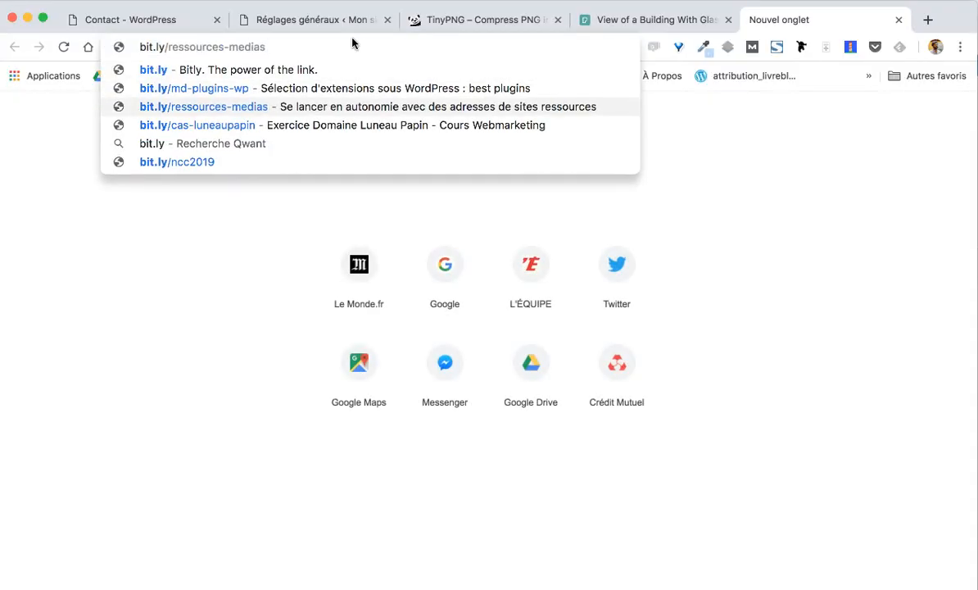
{"action": "key", "text": "super+Return"}
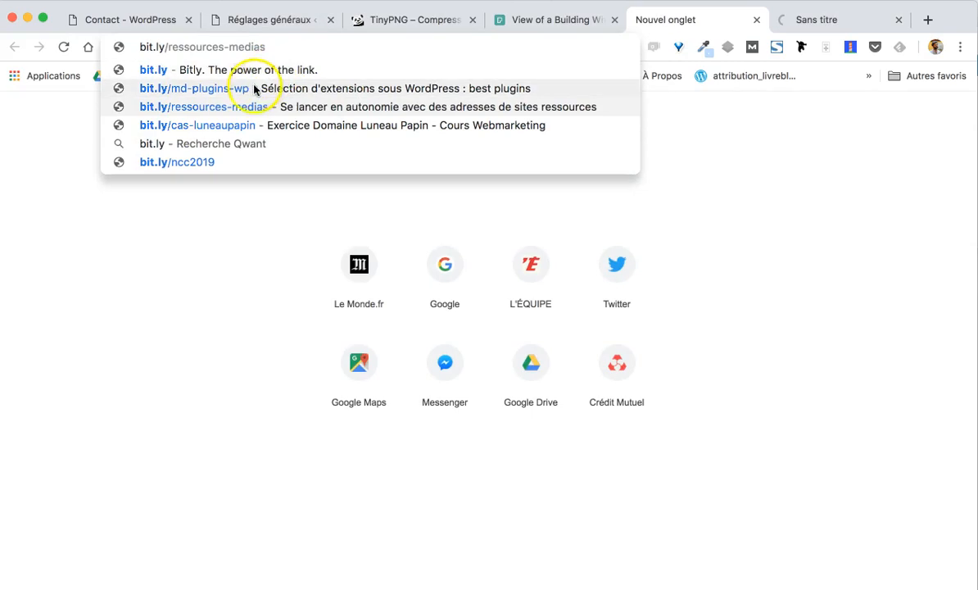
{"action": "left_click", "coordinate": [221, 89]}
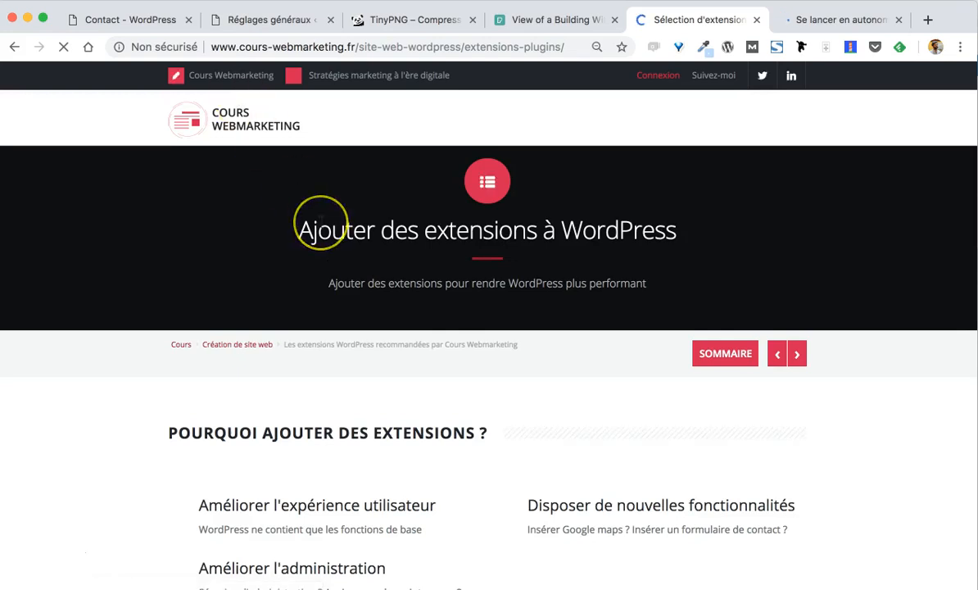
Look through the list of recommended WordPress plugins on the Cours Webmarketing extensions page
{"action": "scroll", "coordinate": [317, 219], "scroll_direction": "down", "scroll_amount": 3}
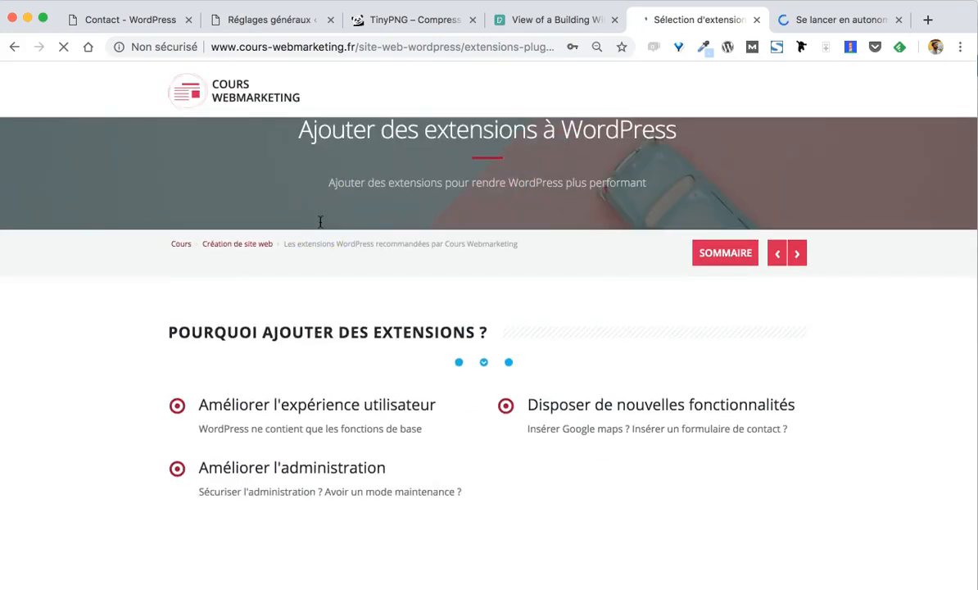
{"action": "scroll", "coordinate": [321, 222], "scroll_direction": "down", "scroll_amount": 5}
{"action": "scroll", "coordinate": [321, 222], "scroll_direction": "down", "scroll_amount": 6}
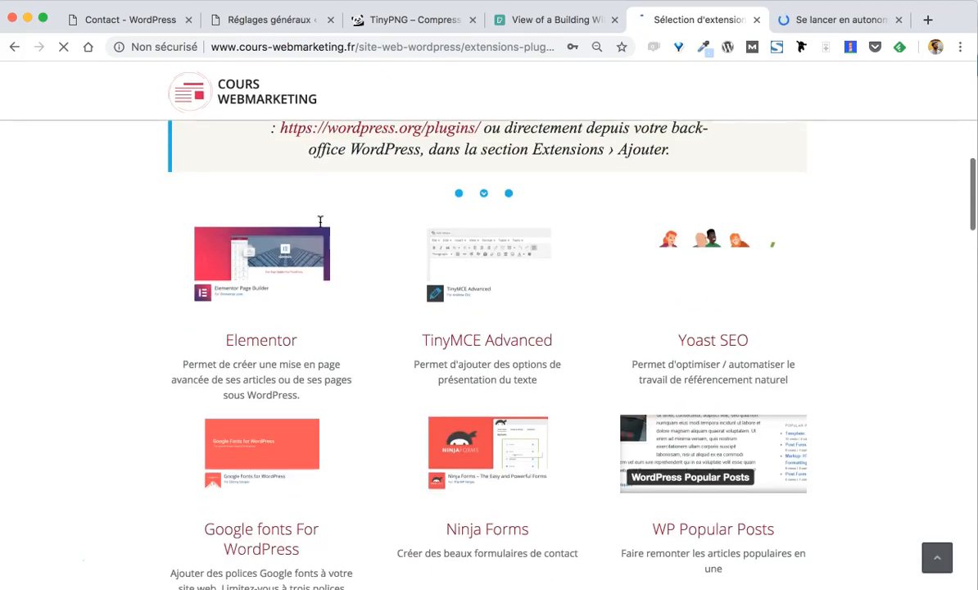
{"action": "scroll", "coordinate": [320, 222], "scroll_direction": "down", "scroll_amount": 8}
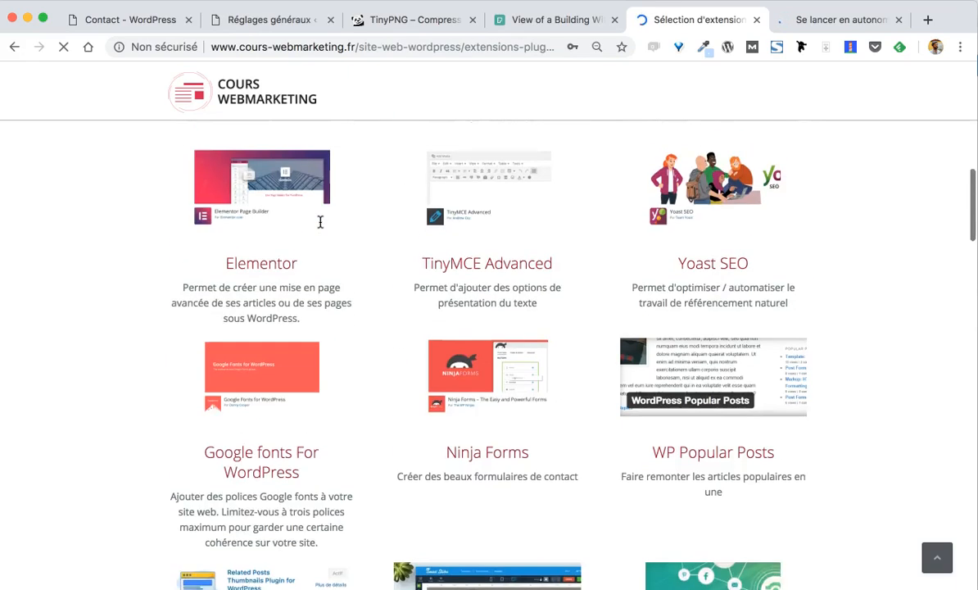
{"action": "scroll", "coordinate": [320, 222], "scroll_direction": "down", "scroll_amount": 3}
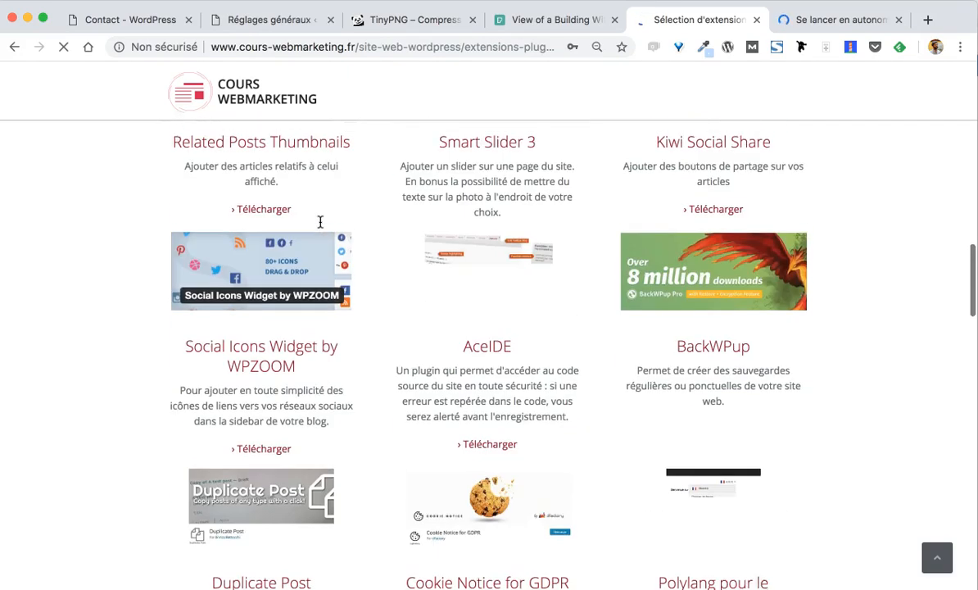
{"action": "scroll", "coordinate": [320, 222], "scroll_direction": "down", "scroll_amount": 4}
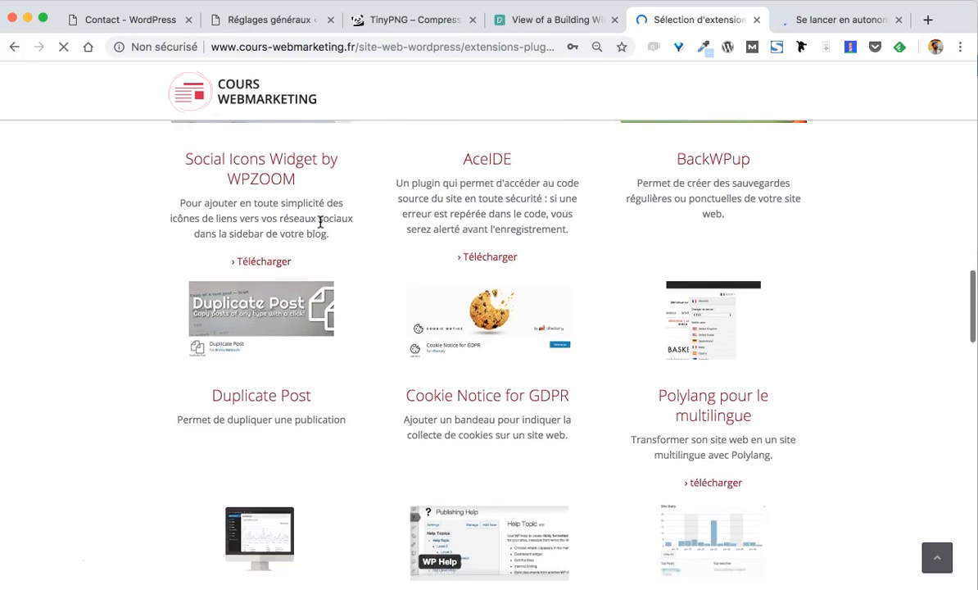
{"action": "left_click", "coordinate": [277, 325]}
{"action": "left_click", "coordinate": [703, 342]}
{"action": "scroll", "coordinate": [702, 344], "scroll_direction": "down", "scroll_amount": 3}
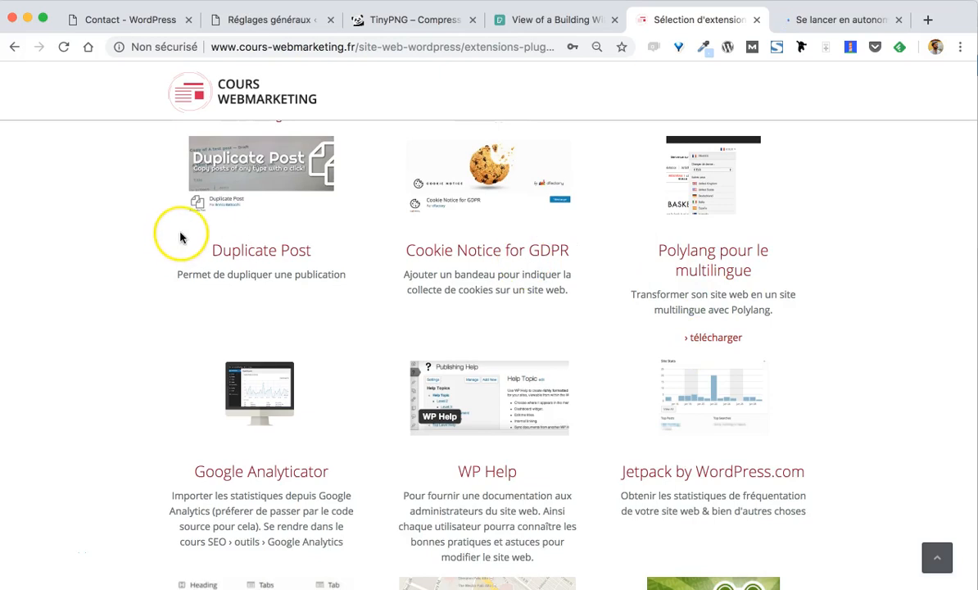
{"action": "scroll", "coordinate": [180, 238], "scroll_direction": "down", "scroll_amount": 5}
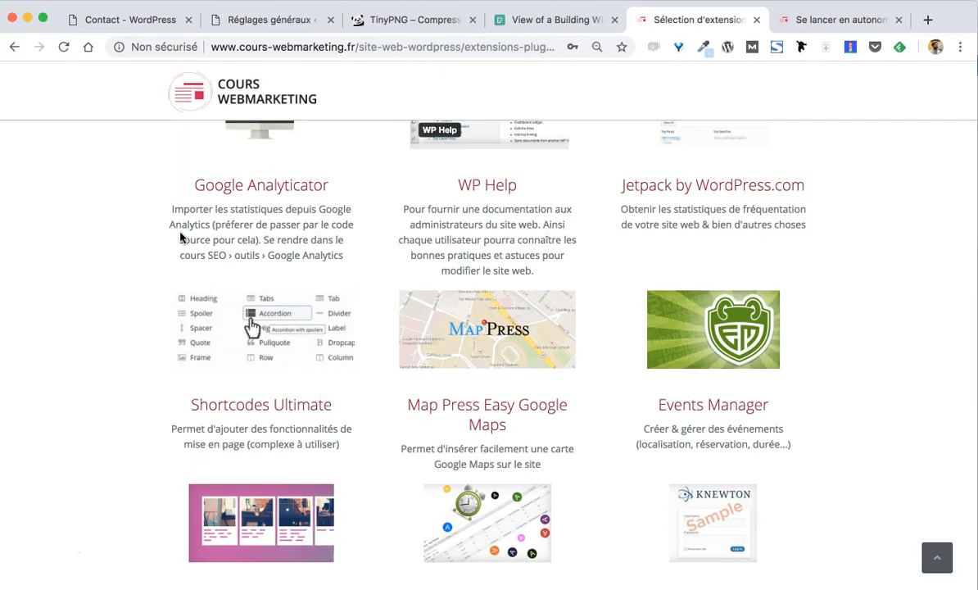
{"action": "scroll", "coordinate": [181, 238], "scroll_direction": "up", "scroll_amount": 3}
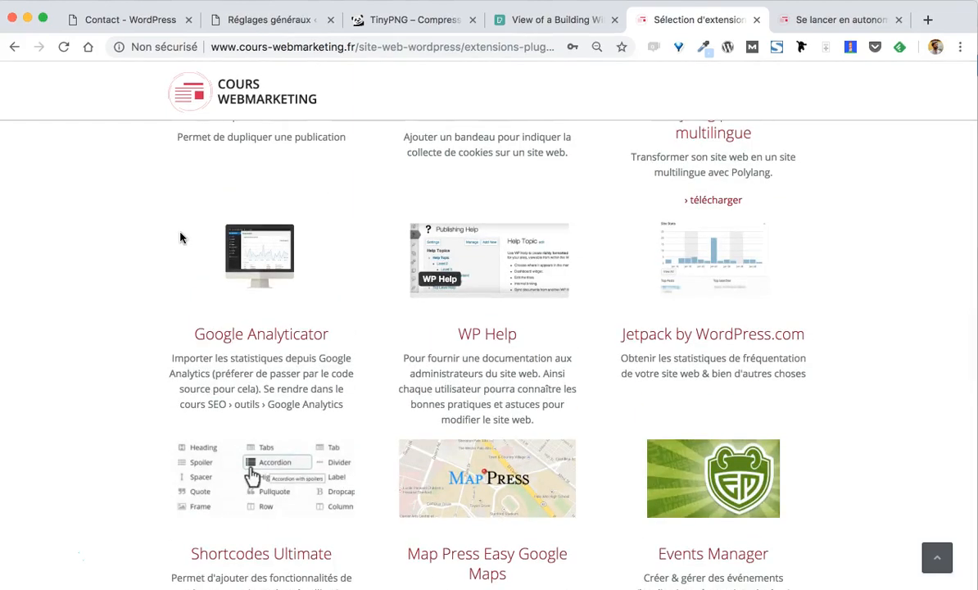
{"action": "scroll", "coordinate": [180, 238], "scroll_direction": "down", "scroll_amount": 8}
{"action": "left_click", "coordinate": [406, 336]}
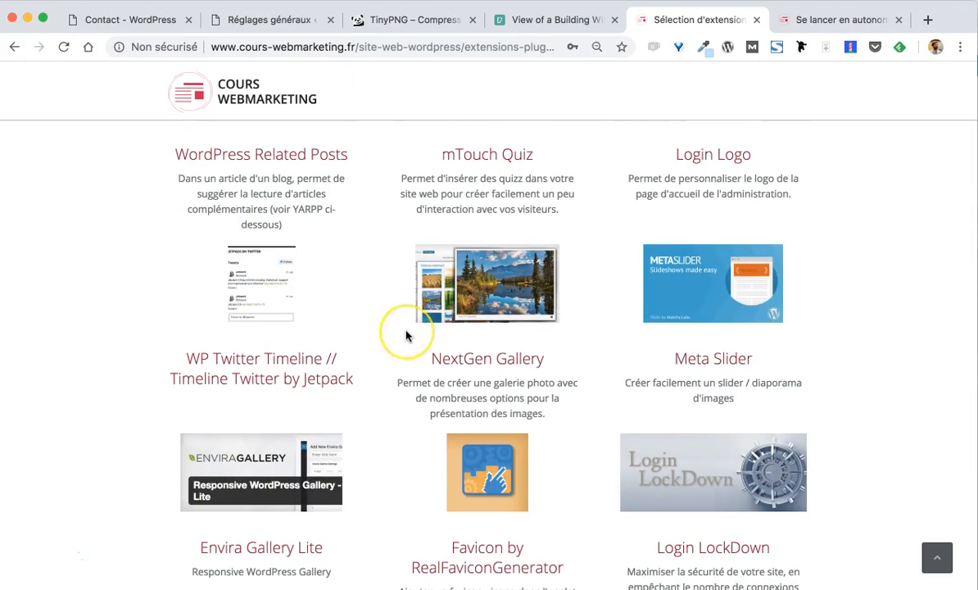
{"action": "scroll", "coordinate": [405, 336], "scroll_direction": "down", "scroll_amount": 5}
{"action": "left_click", "coordinate": [406, 343]}
{"action": "scroll", "coordinate": [405, 349], "scroll_direction": "up", "scroll_amount": 10}
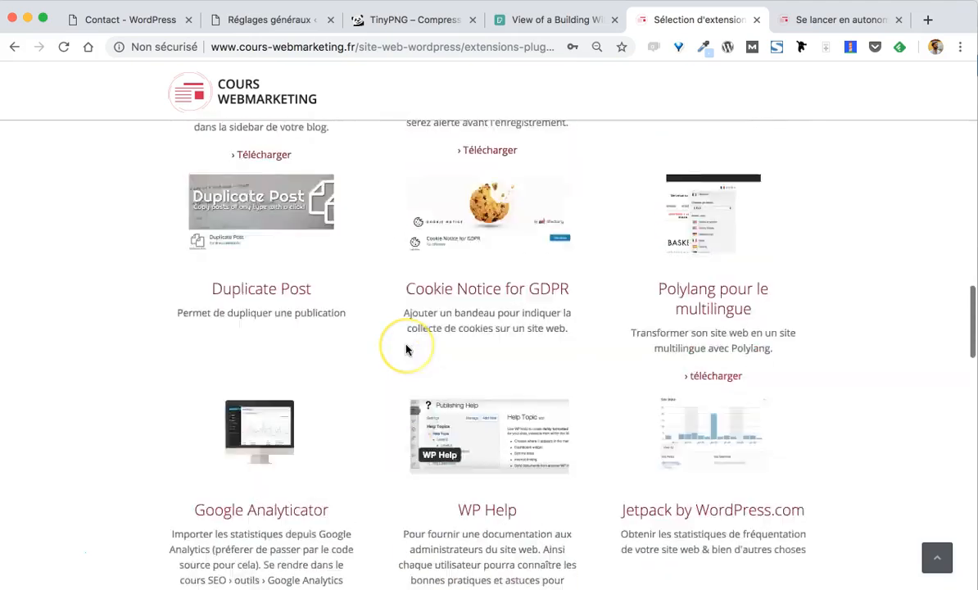
{"action": "scroll", "coordinate": [405, 350], "scroll_direction": "up", "scroll_amount": 10}
{"action": "scroll", "coordinate": [406, 350], "scroll_direction": "down", "scroll_amount": 1}
{"action": "scroll", "coordinate": [406, 349], "scroll_direction": "down", "scroll_amount": 7}
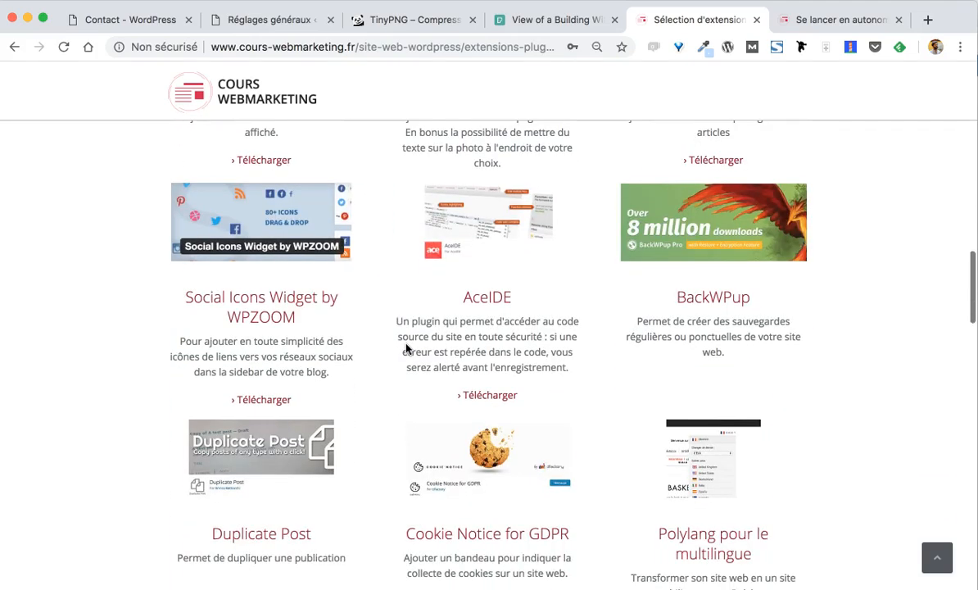
Switch to the Sites Ressources Médias page and review its photo, video, icon, logo and image editing sites
{"action": "key", "text": "ctrl+Tab"}
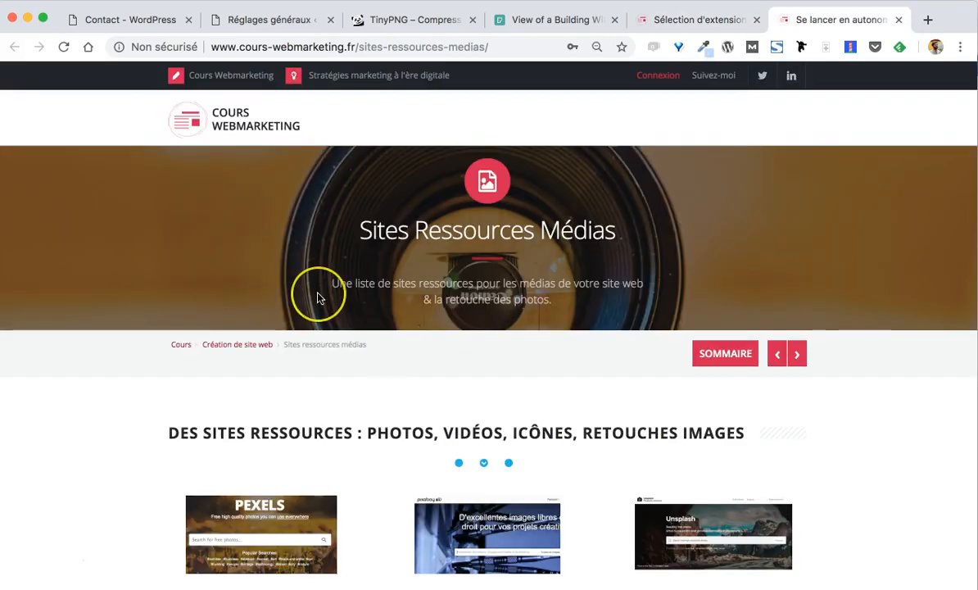
{"action": "scroll", "coordinate": [321, 286], "scroll_direction": "down", "scroll_amount": 5}
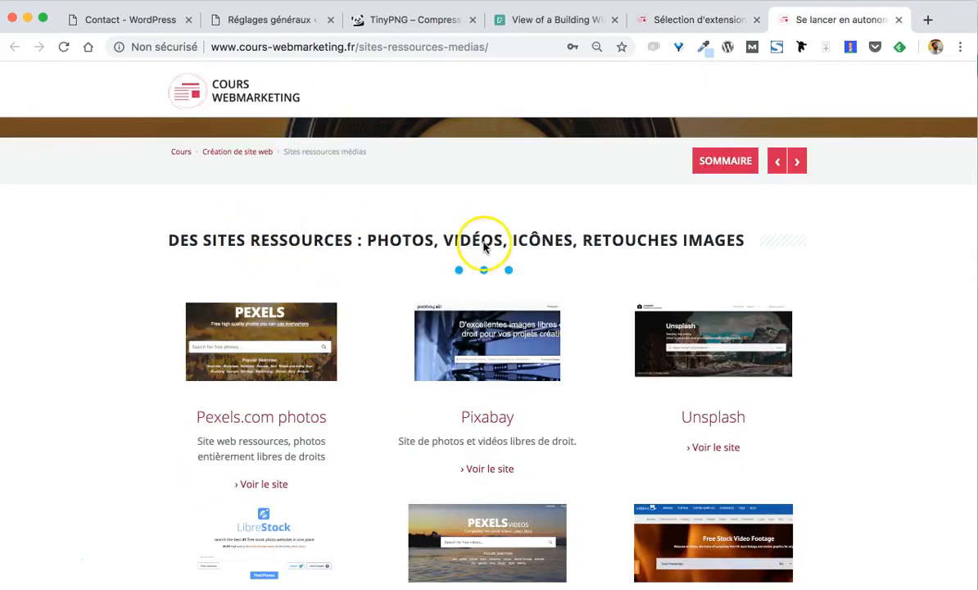
{"action": "scroll", "coordinate": [485, 247], "scroll_direction": "down", "scroll_amount": 1}
{"action": "scroll", "coordinate": [508, 273], "scroll_direction": "down", "scroll_amount": 3}
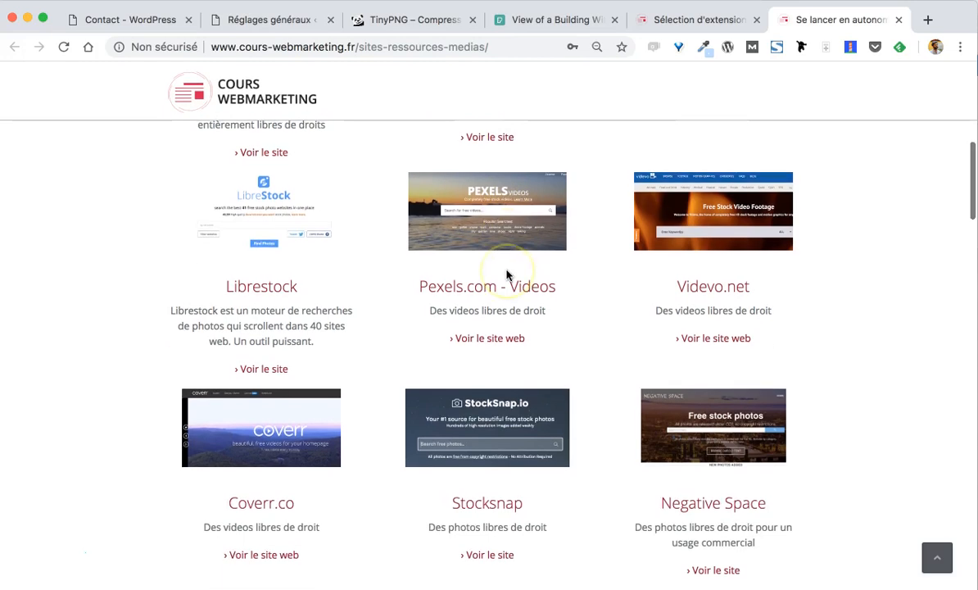
{"action": "scroll", "coordinate": [507, 270], "scroll_direction": "down", "scroll_amount": 5}
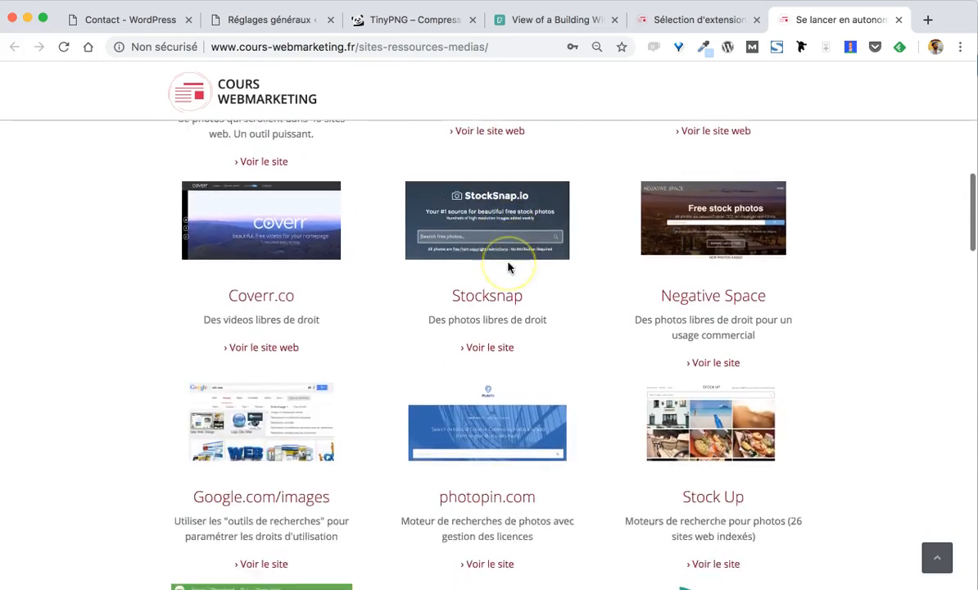
{"action": "scroll", "coordinate": [508, 267], "scroll_direction": "down", "scroll_amount": 8}
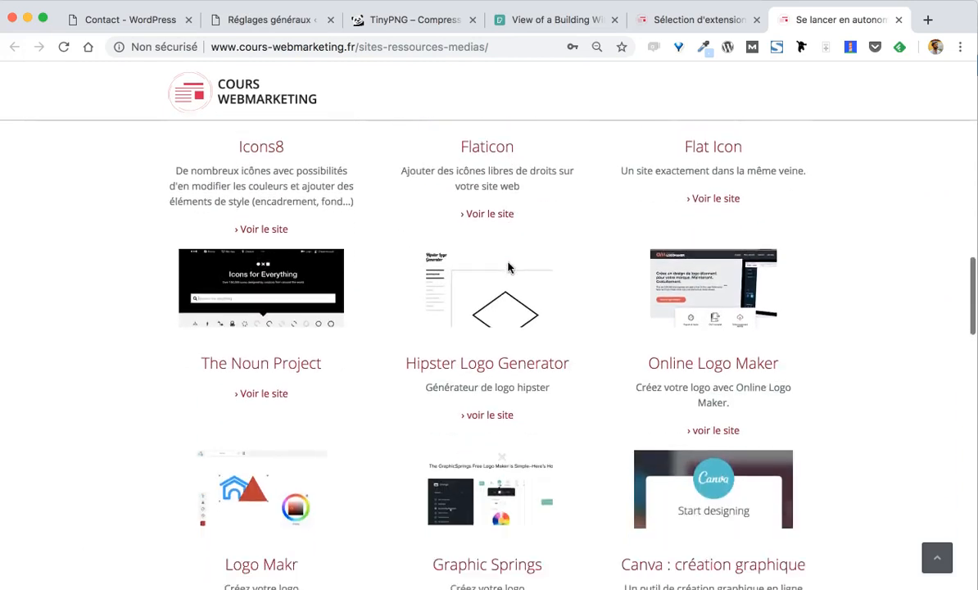
{"action": "scroll", "coordinate": [508, 267], "scroll_direction": "down", "scroll_amount": 2}
{"action": "scroll", "coordinate": [508, 267], "scroll_direction": "down", "scroll_amount": 10}
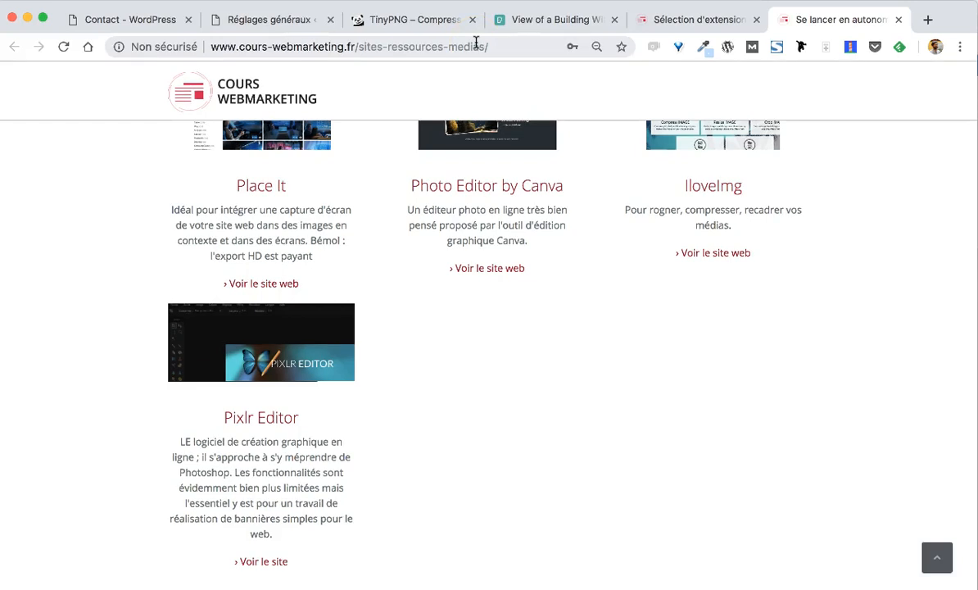
Close the resource, plugin, Pexels, TinyPNG and general settings tabs, leaving only the site's Contact page open
{"action": "key", "text": "super+w"}
{"action": "key", "text": "super+w"}
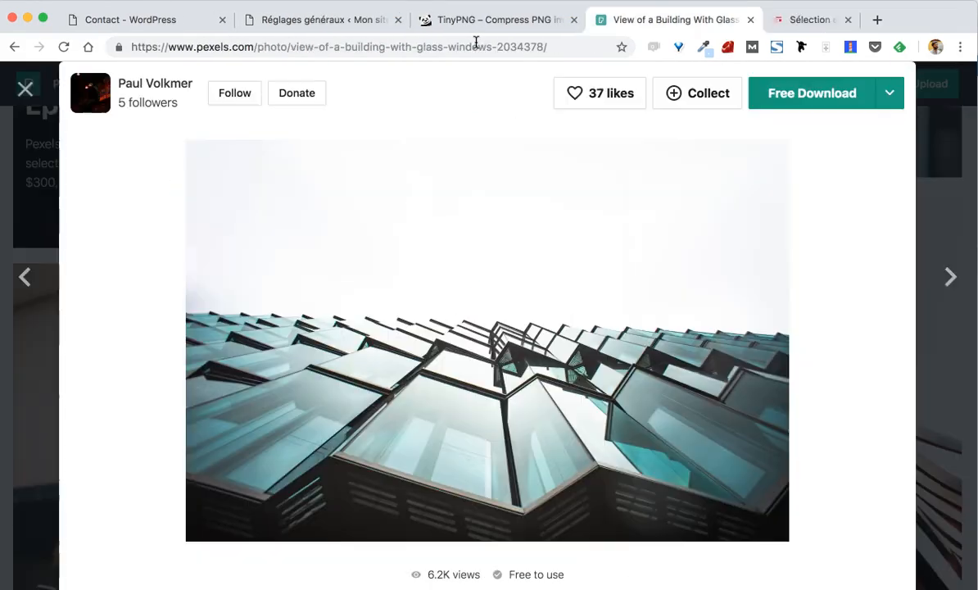
{"action": "key", "text": "super+w"}
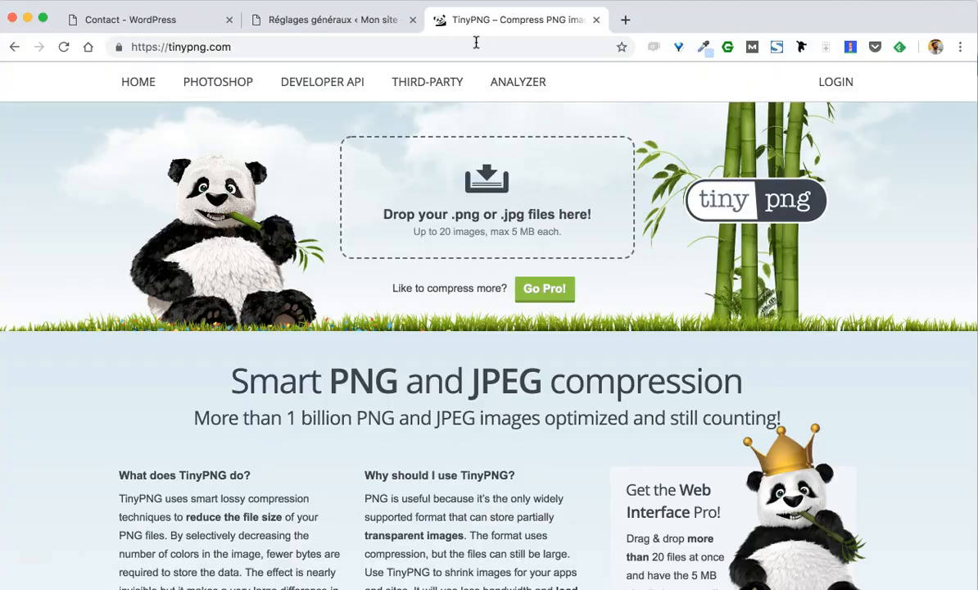
{"action": "left_click", "coordinate": [599, 23]}
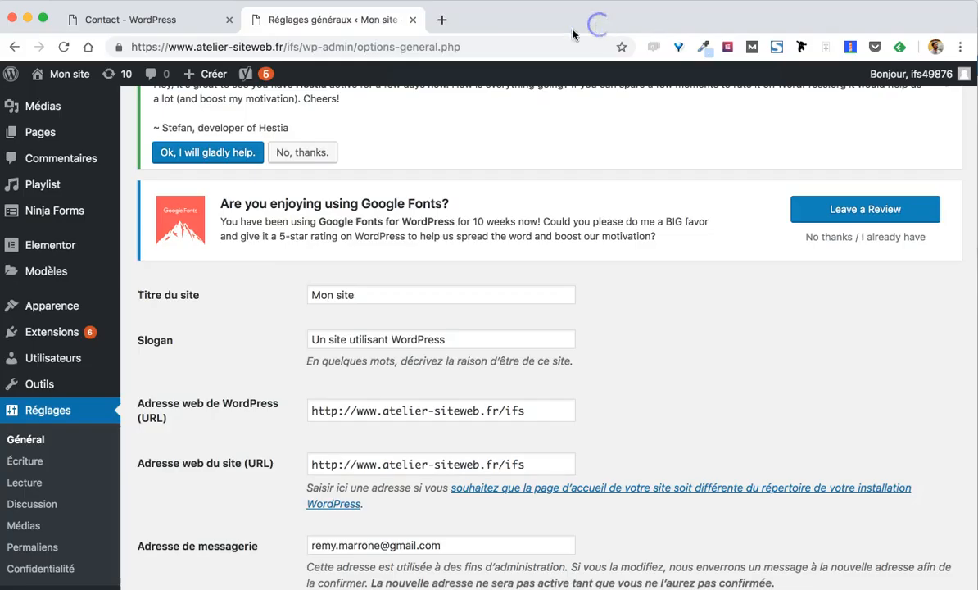
{"action": "left_click", "coordinate": [416, 24]}
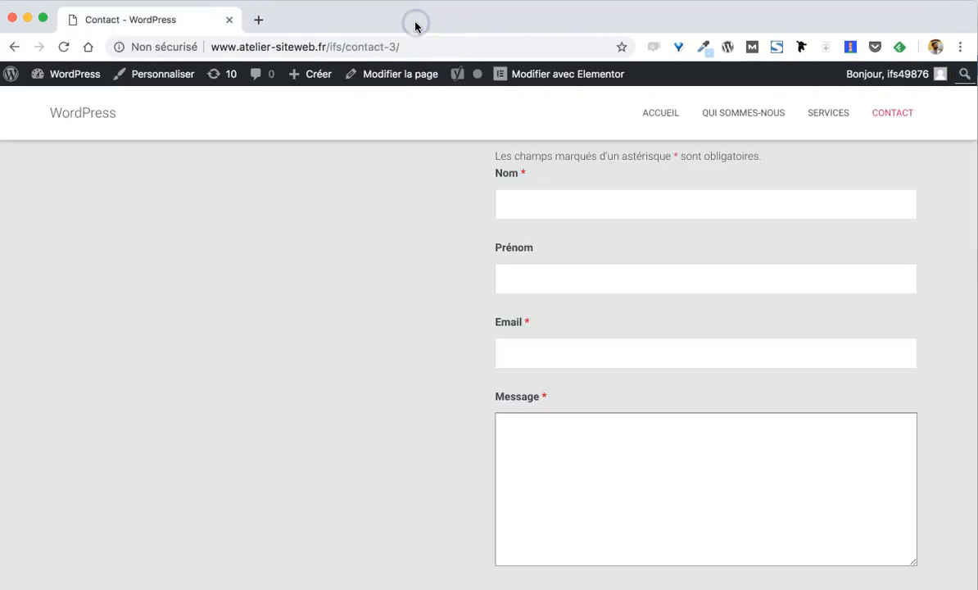